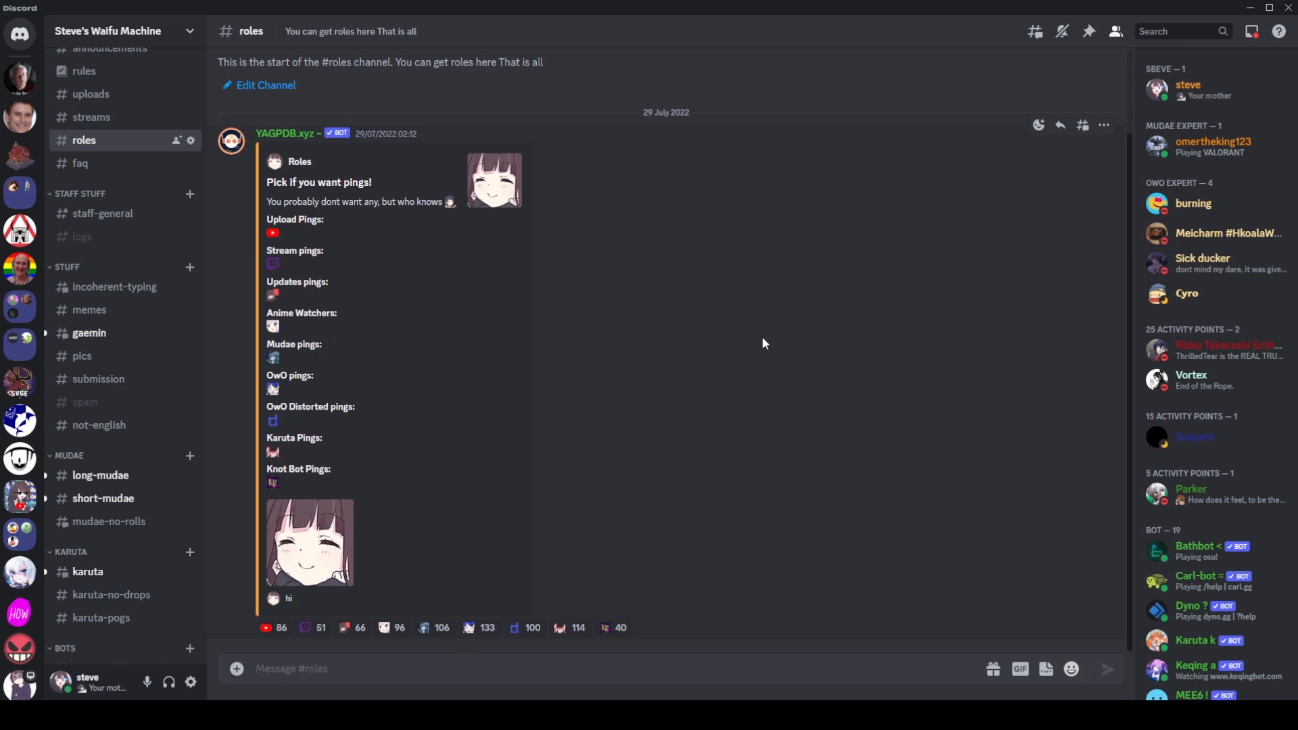
Open the KEYS1 server and go to its role settings
scroll(34, 435, "down", 10)
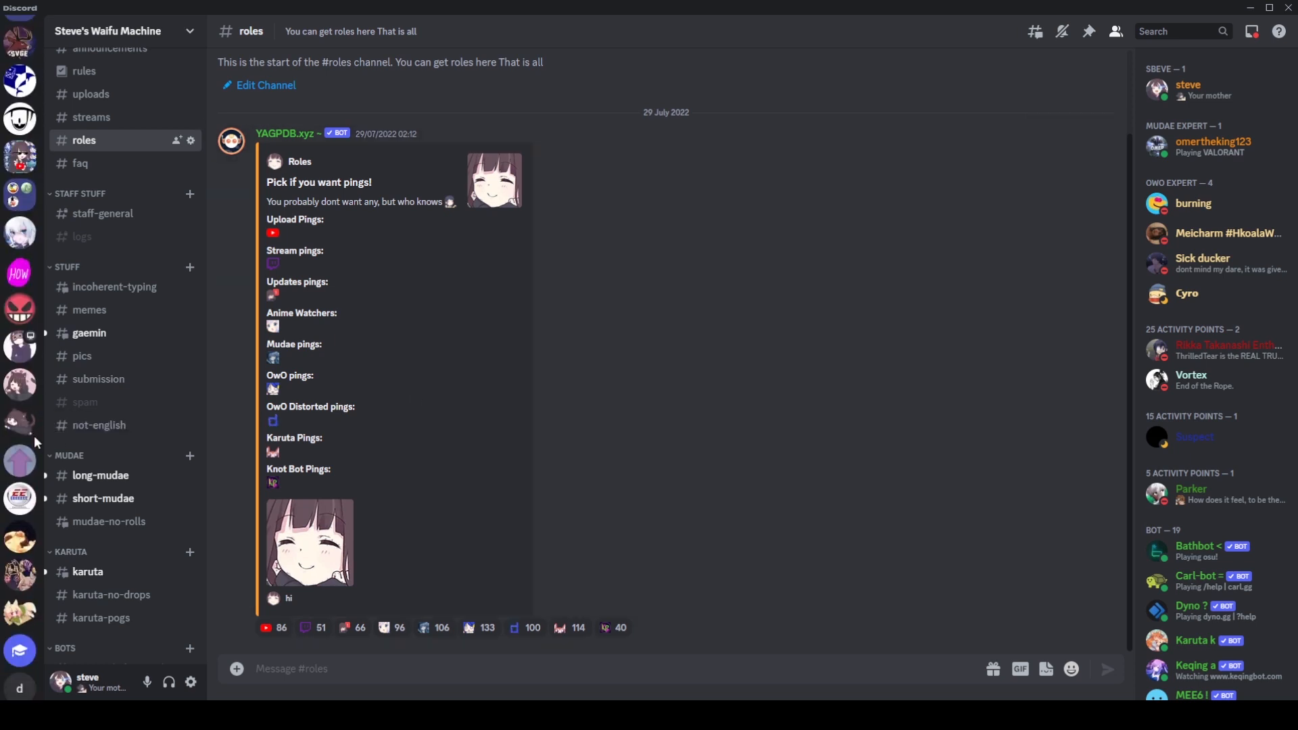
scroll(34, 436, "down", 1)
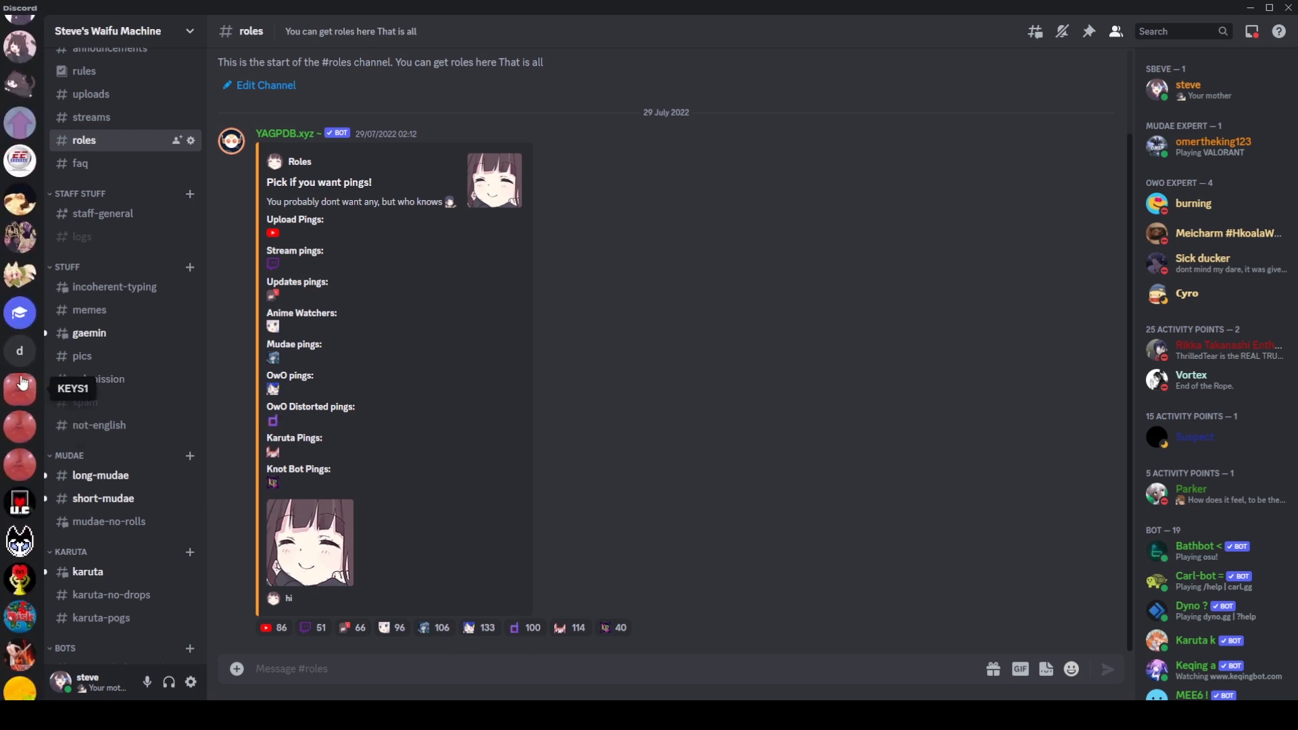
left_click(22, 384)
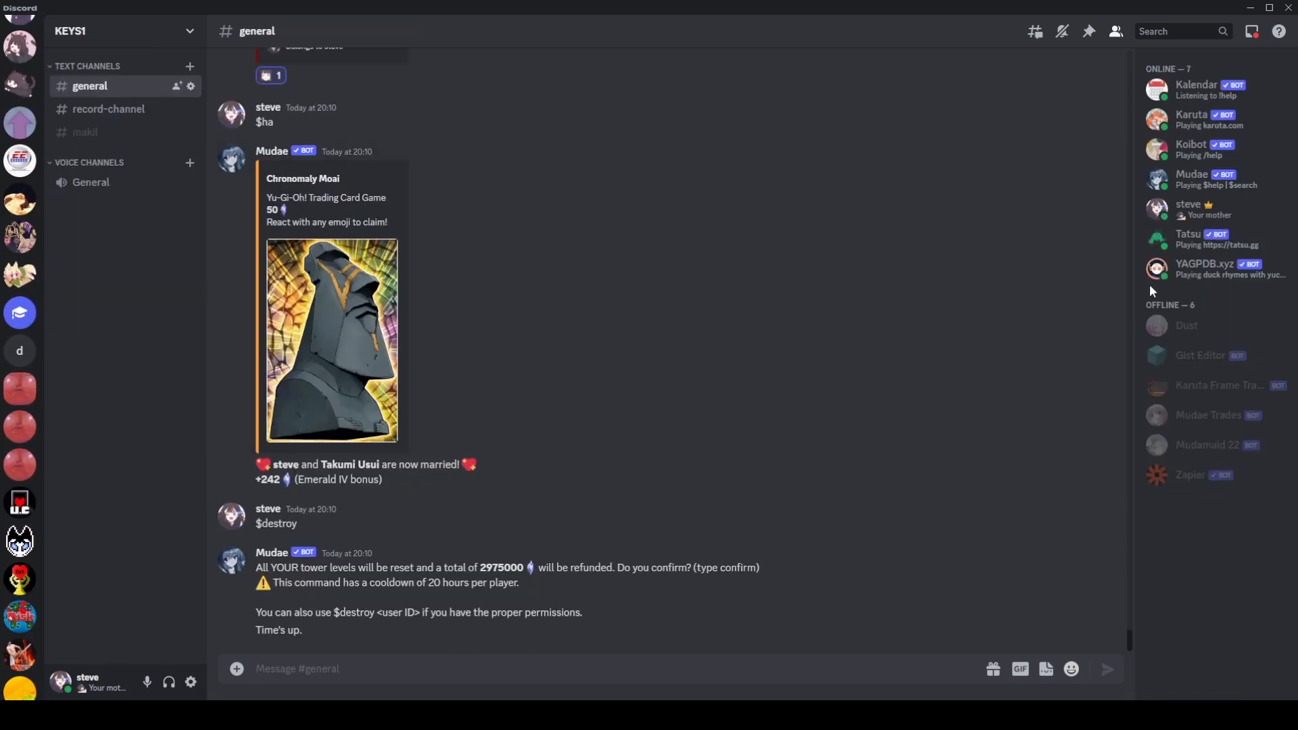
right_click(20, 387)
mouse_move(110, 529)
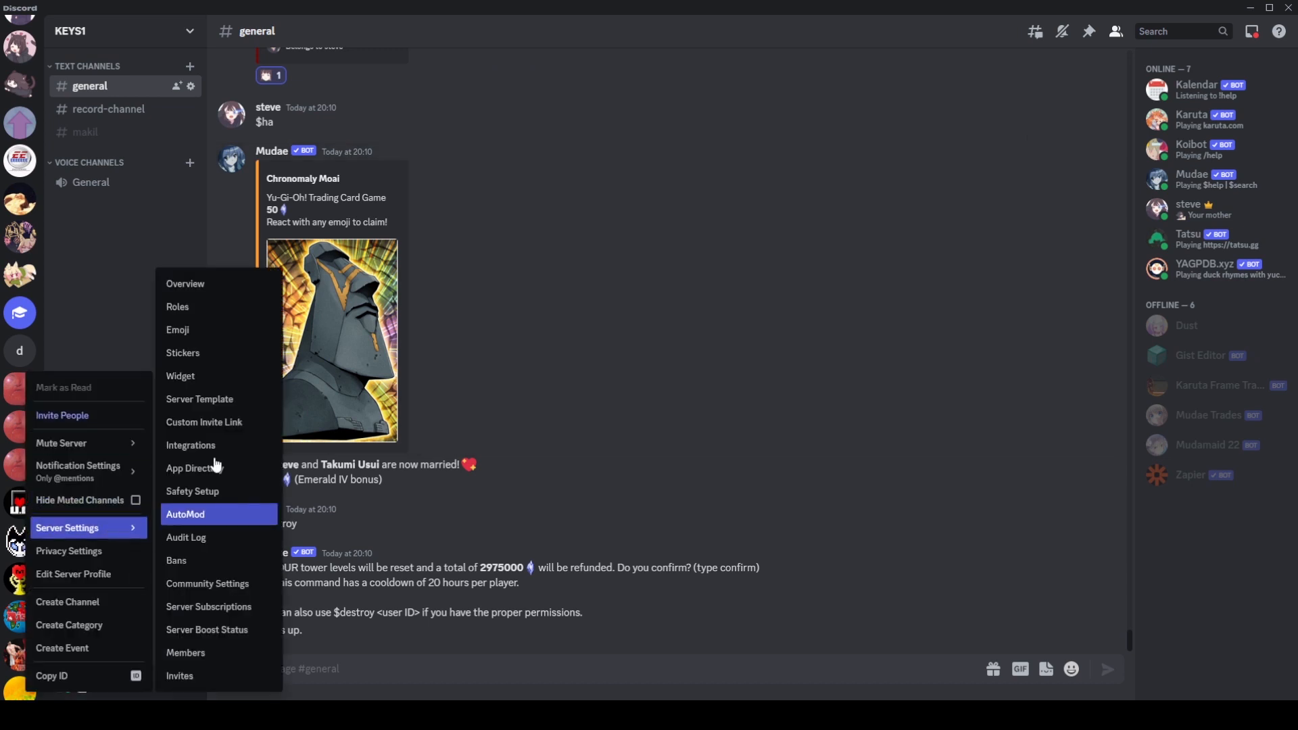
left_click(196, 307)
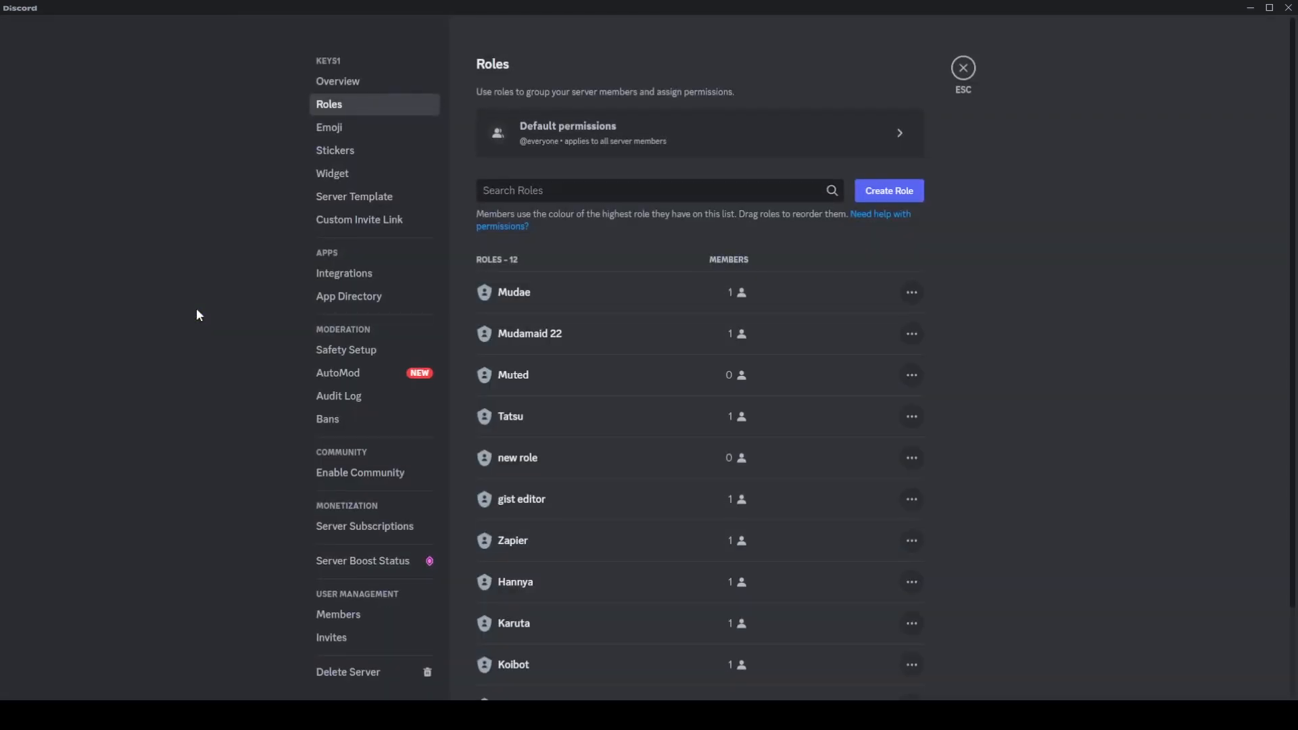
Create a server role named "red" with the dark red role colour and save it
left_click(875, 190)
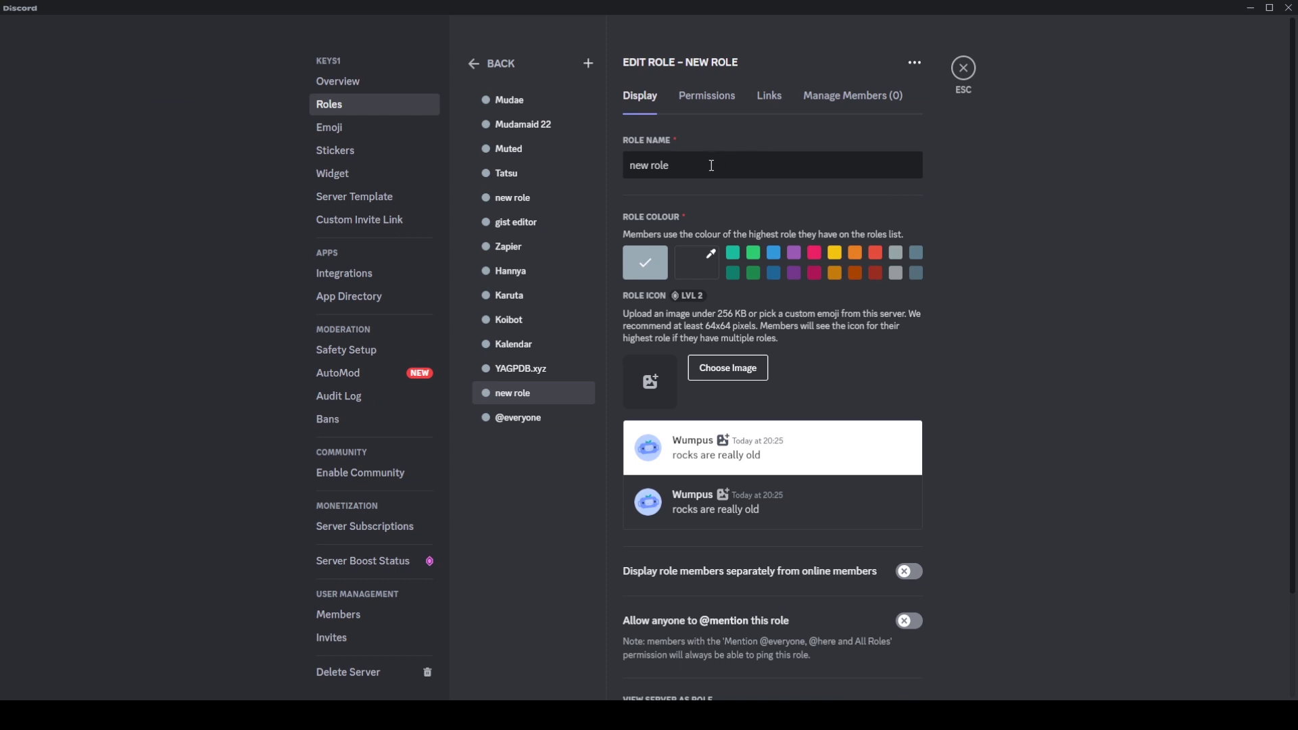
key("ctrl+a")
type("red")
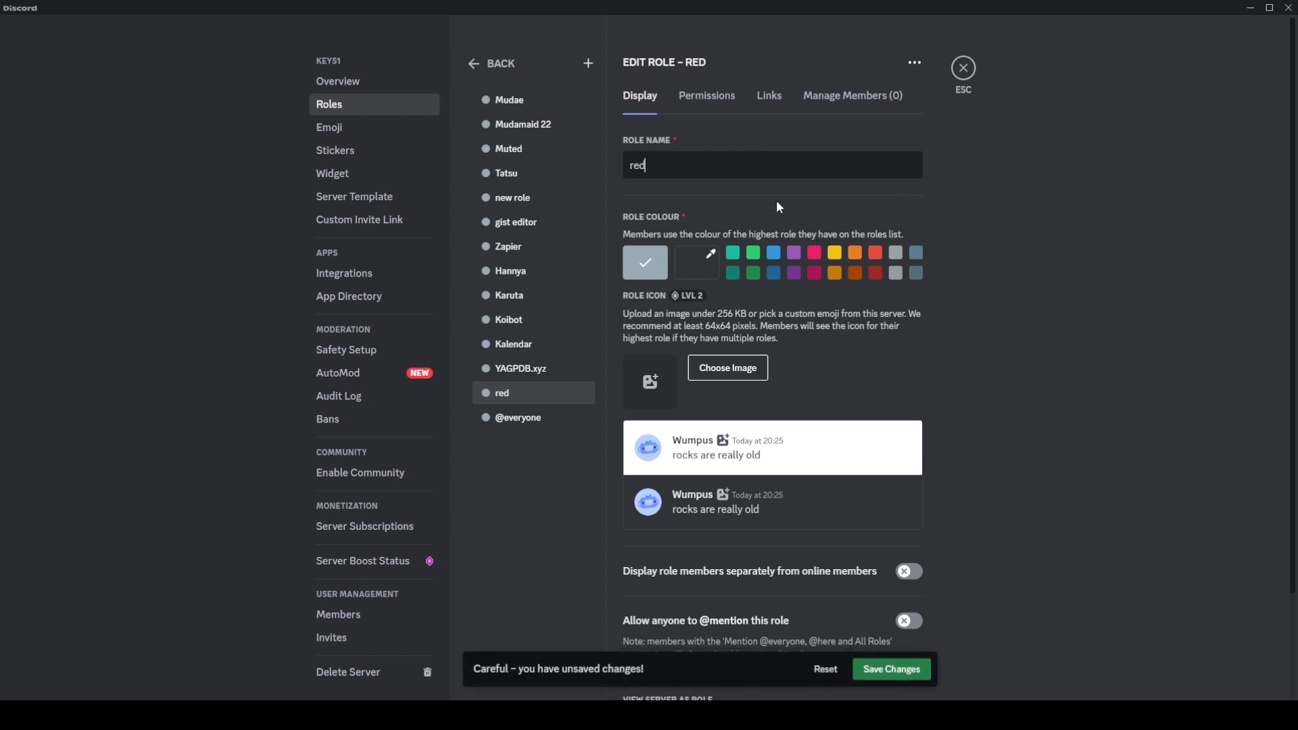
left_click(876, 273)
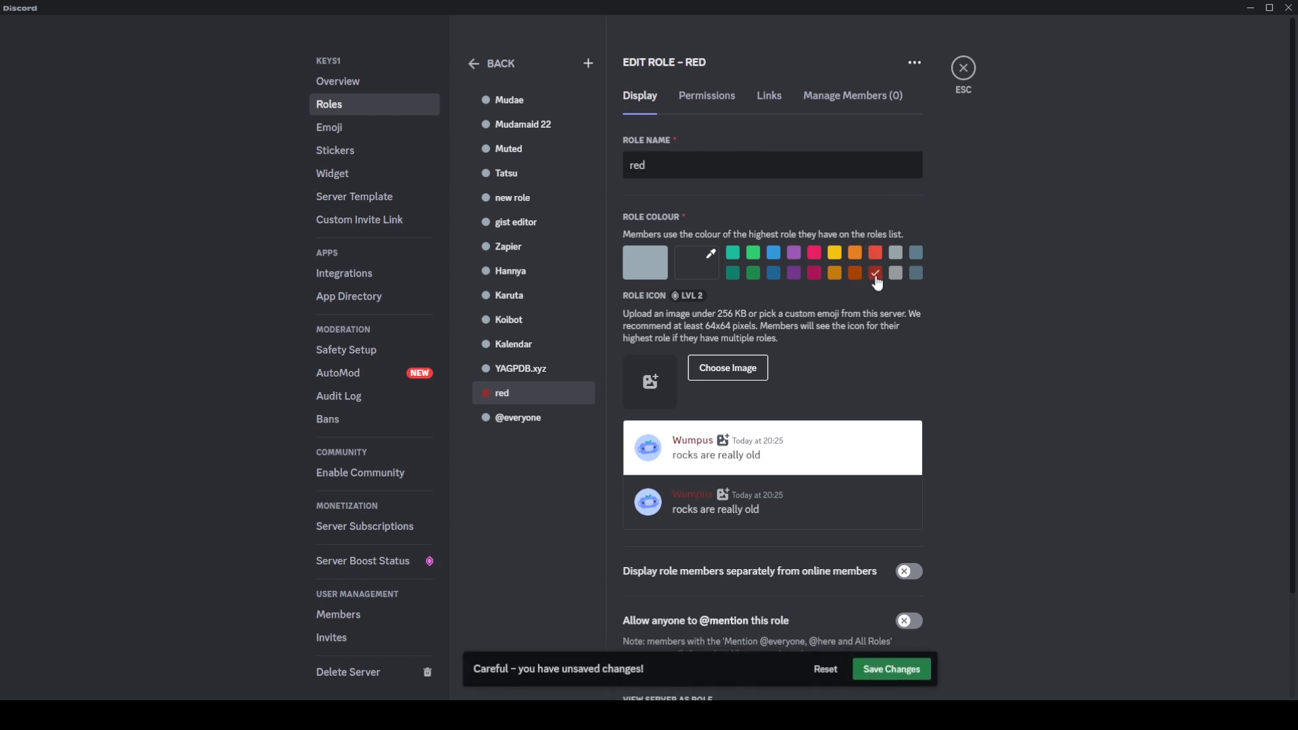
left_click(892, 669)
Add another role named "blue" with the light blue role colour and save it
left_click(588, 63)
key("ctrl+a")
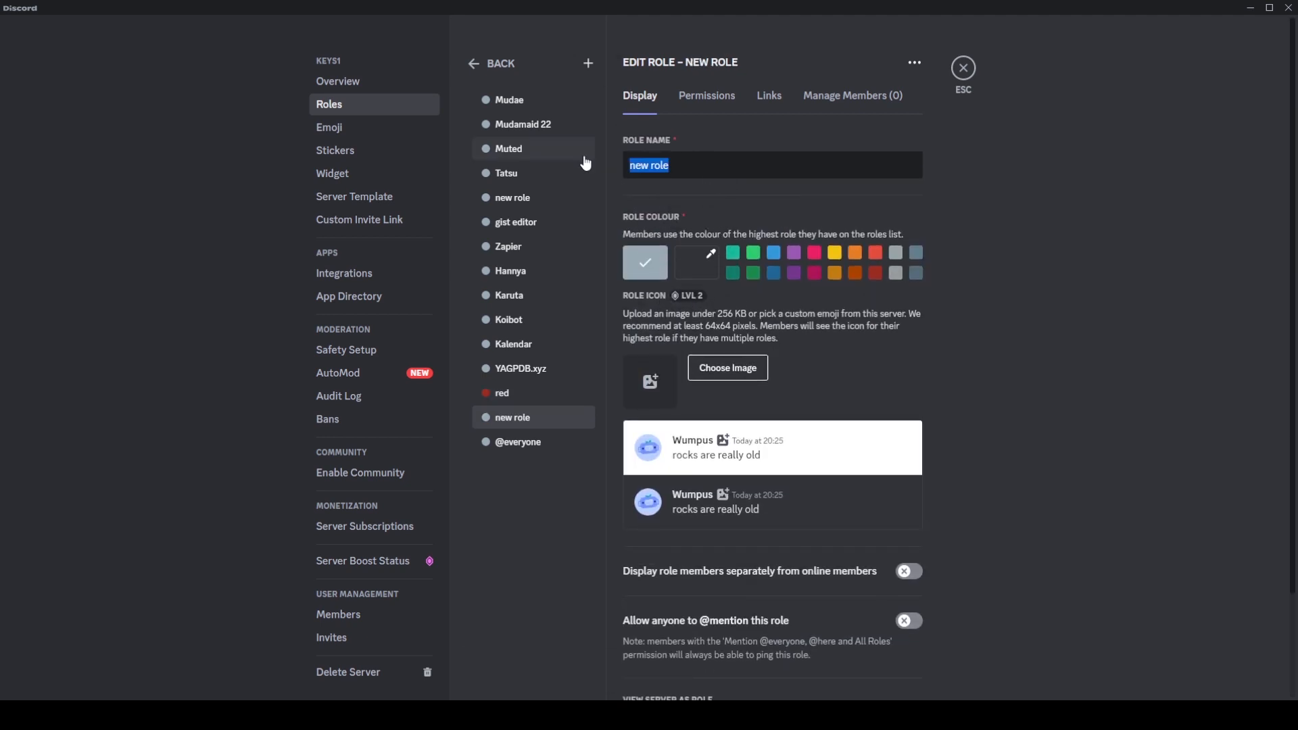
type("blue")
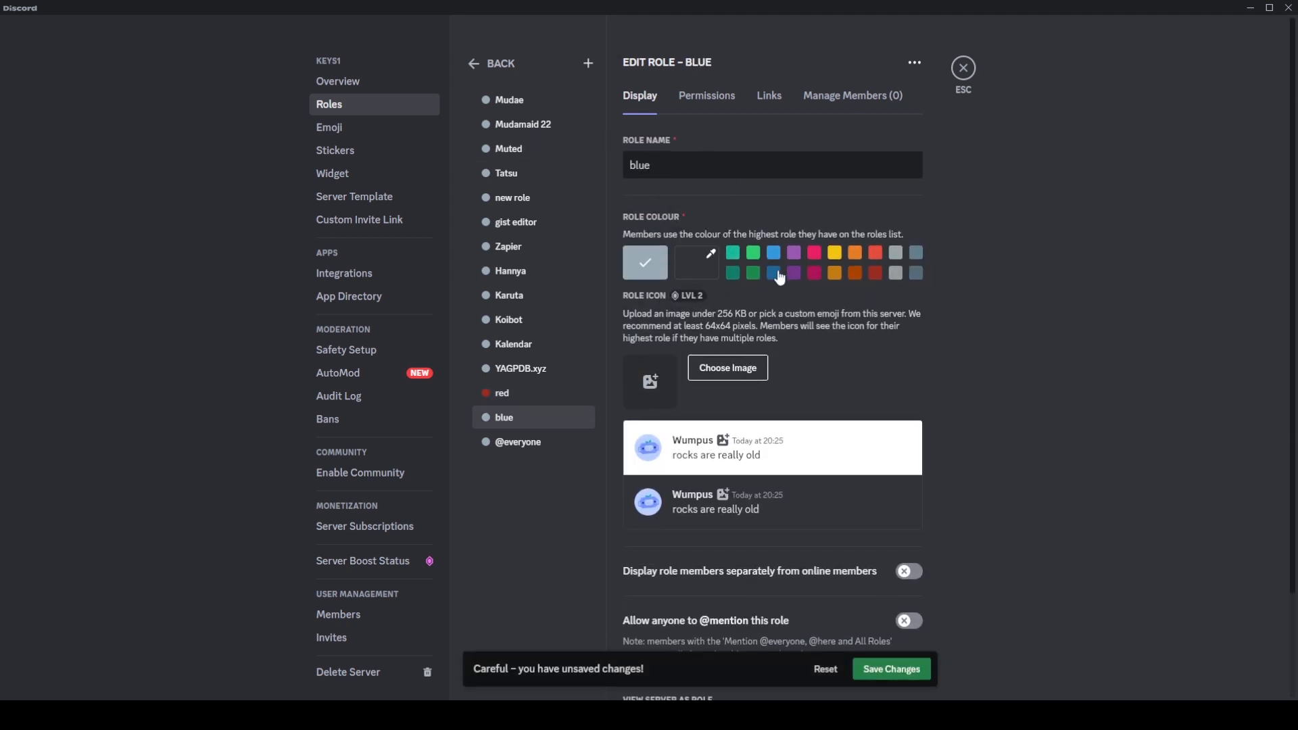
left_click(871, 671)
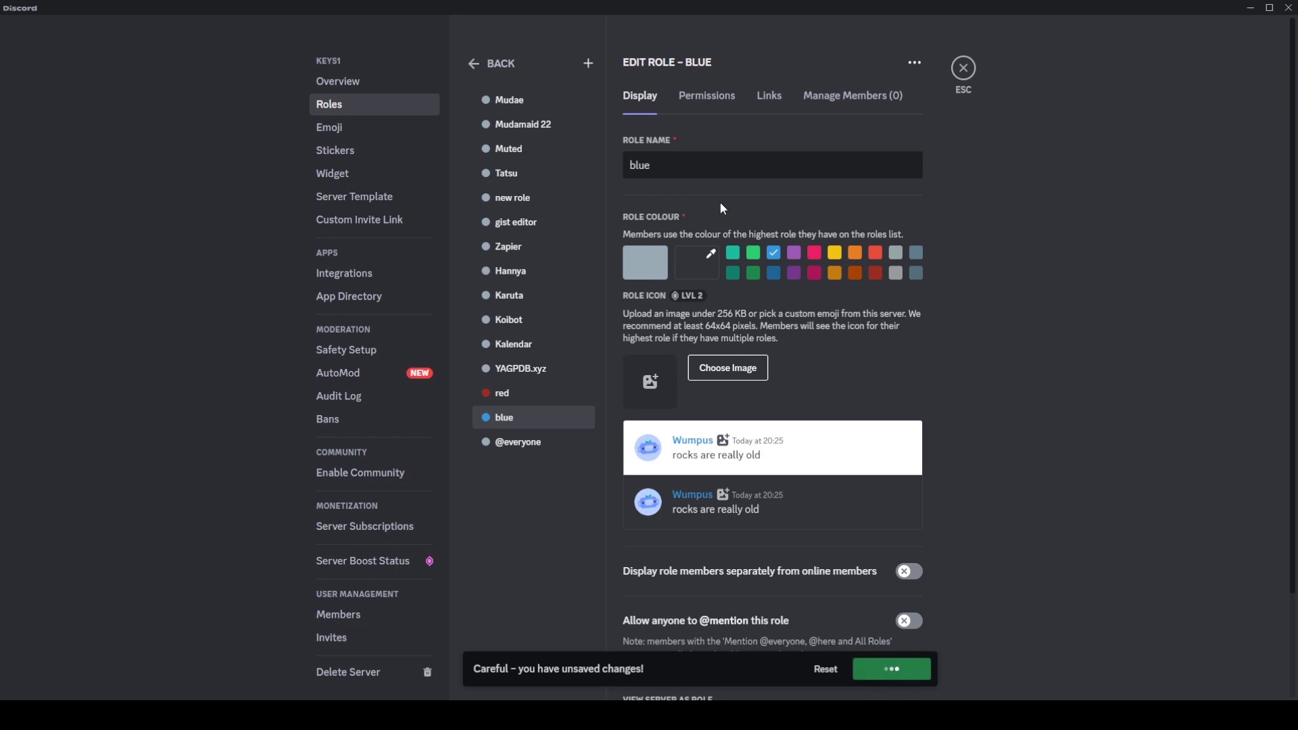
Add a role named "yellow" with the bright yellow role colour, save it and leave the server settings
left_click(588, 63)
key("ctrl+a")
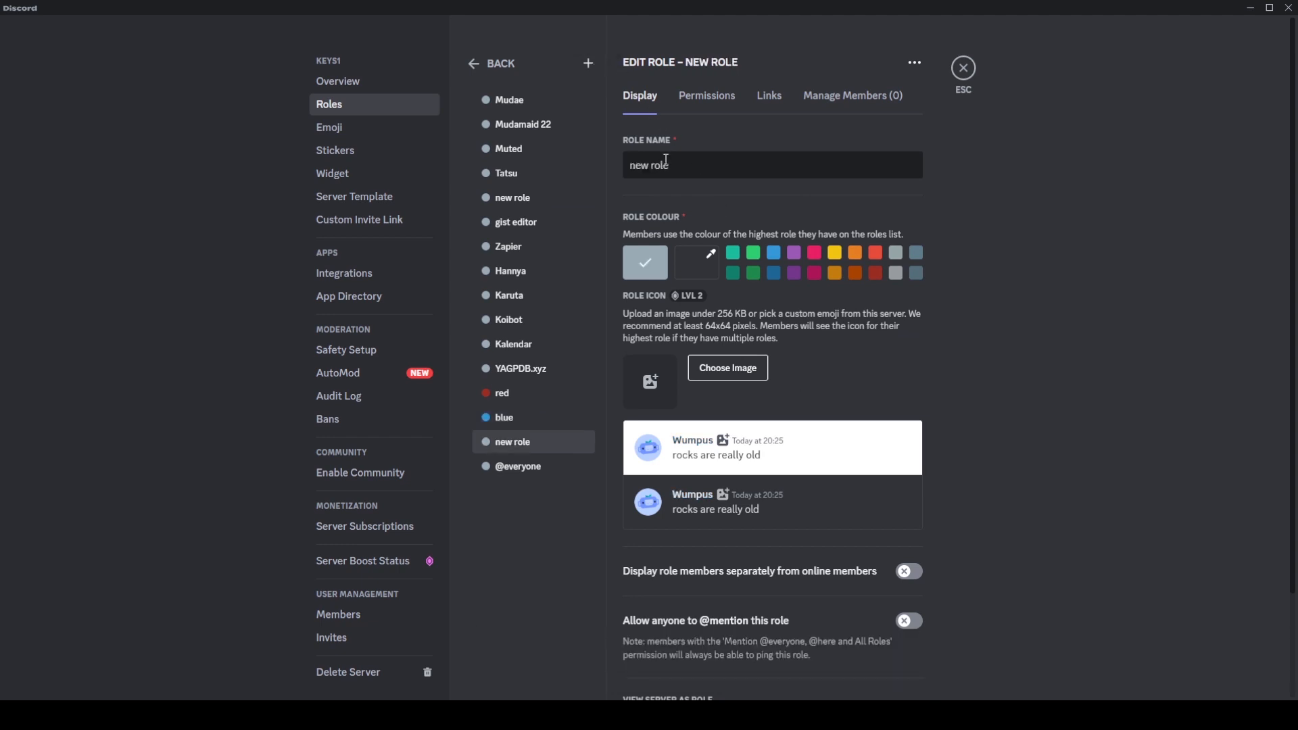
type("yellow")
left_click(834, 252)
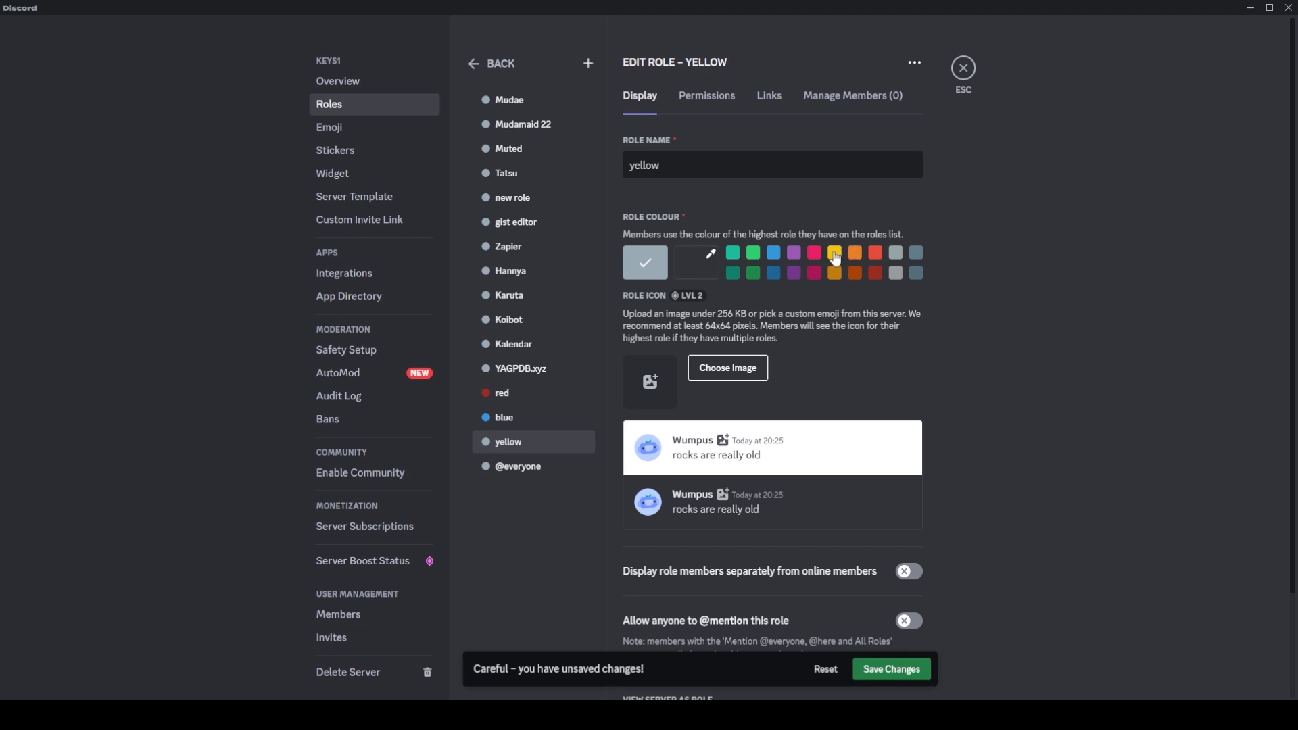
left_click(871, 671)
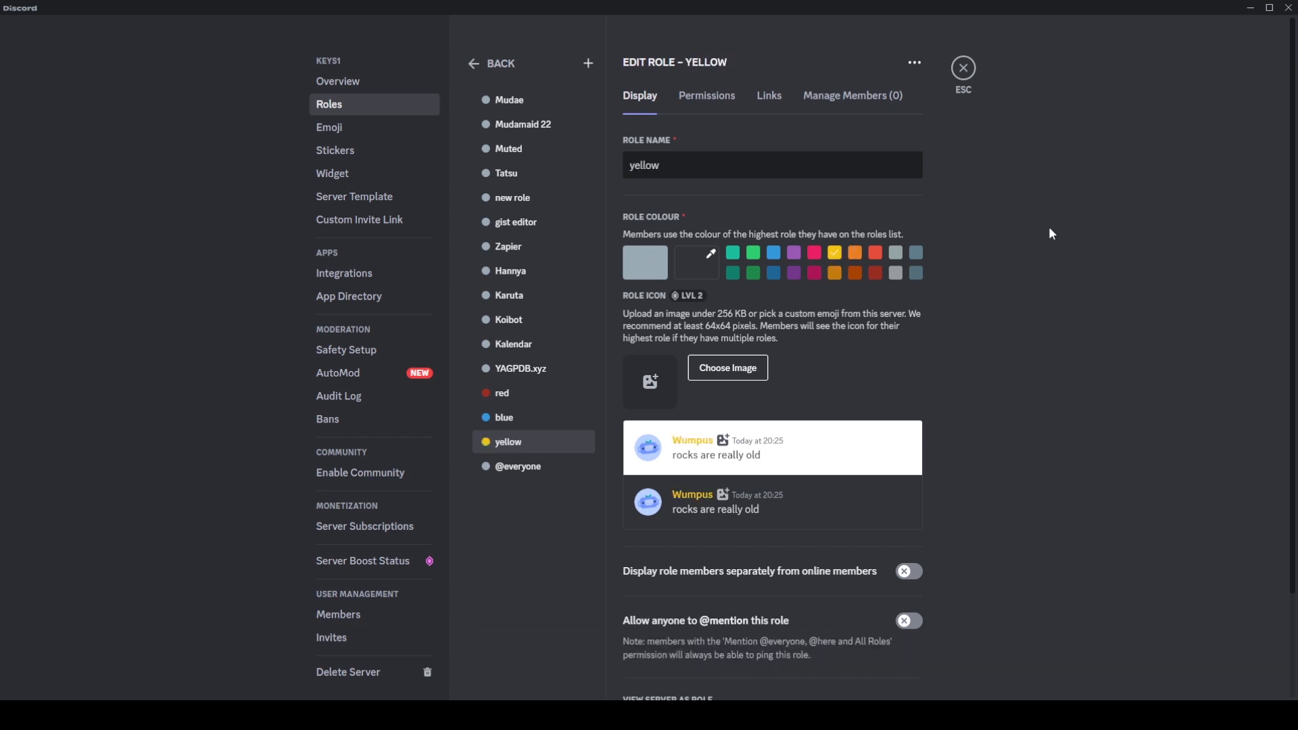
left_click(969, 71)
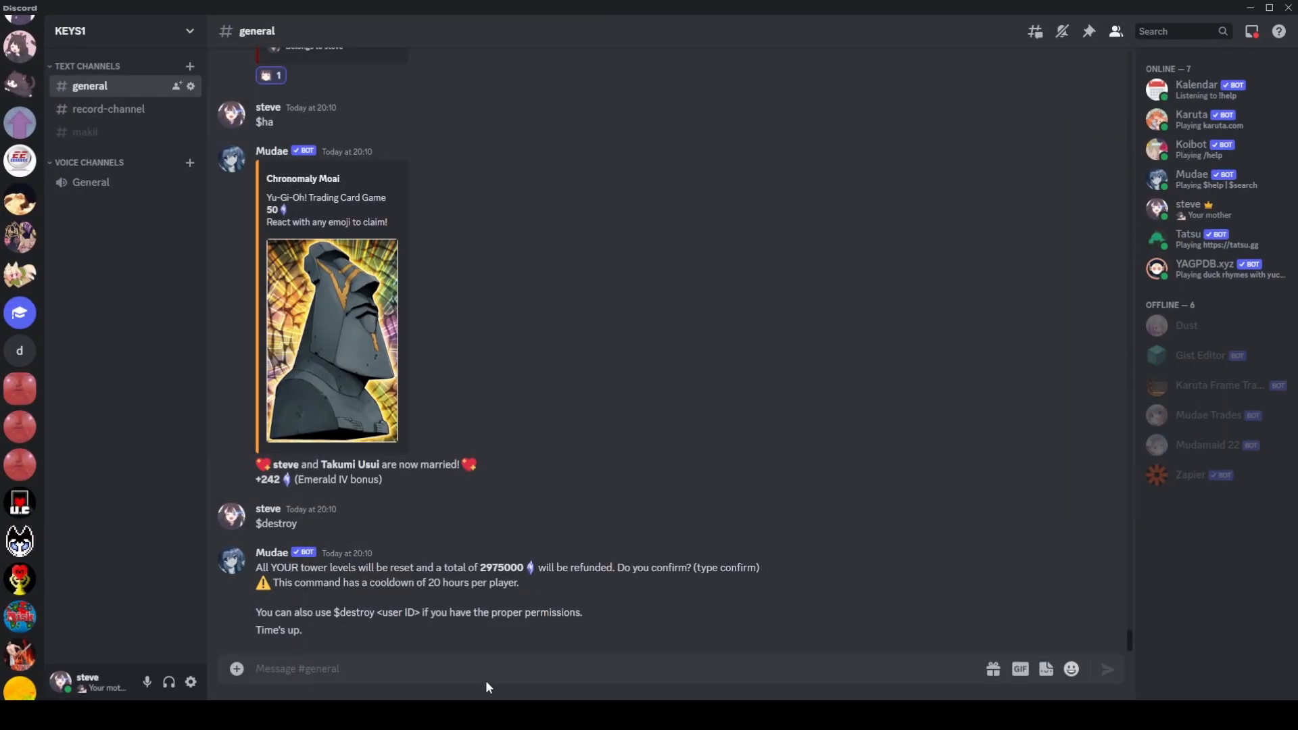
Switch to the YAGPDB control panel in the browser and open the Role Commands page for the KEYS1 server
key("alt+Tab")
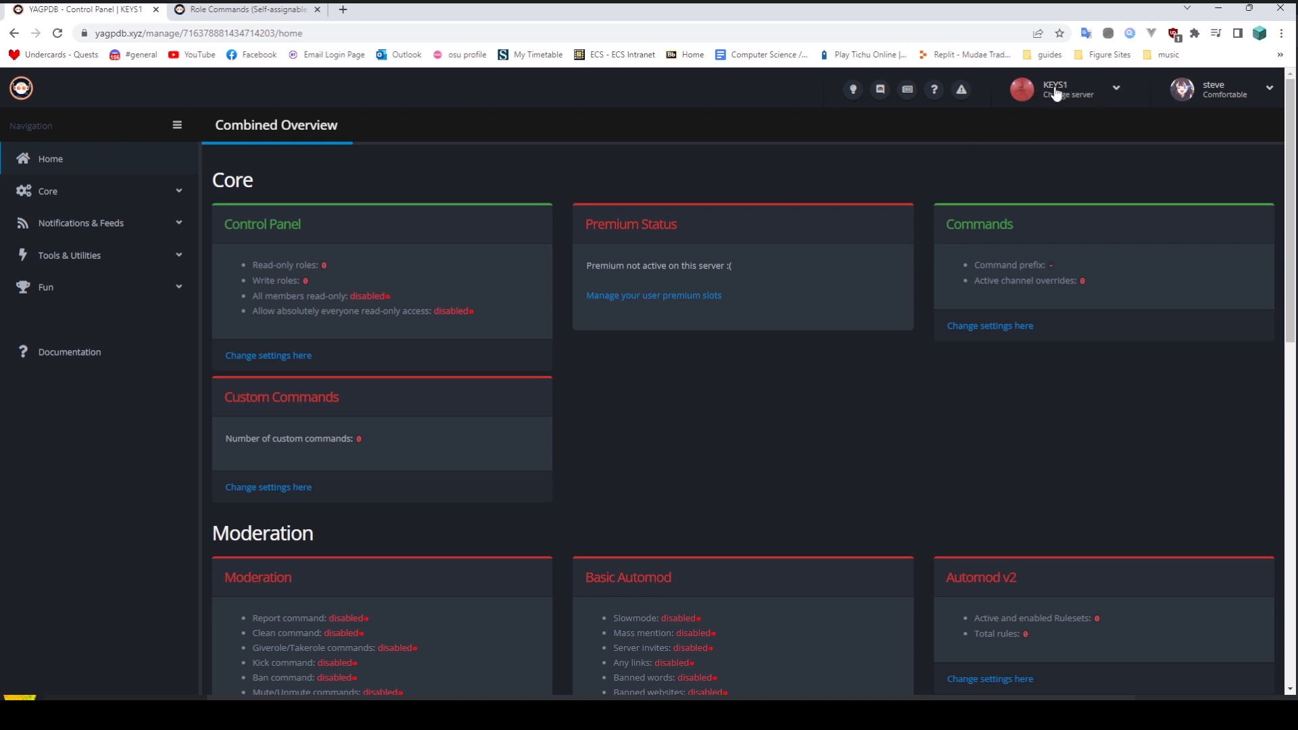
left_click(1097, 93)
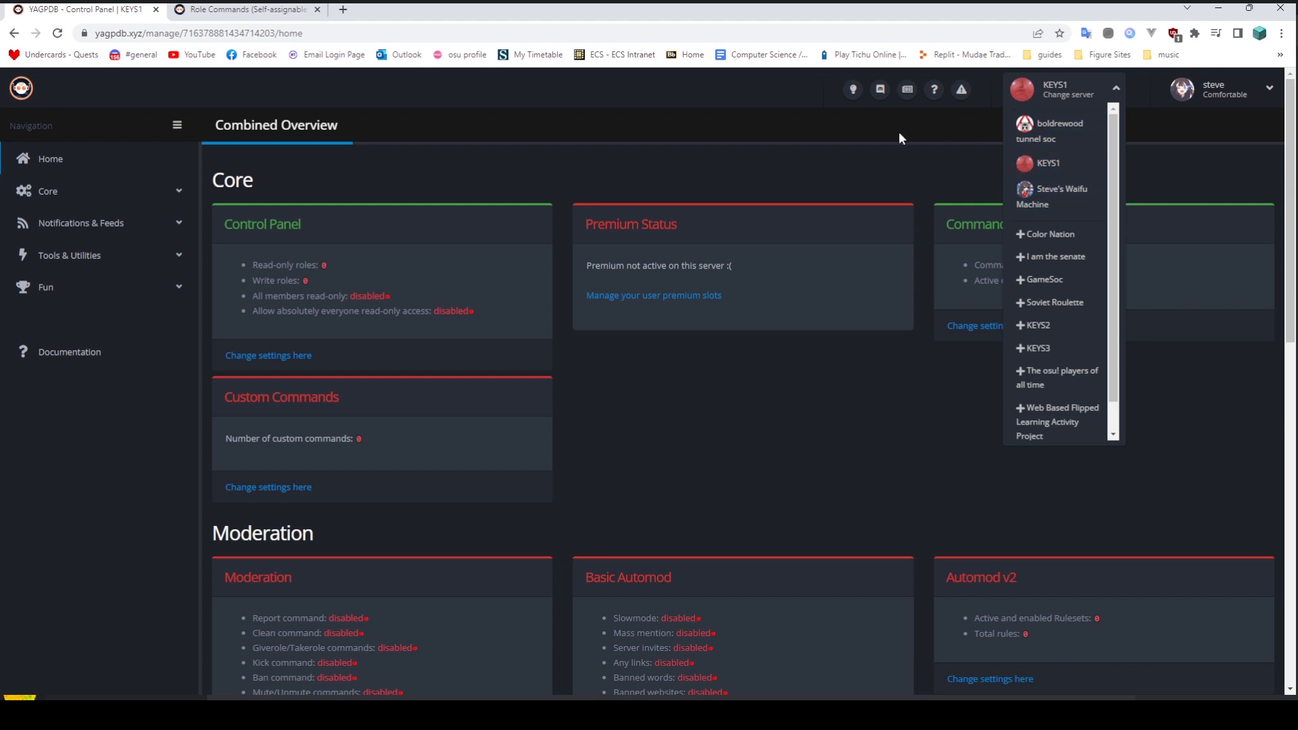
left_click(814, 138)
left_click(100, 257)
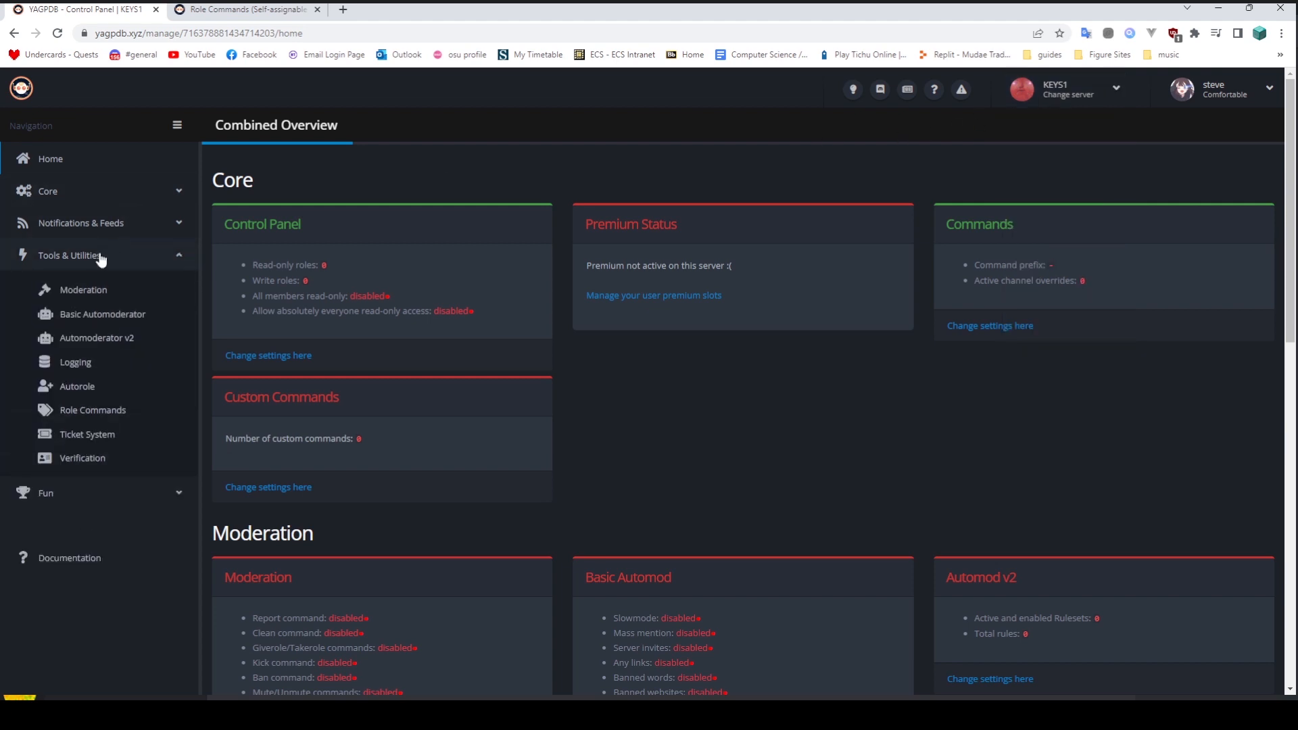
left_click(118, 414)
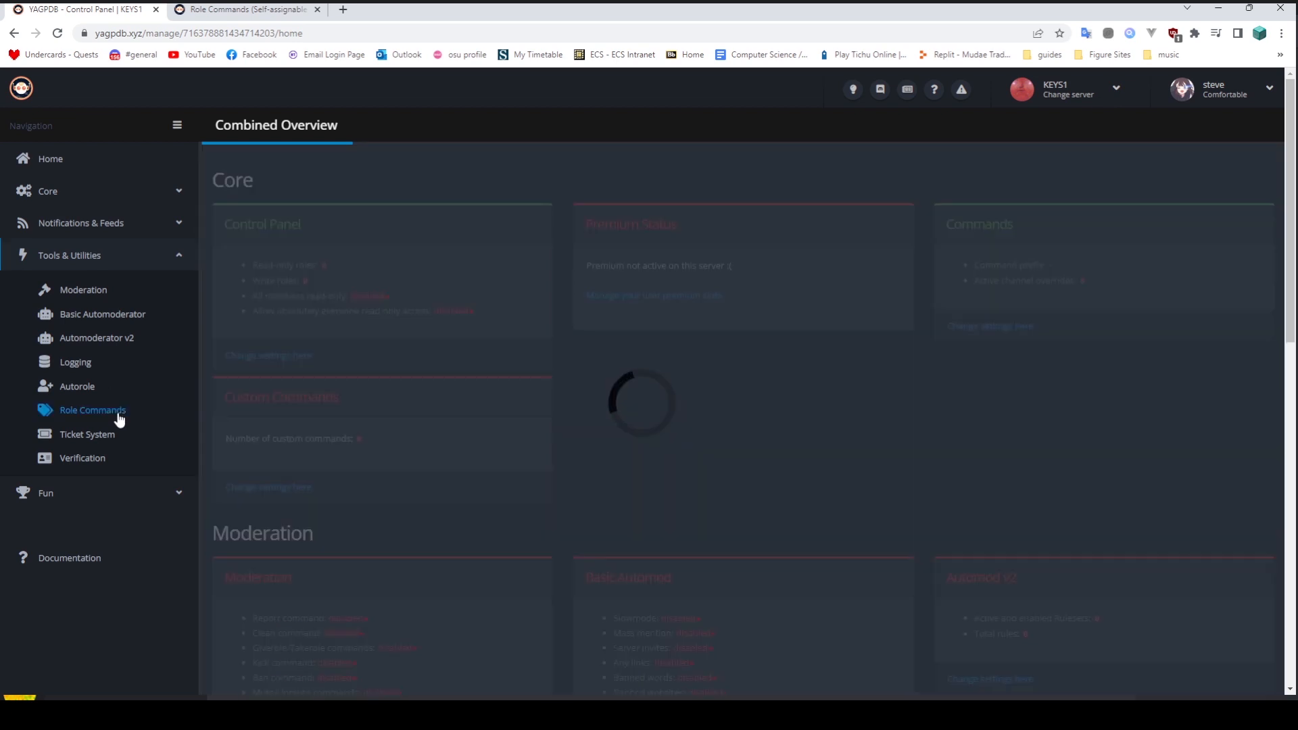
Create a new role group named "colours" in Standard mode and save it
left_click(837, 303)
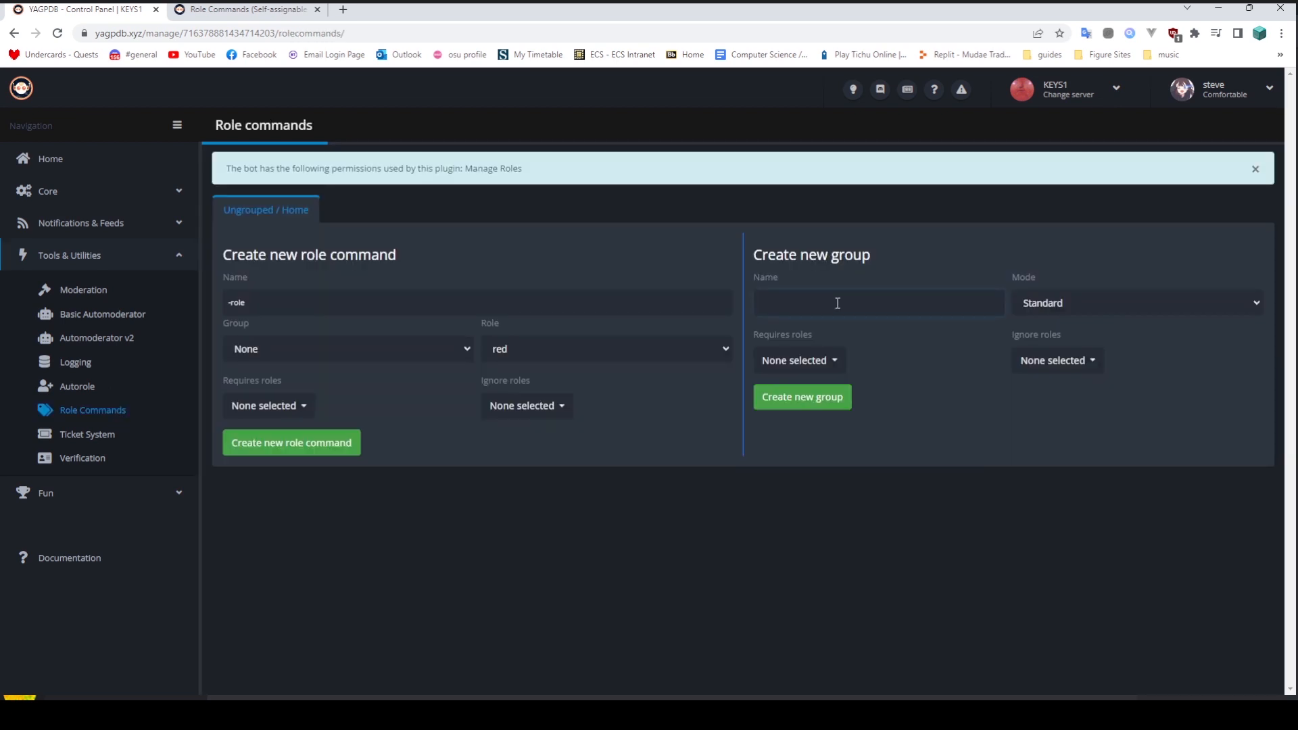
left_click(843, 332)
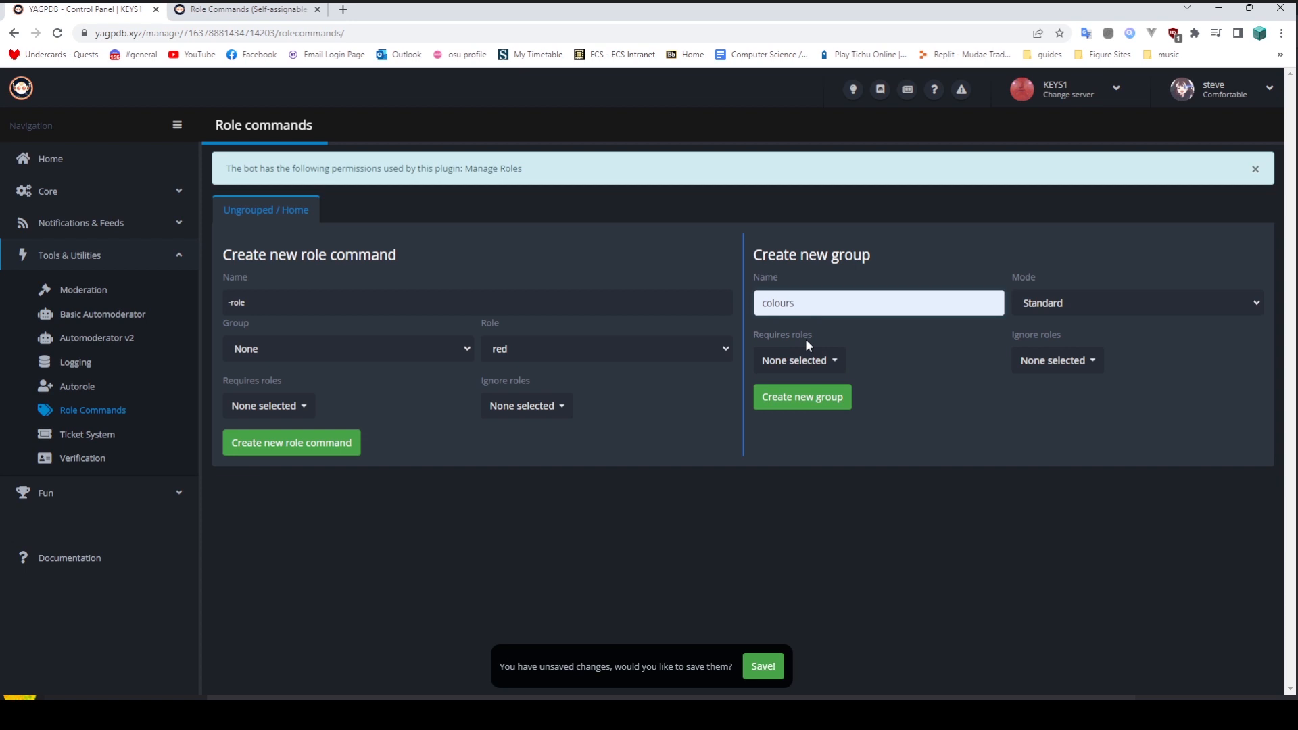
left_click(777, 657)
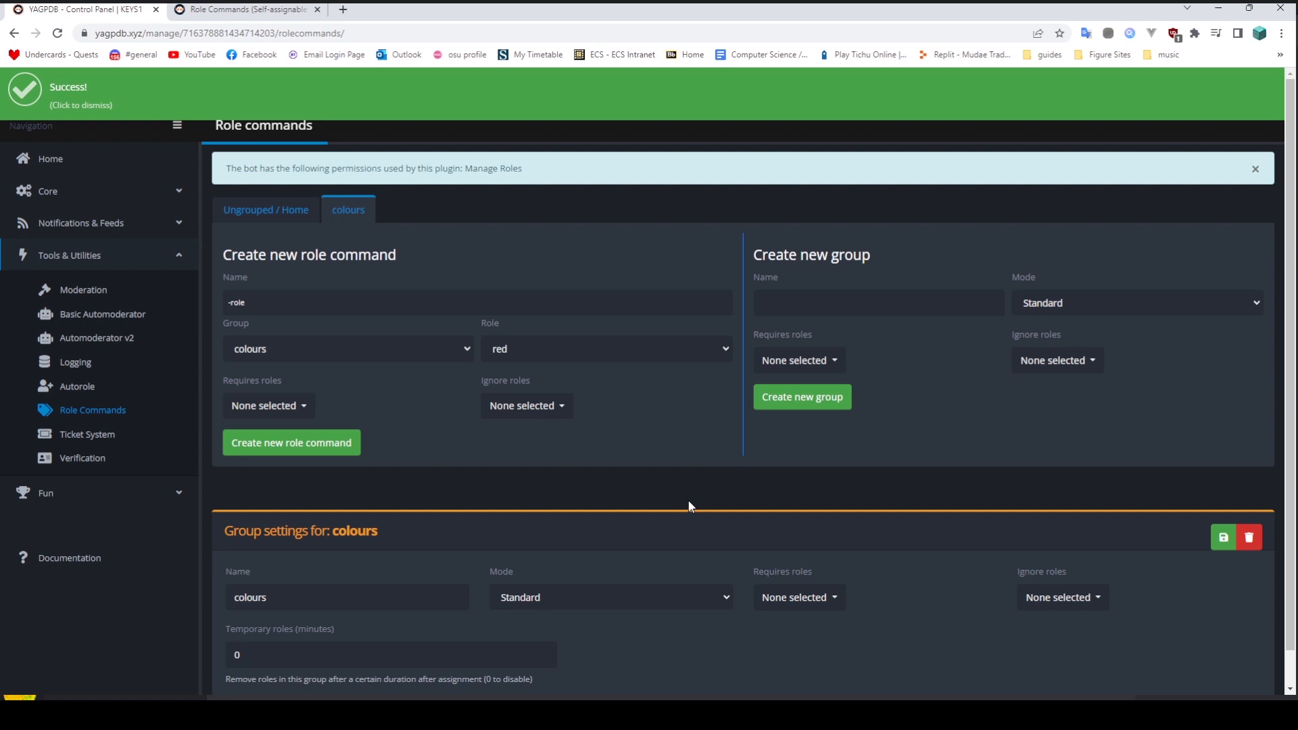
Create a role command named "red" in the colours group for the red role and check its entry
left_click(353, 215)
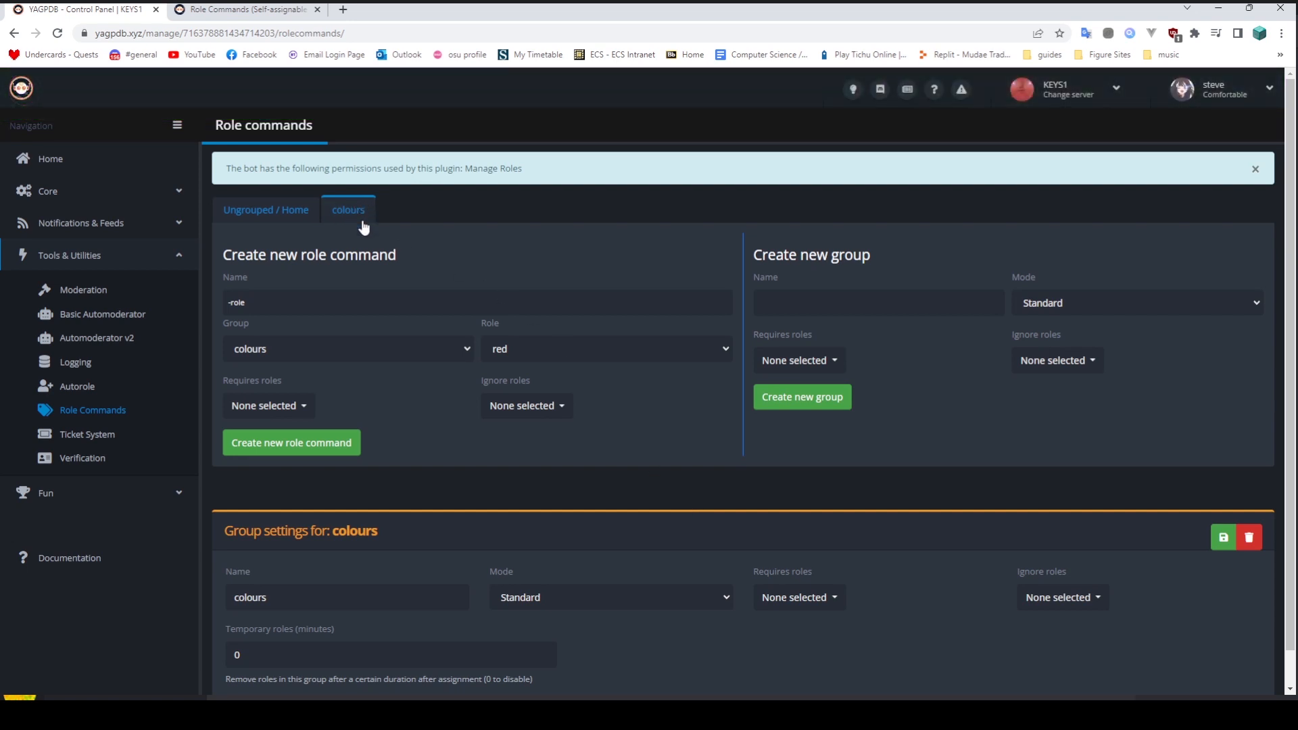
left_click(319, 298)
type("red")
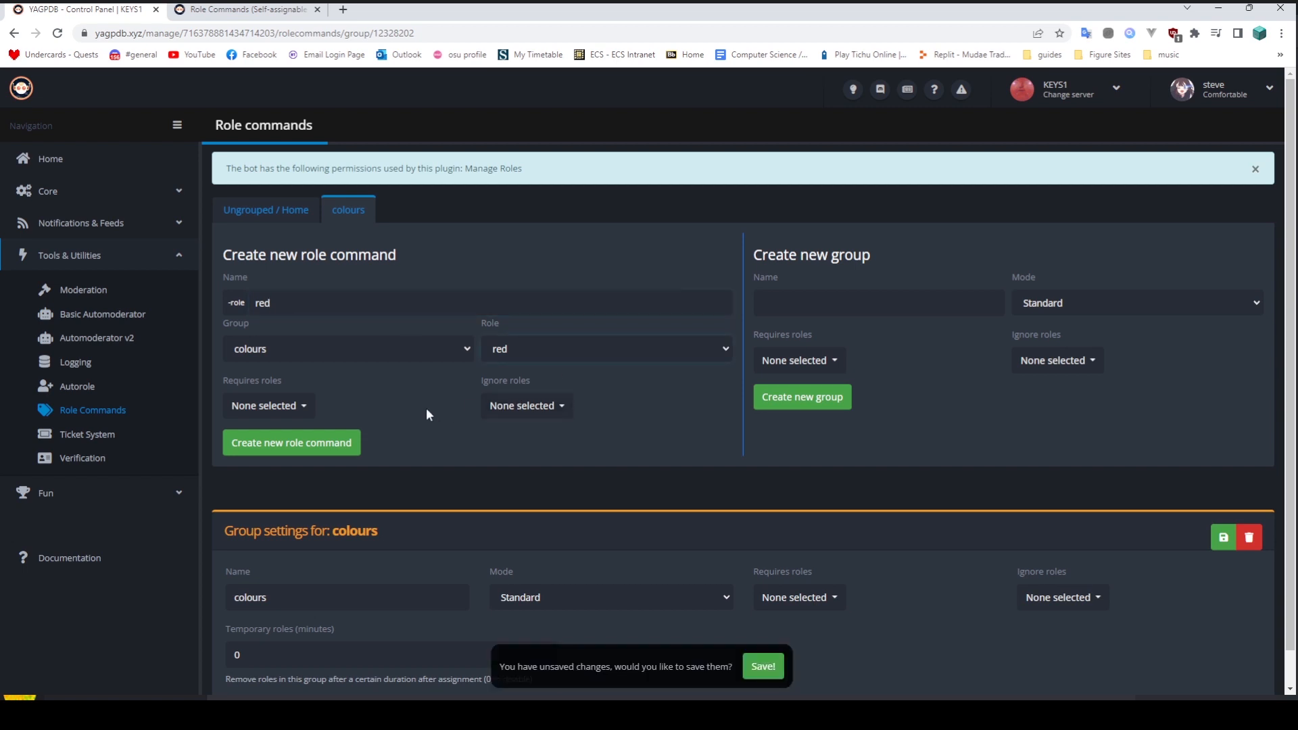
left_click(327, 442)
scroll(448, 448, "down", 5)
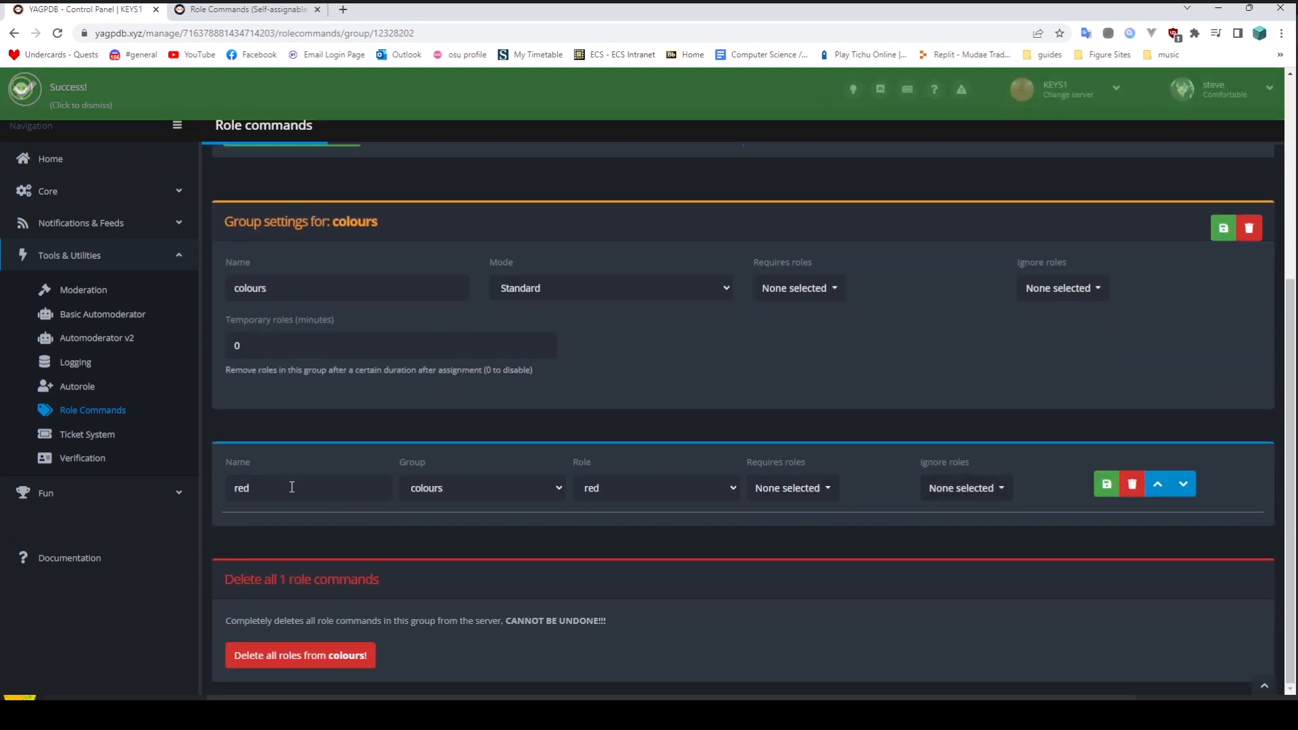
scroll(585, 472, "up", 5)
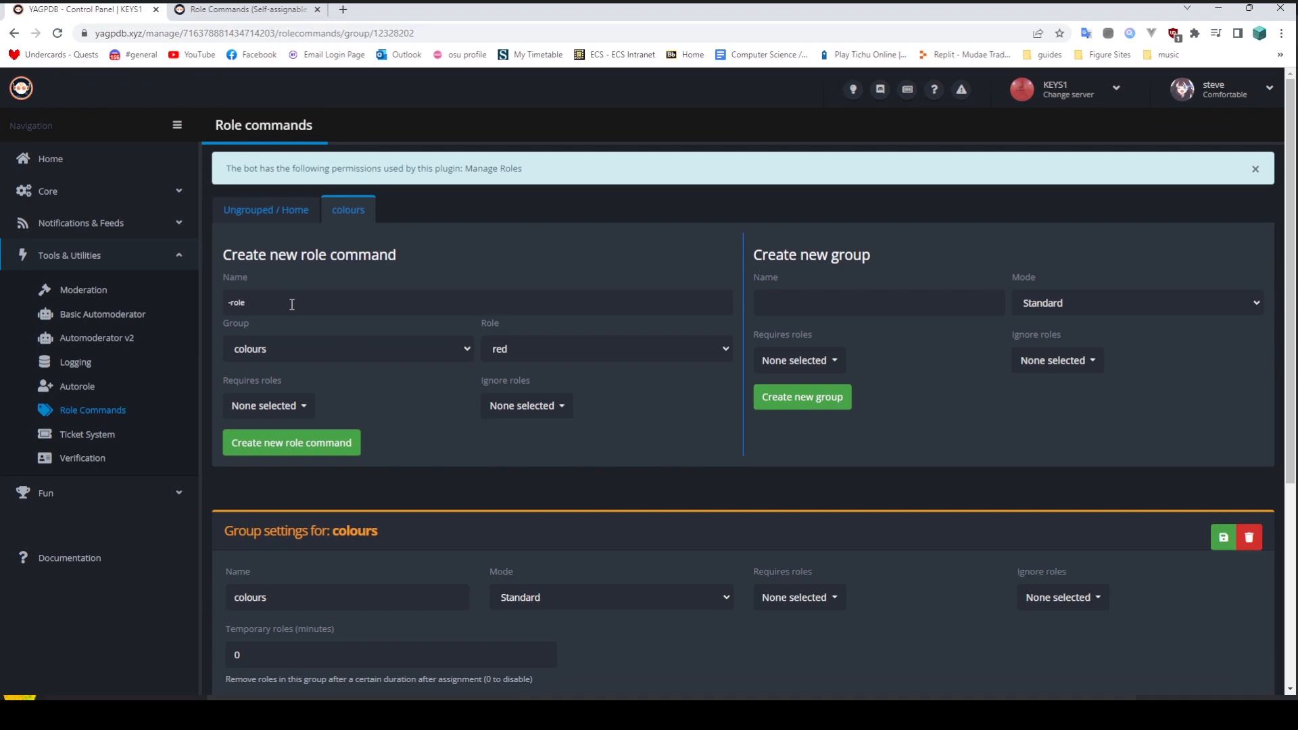
Switch to Discord and test the role command by sending "-role red" twice in the general channel
key("alt+Tab")
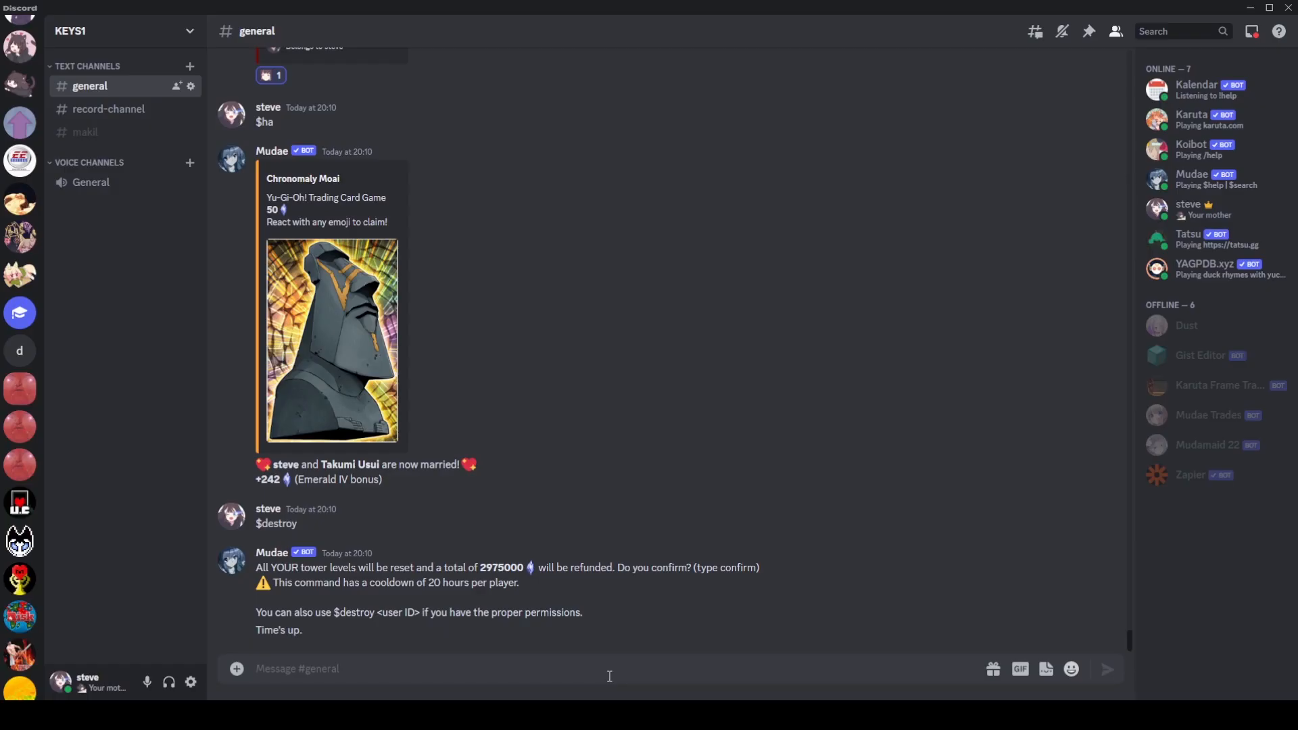
type("-role red")
key("Return")
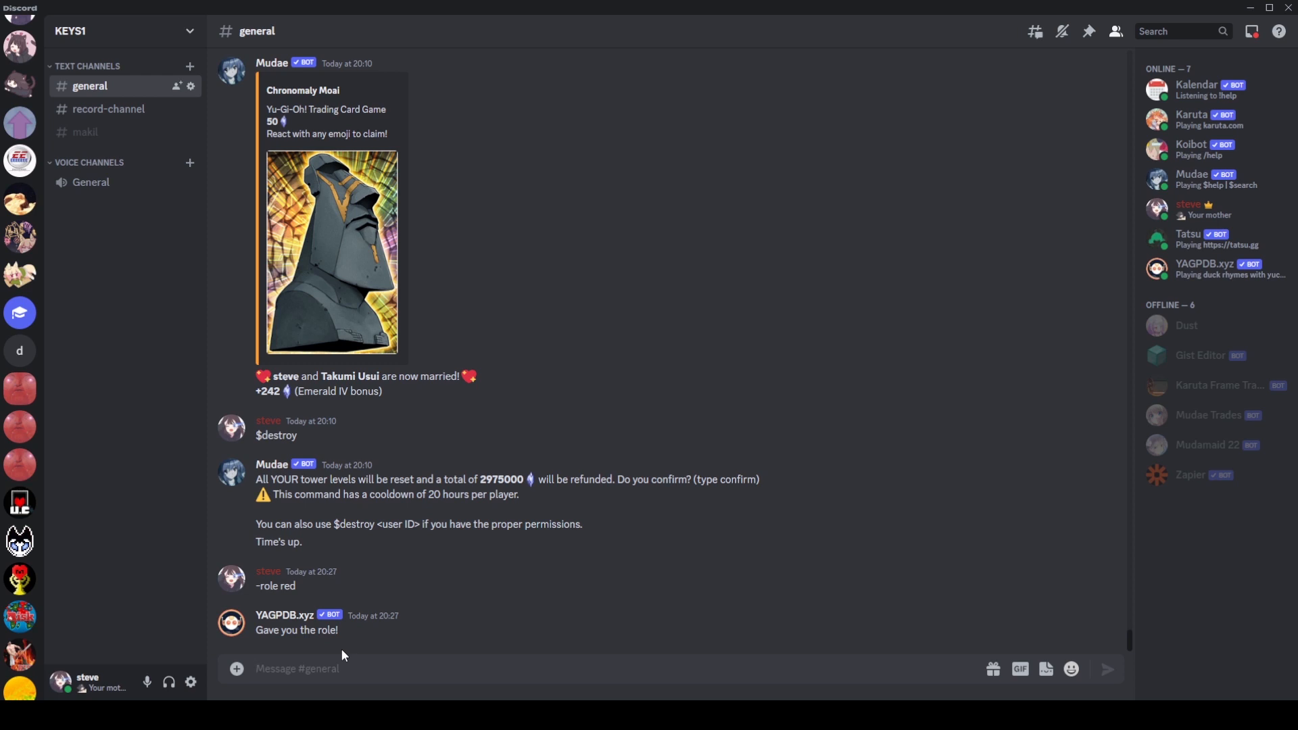
type("-role re")
key("ctrl+a")
key("BackSpace")
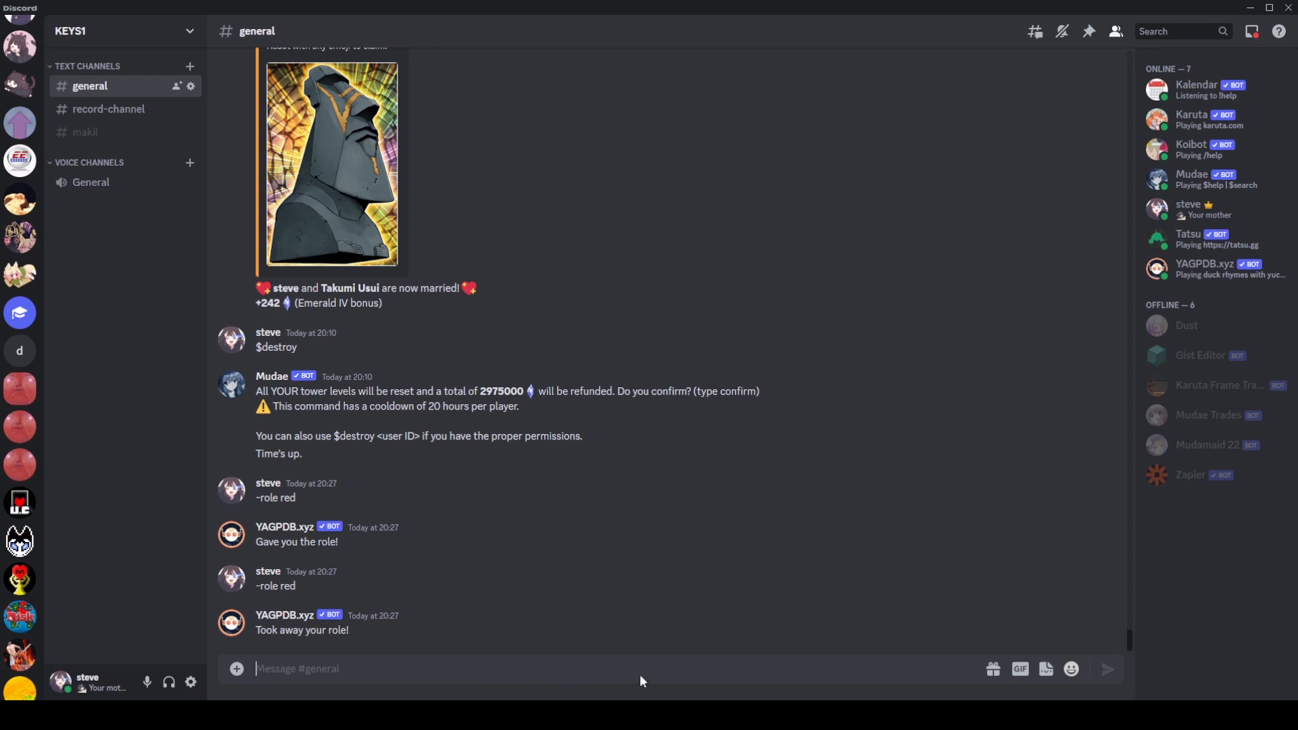
Return to the YAGPDB control panel and create a "blue" role command in the colours group for the blue role
key("alt+Tab")
left_click(332, 307)
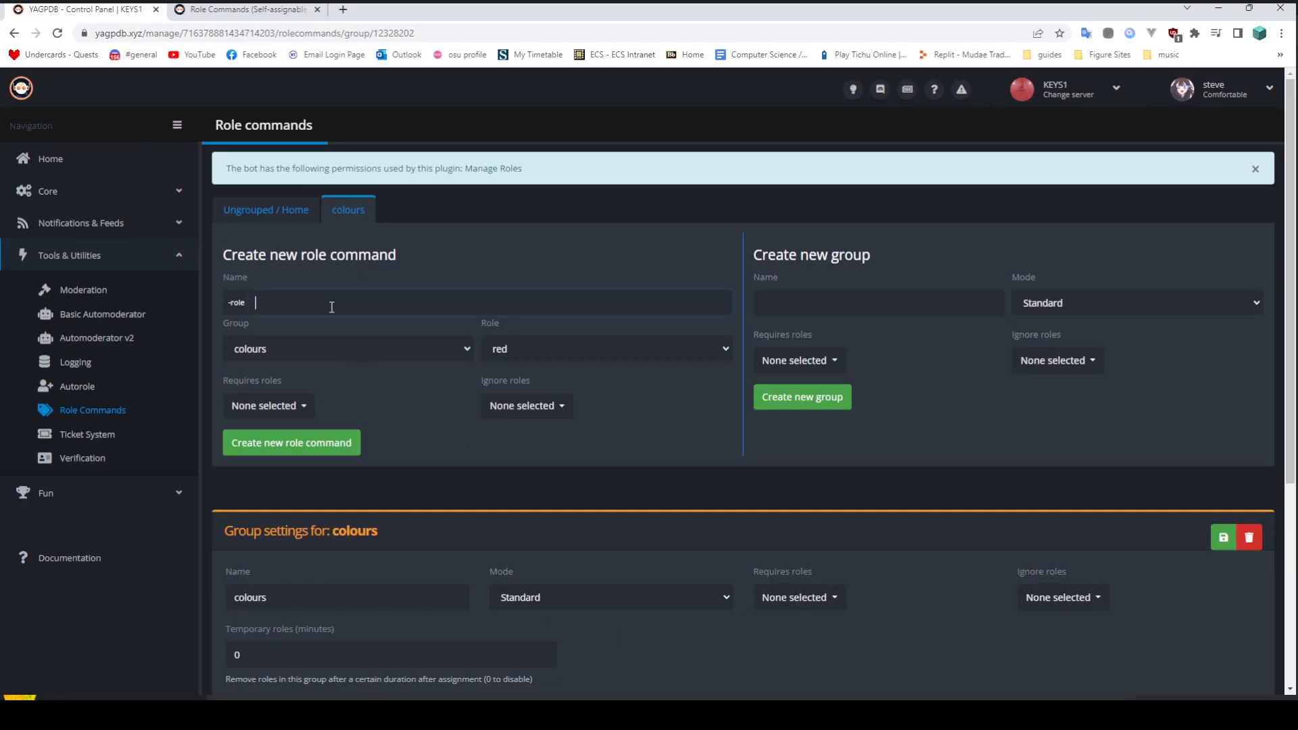
type("blue")
left_click(313, 443)
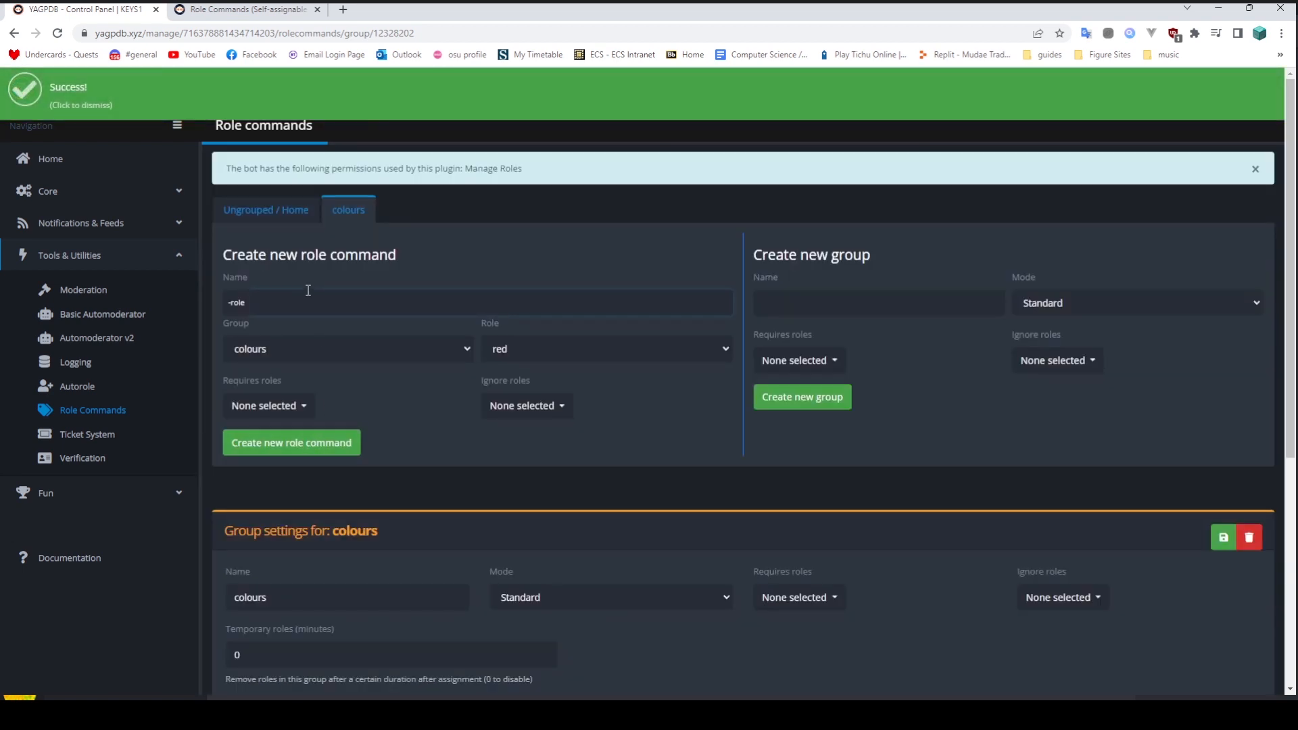
Create a "yellow" role command in the colours group for the yellow role and review the group's command list
type("yellow")
left_click(333, 441)
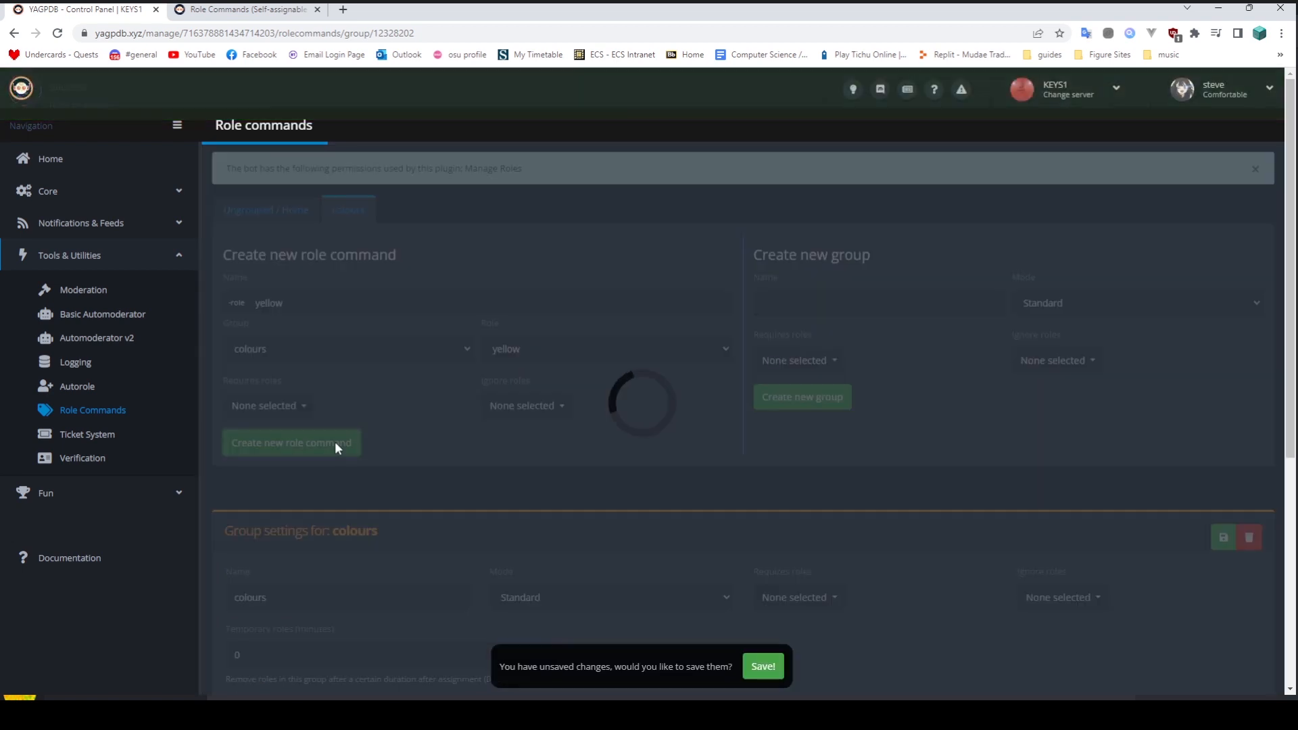
scroll(324, 446, "down", 5)
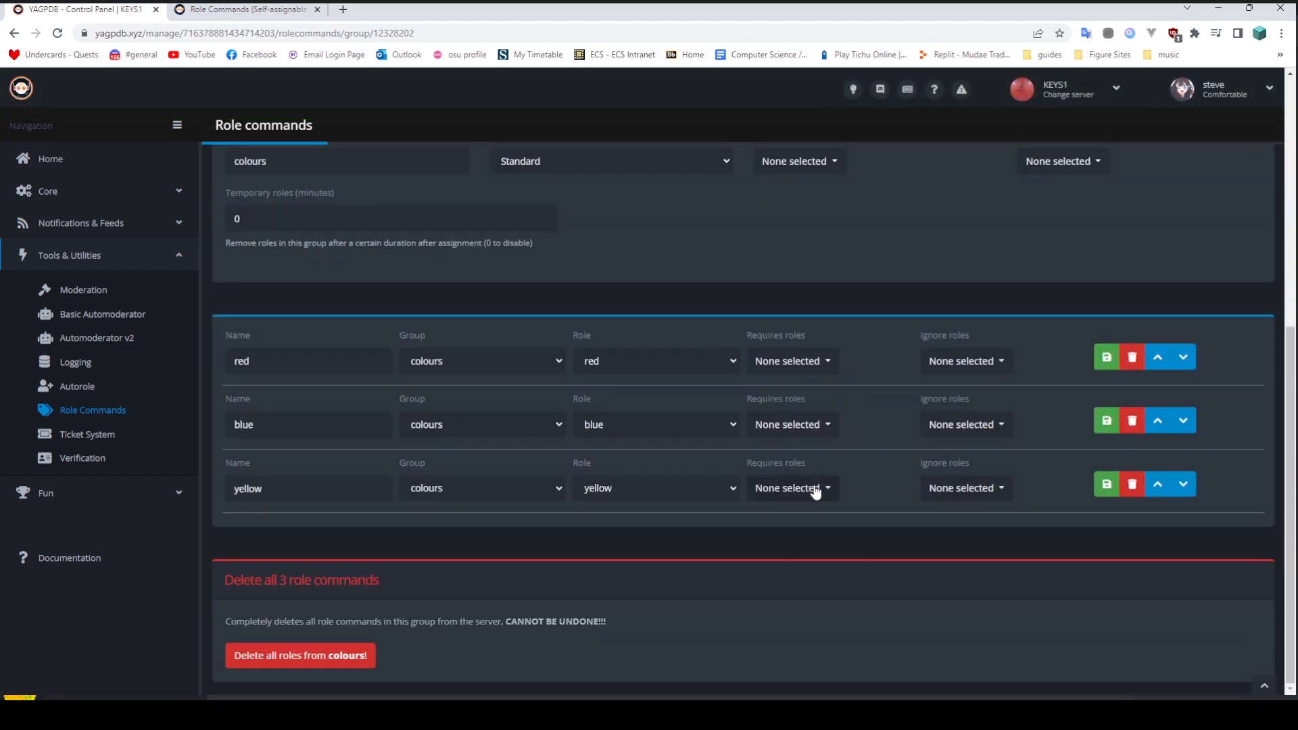
scroll(816, 491, "up", 6)
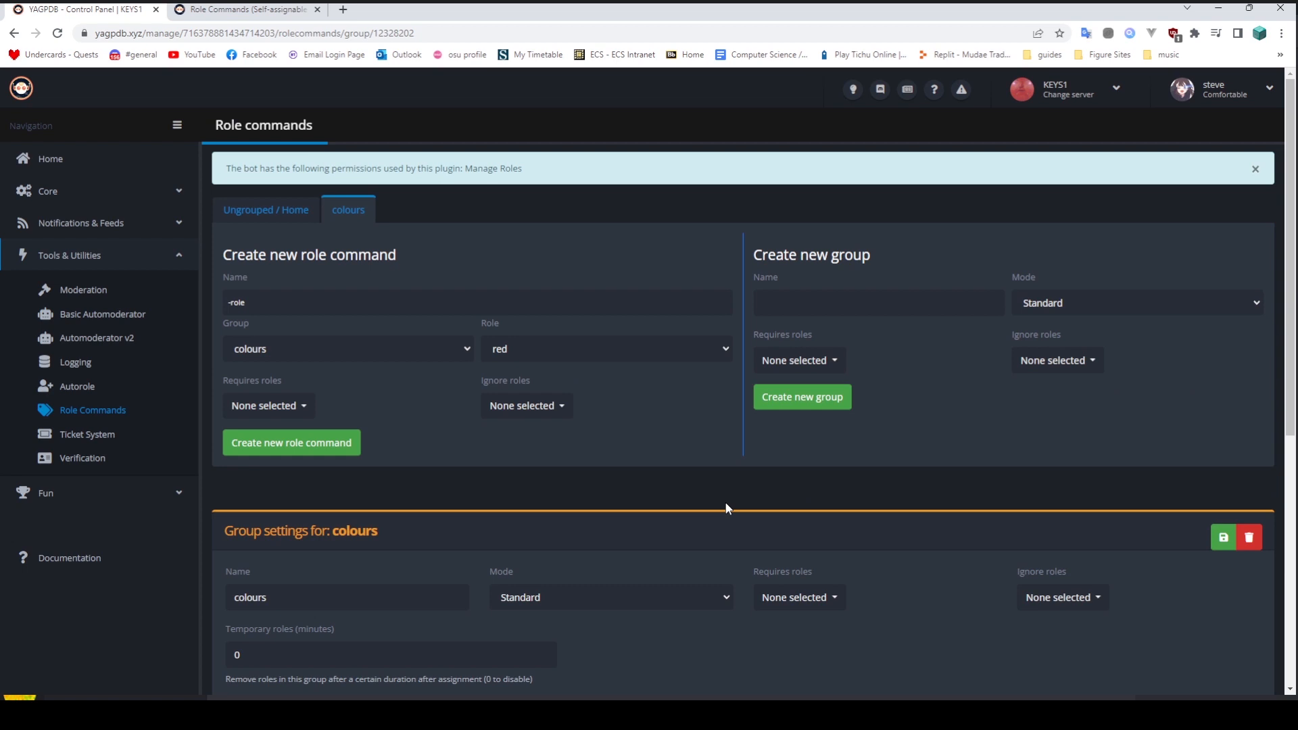
Switch to the YAGPDB self-assignable roles documentation and examine the role menu setup instructions
key("ctrl+Tab")
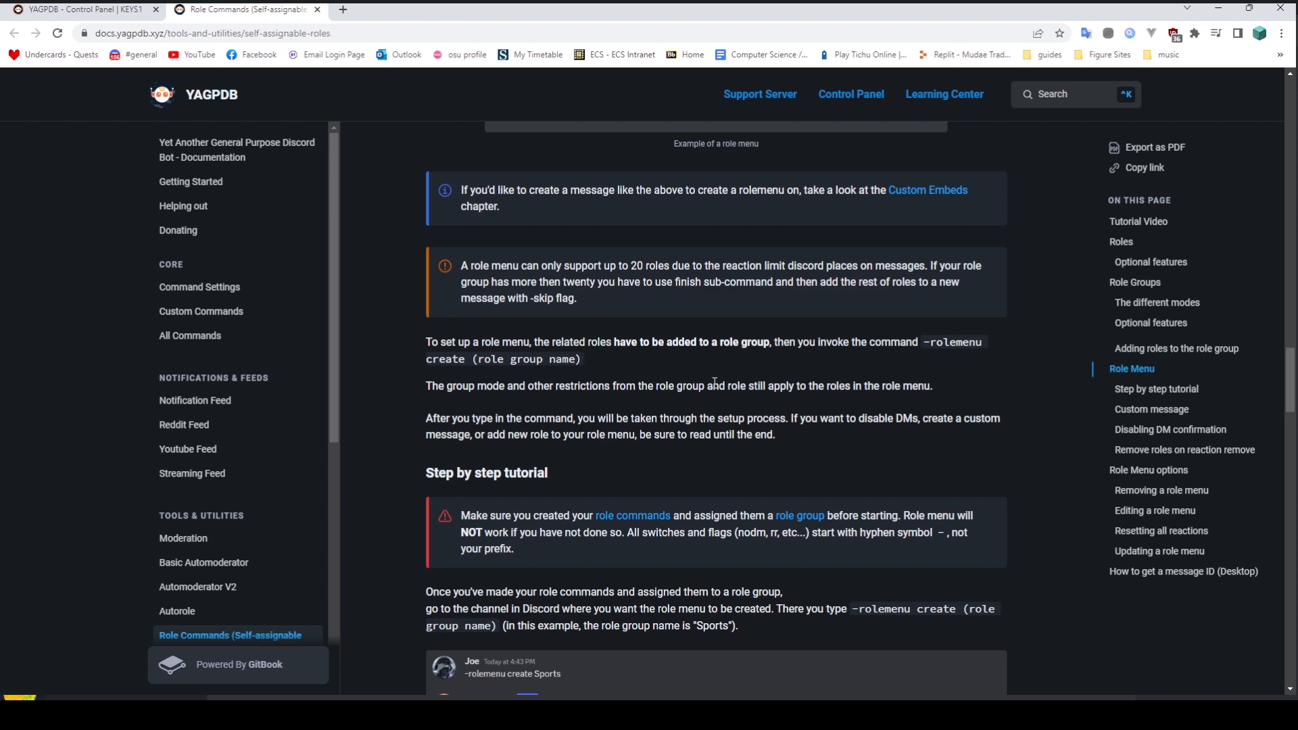
Review the role menu example in the documentation, switch to Discord and send "-rolemenu create colours" in the general channel
scroll(716, 384, "up", 5)
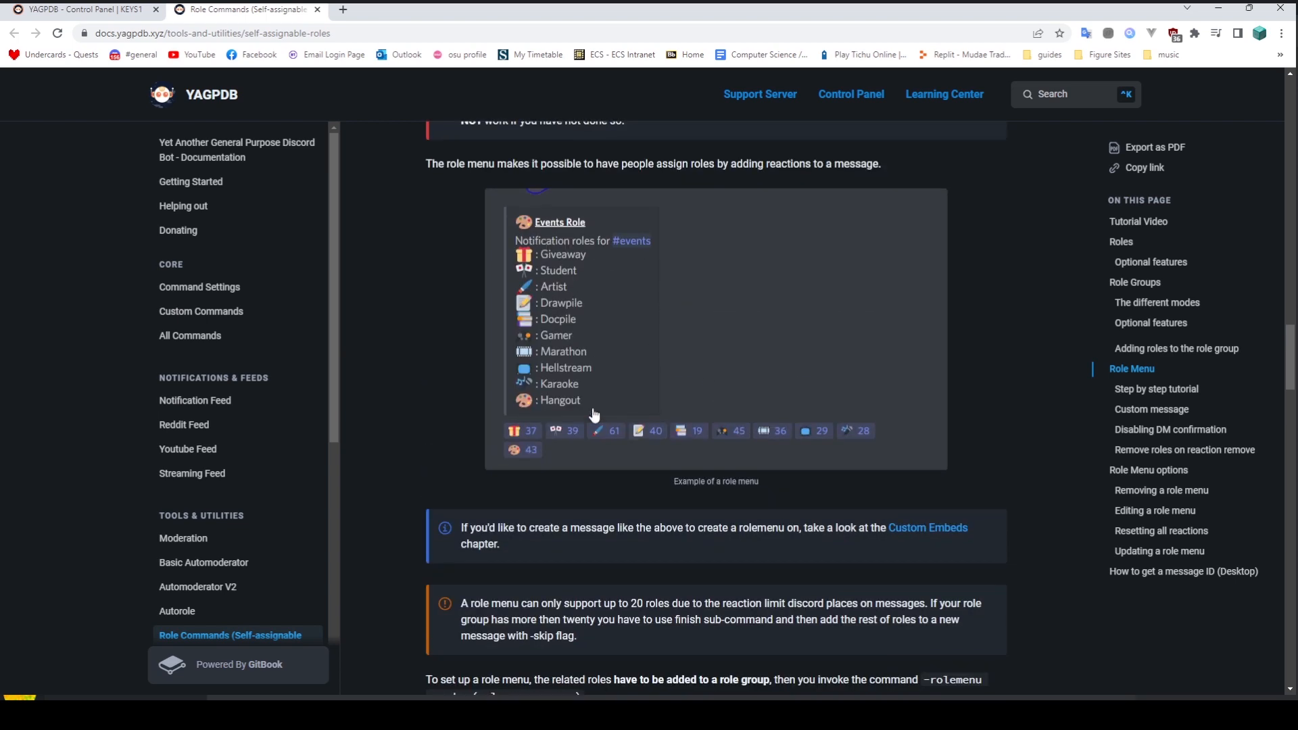
scroll(557, 389, "down", 3)
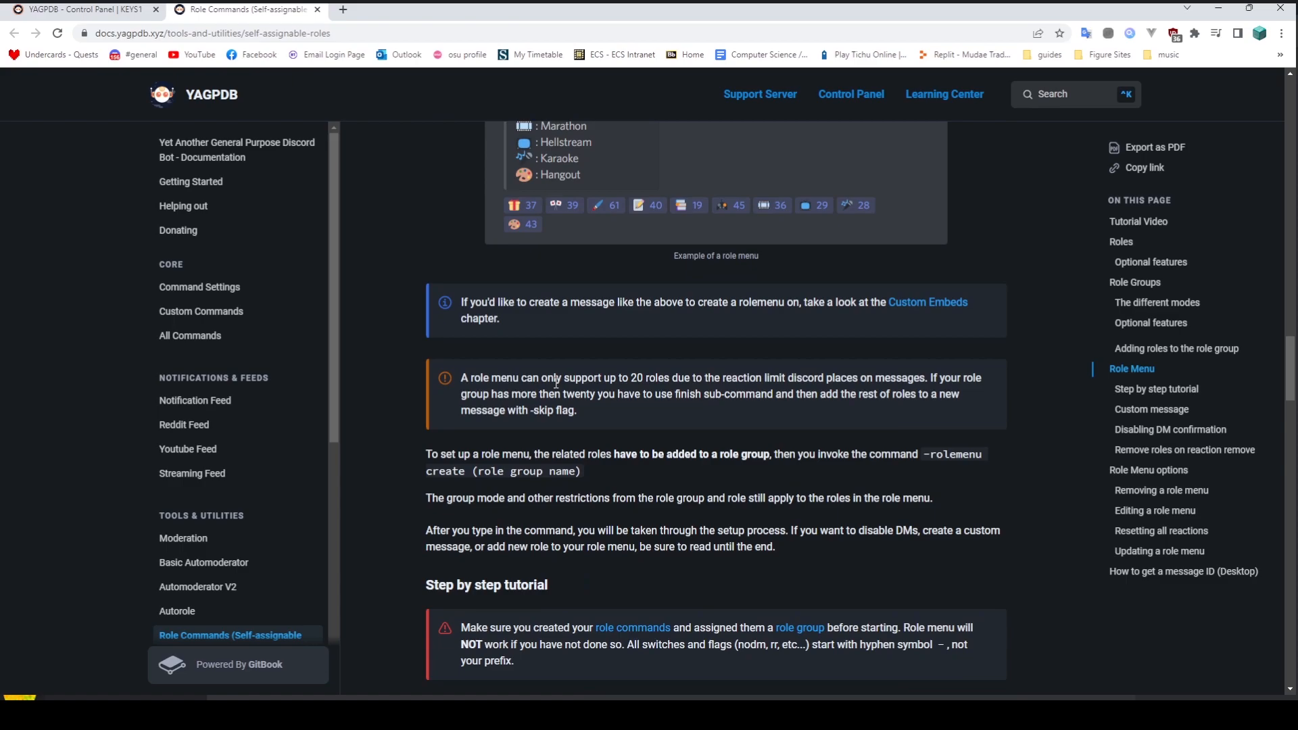
key("alt+Tab")
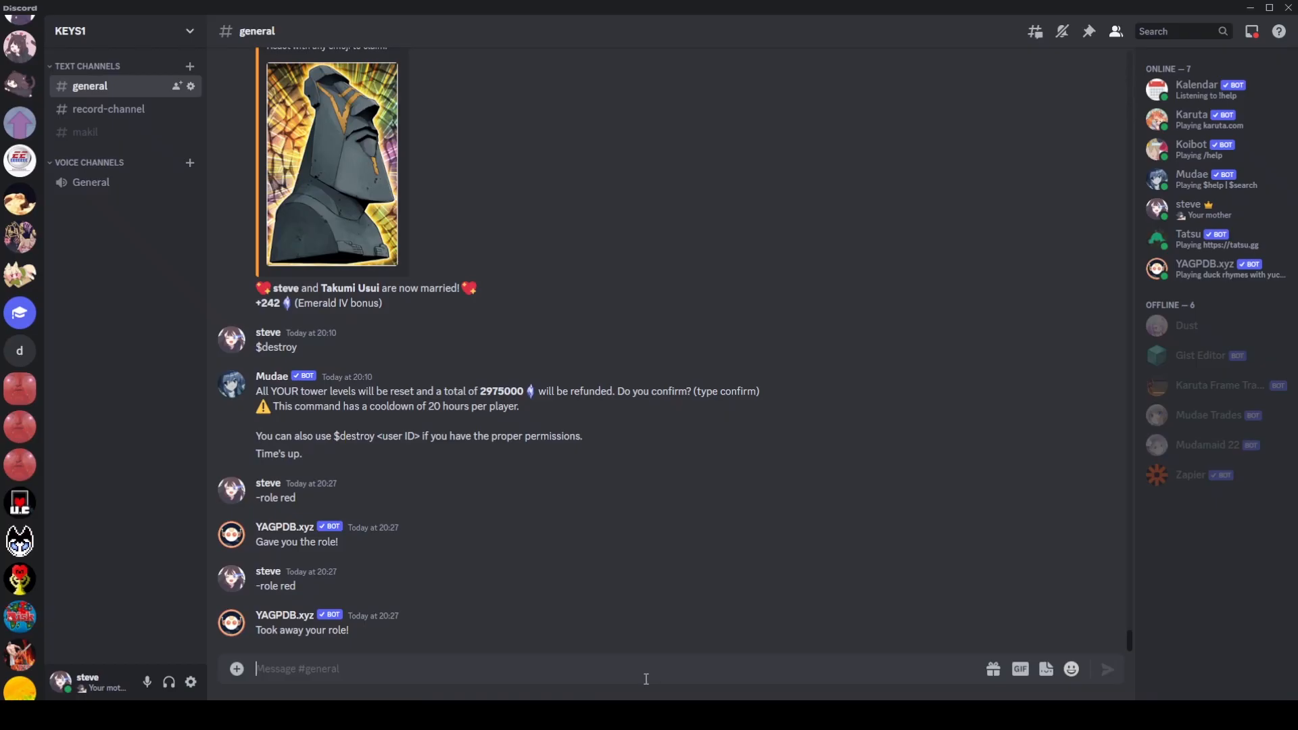
type("-rolemenu create co")
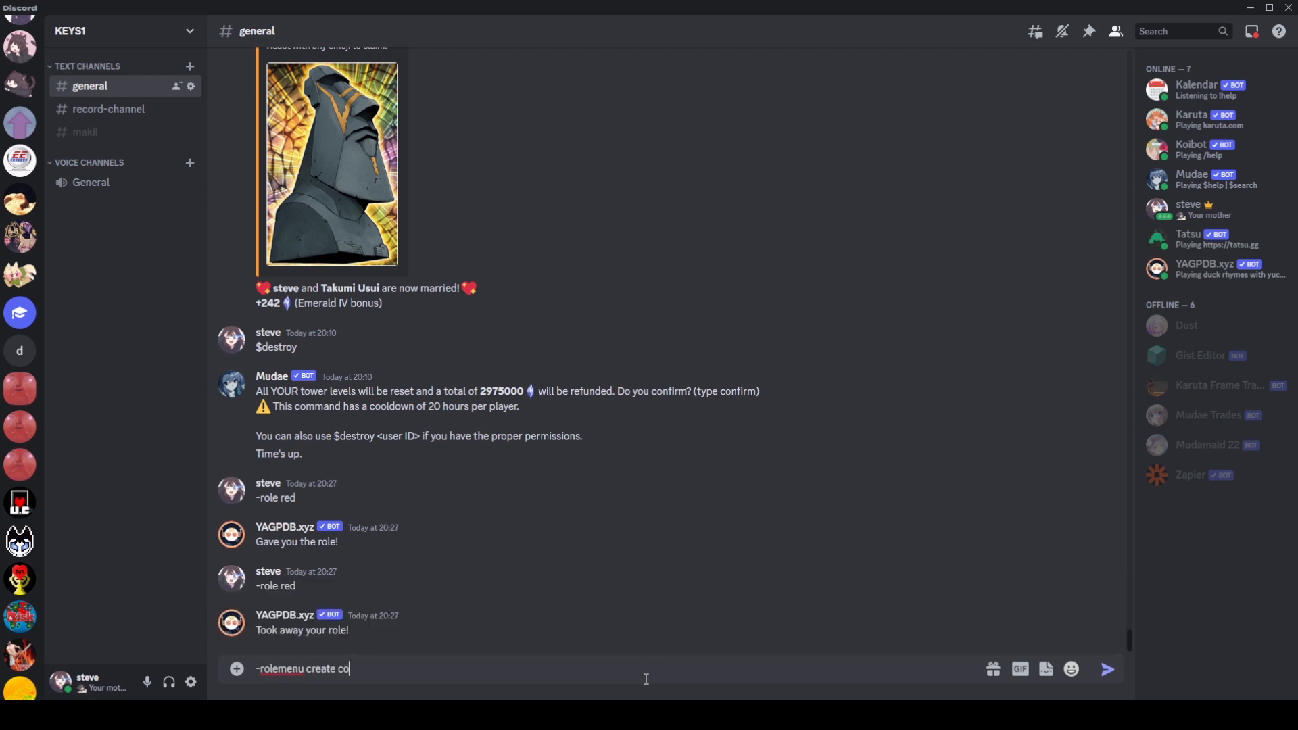
type("lour")
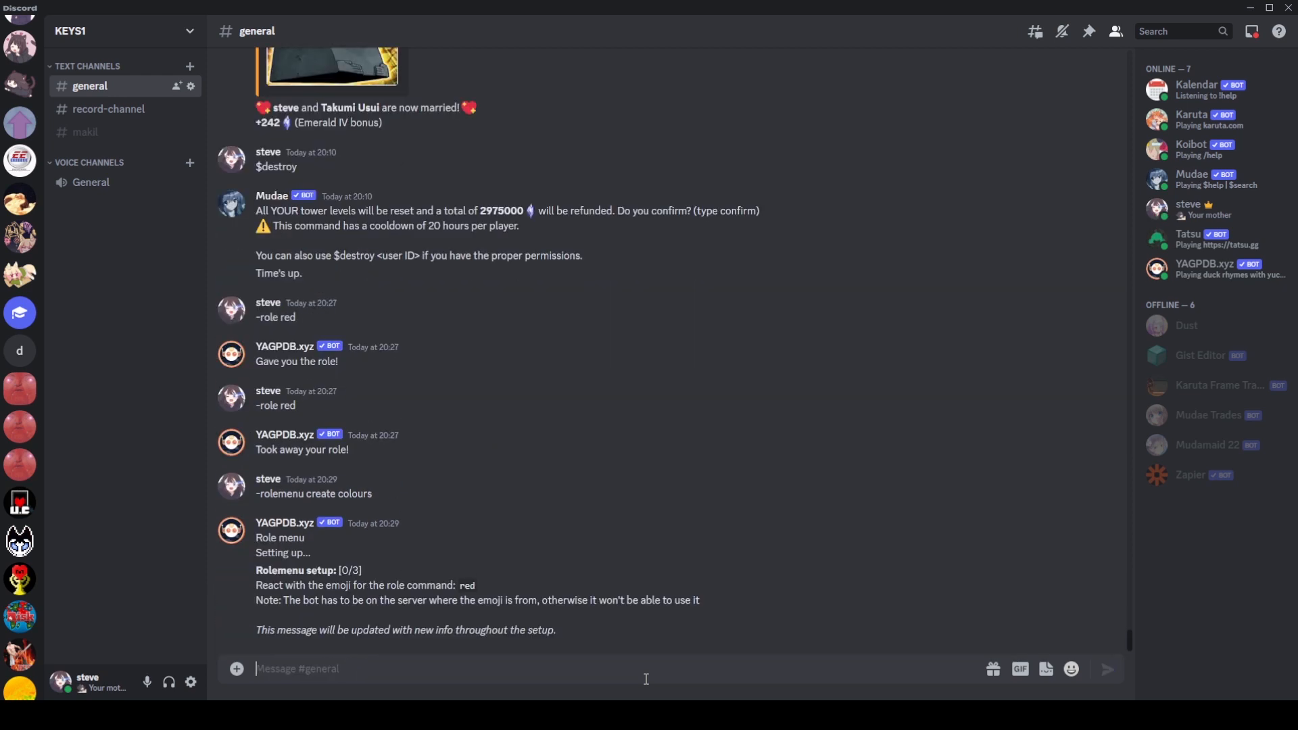
React to the role menu setup message with the red circle emoji to assign it to the red role command
left_click_drag(284, 585, 447, 590)
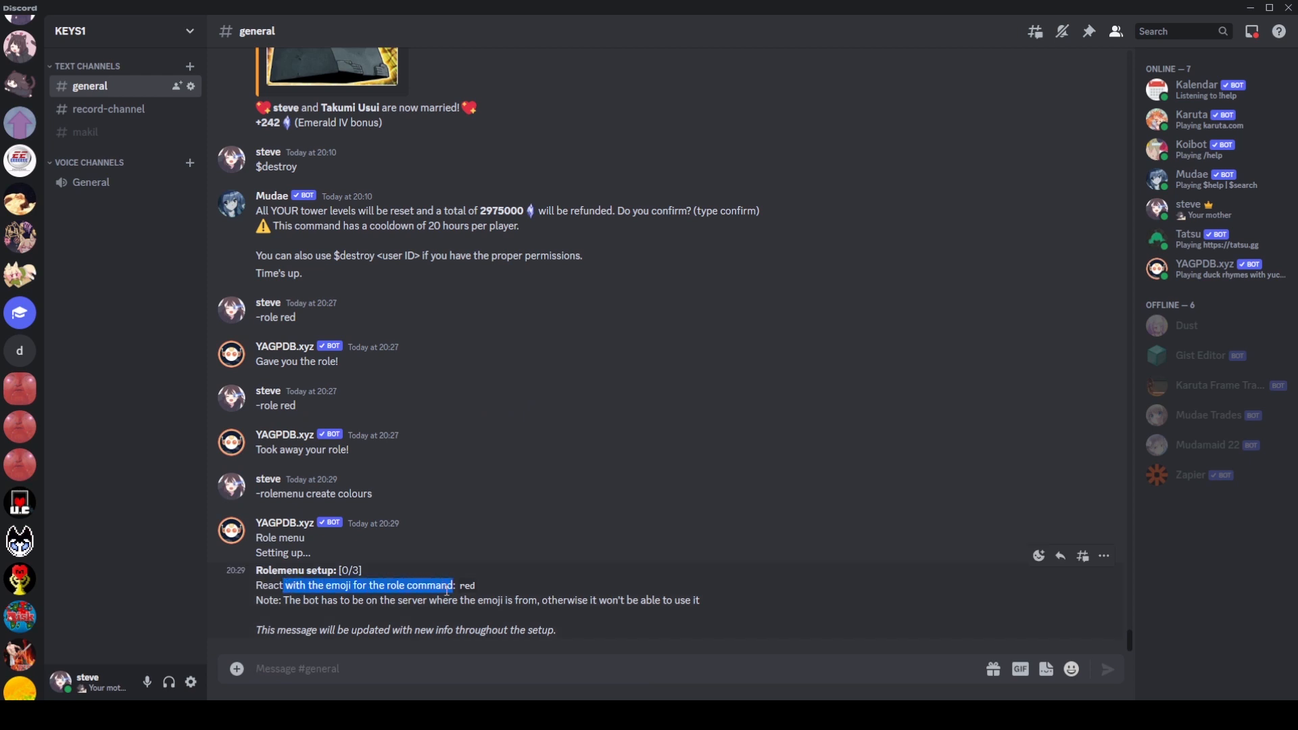
left_click(750, 594)
left_click(1039, 558)
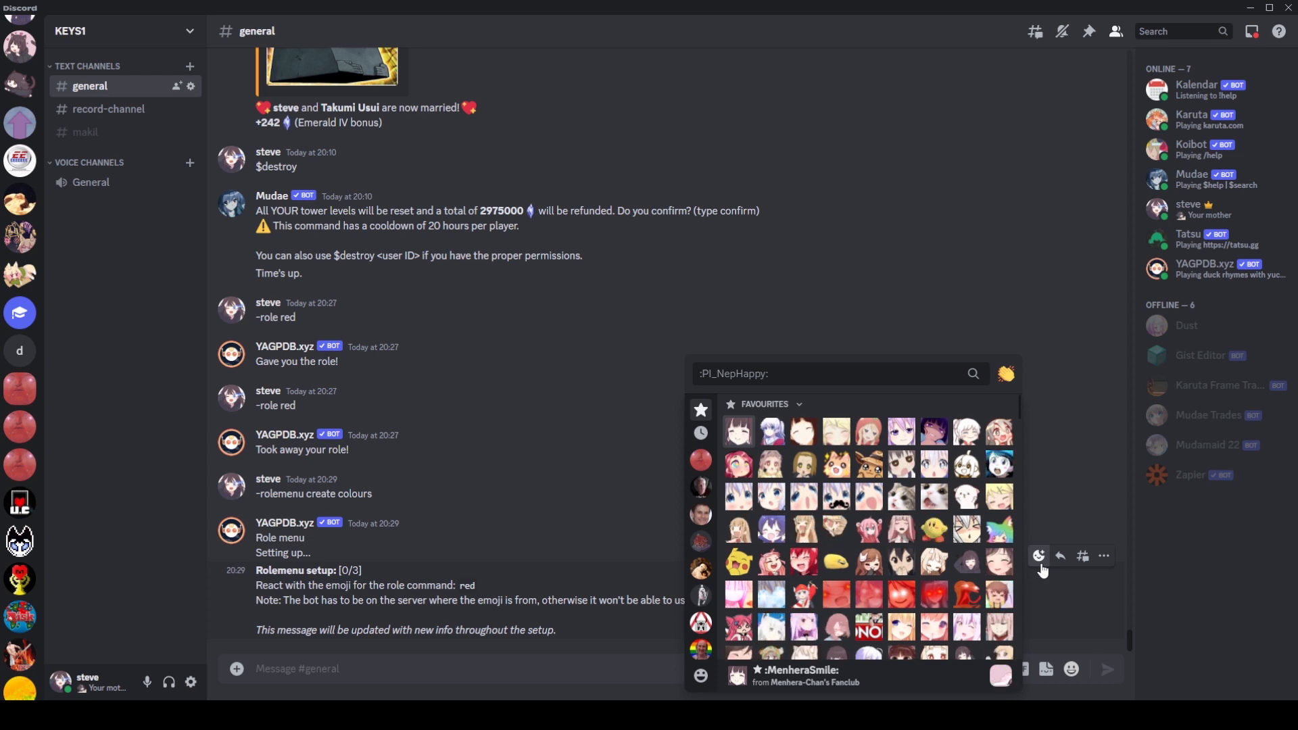
type("red")
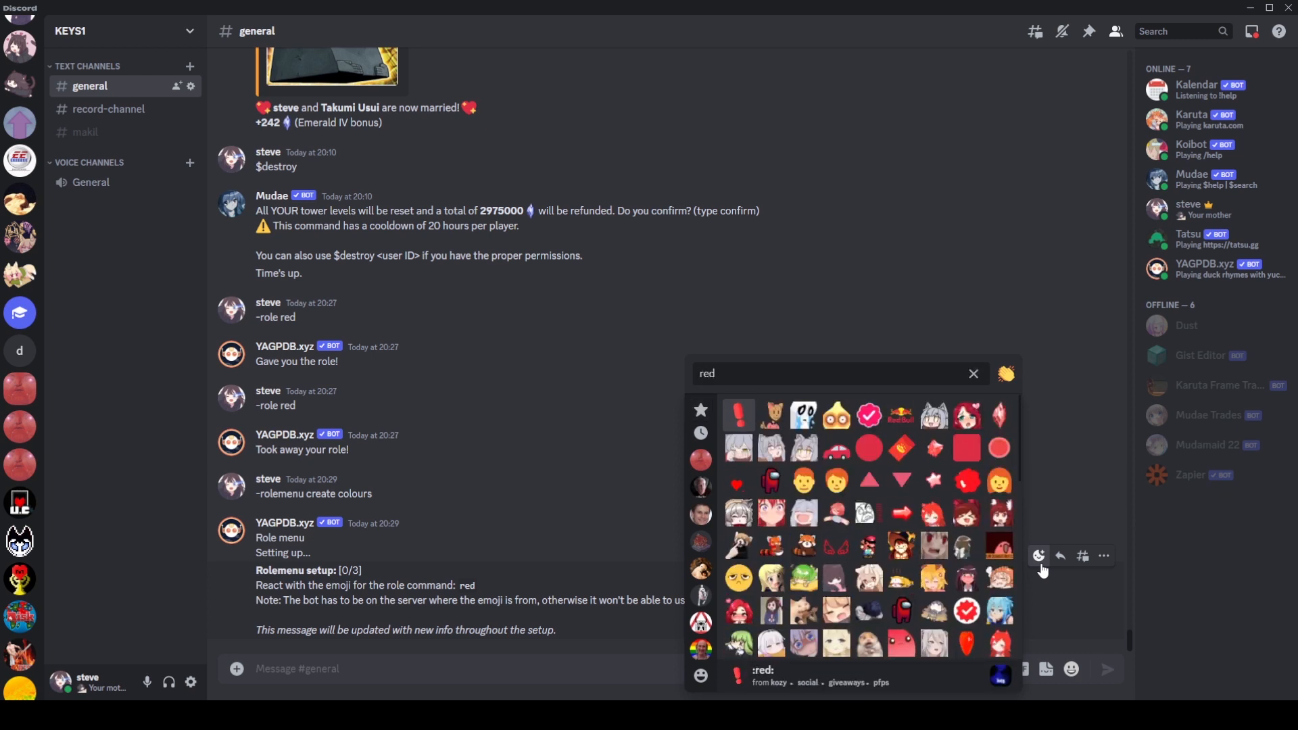
left_click(870, 449)
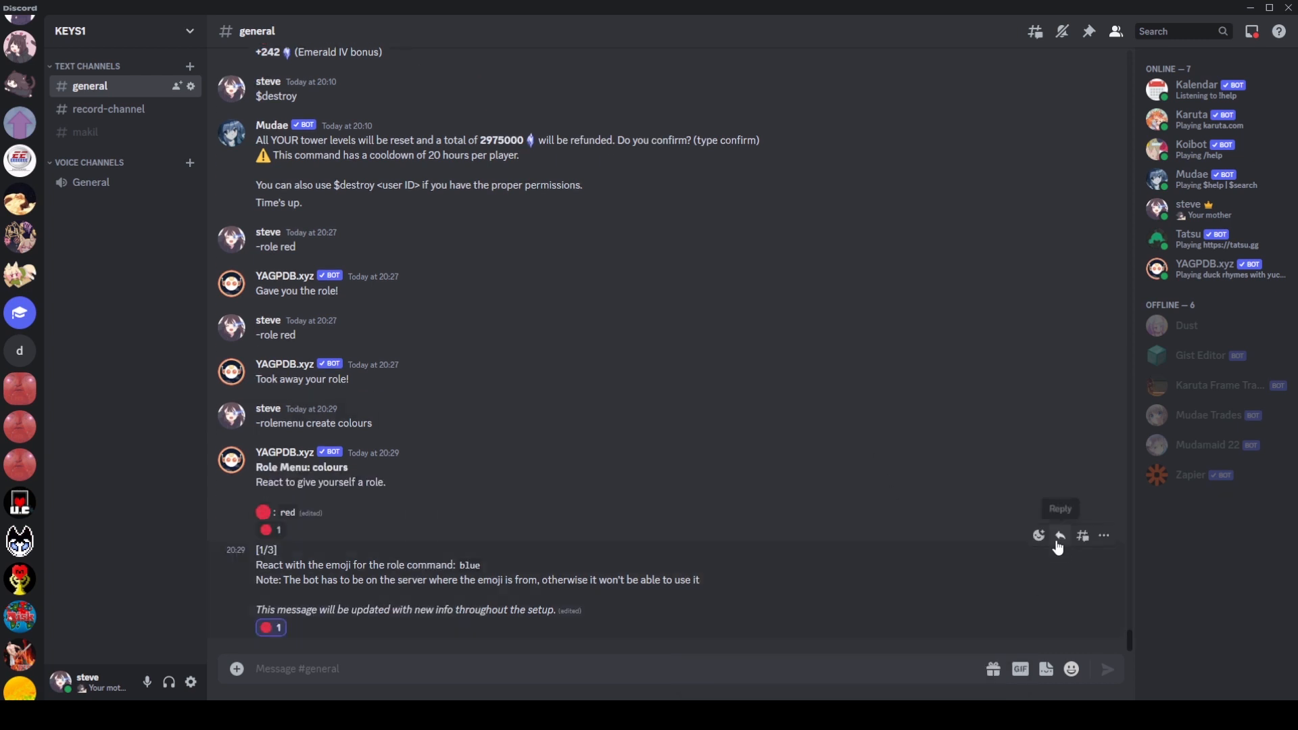
React to the setup message with the blue circle emoji for the blue role and the yellow circle emoji for the yellow role
left_click(1039, 536)
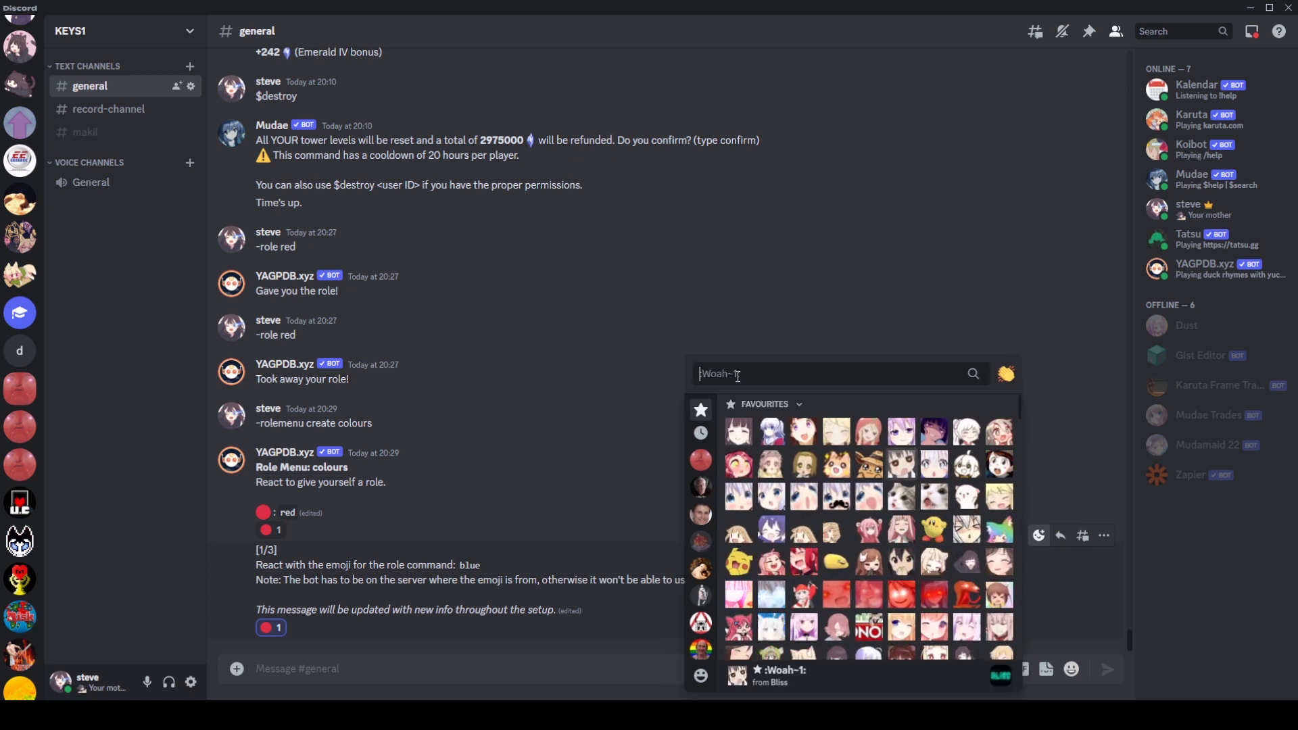
type("blue")
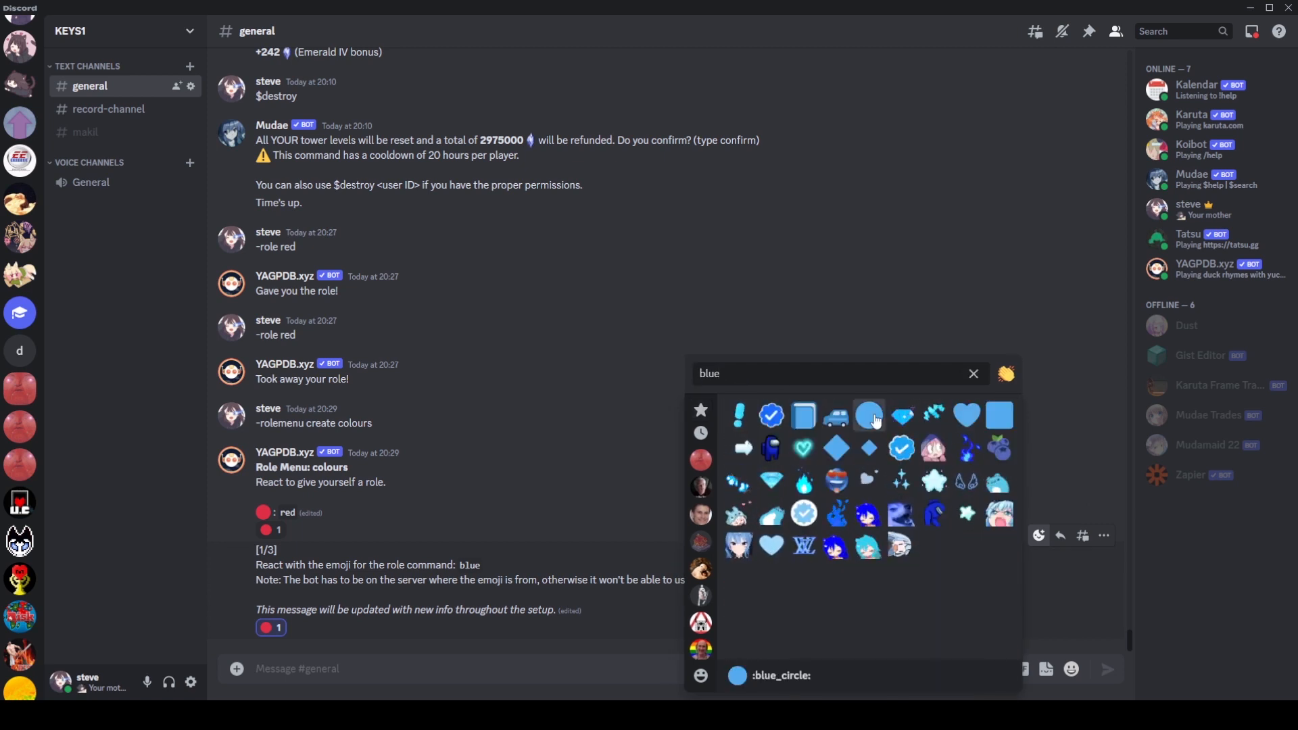
left_click(874, 421, "shift")
double_click(713, 373)
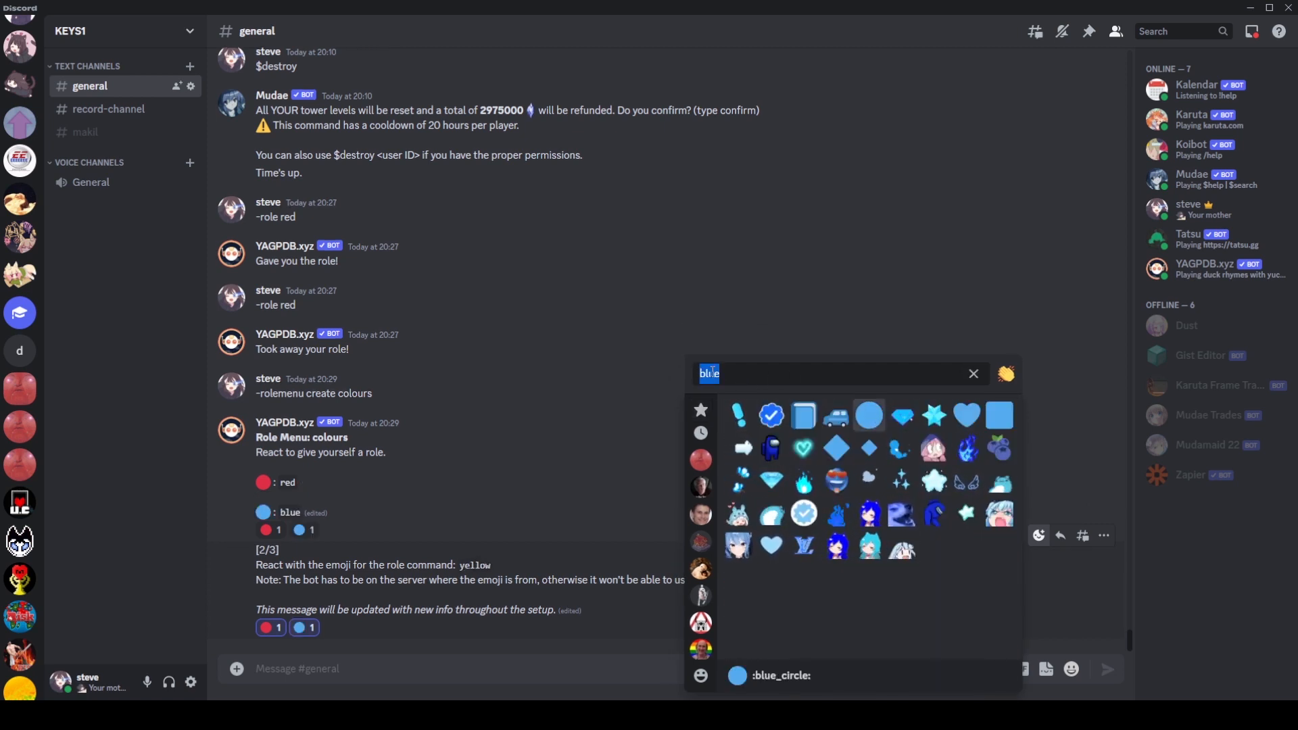
type("yellow")
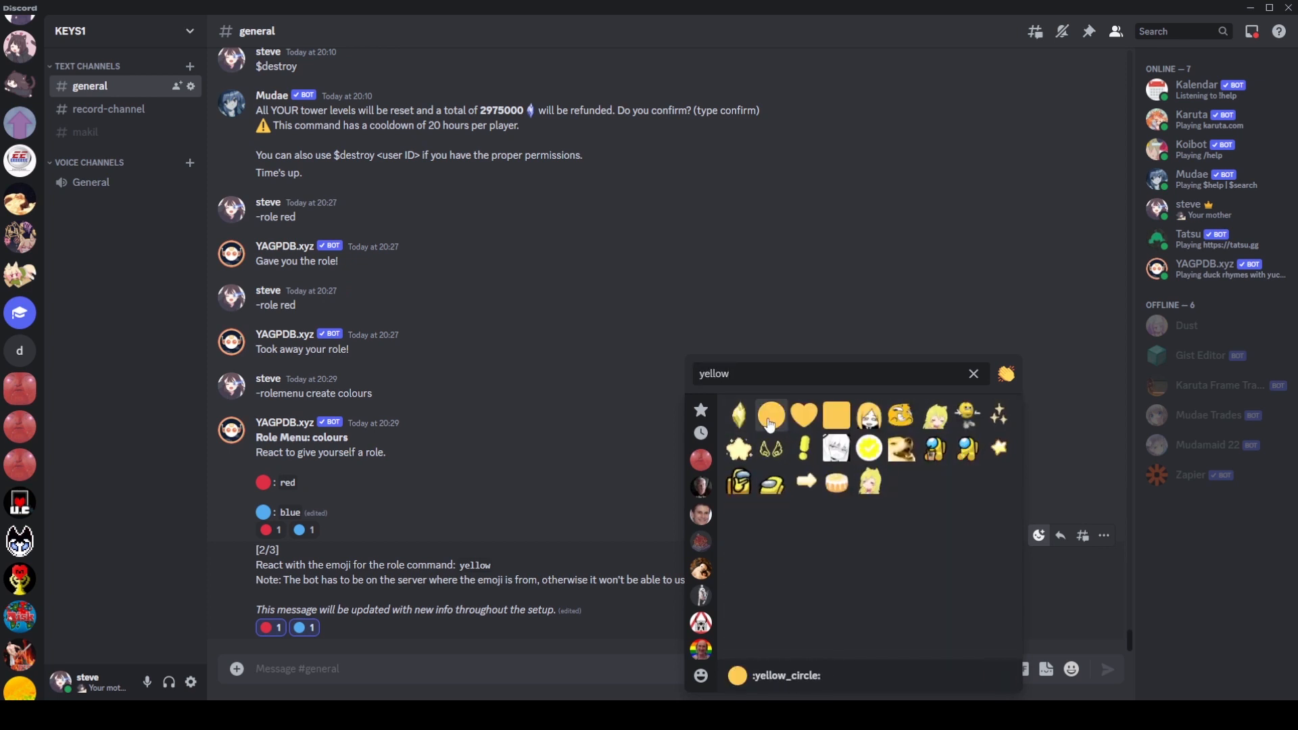
left_click(771, 415)
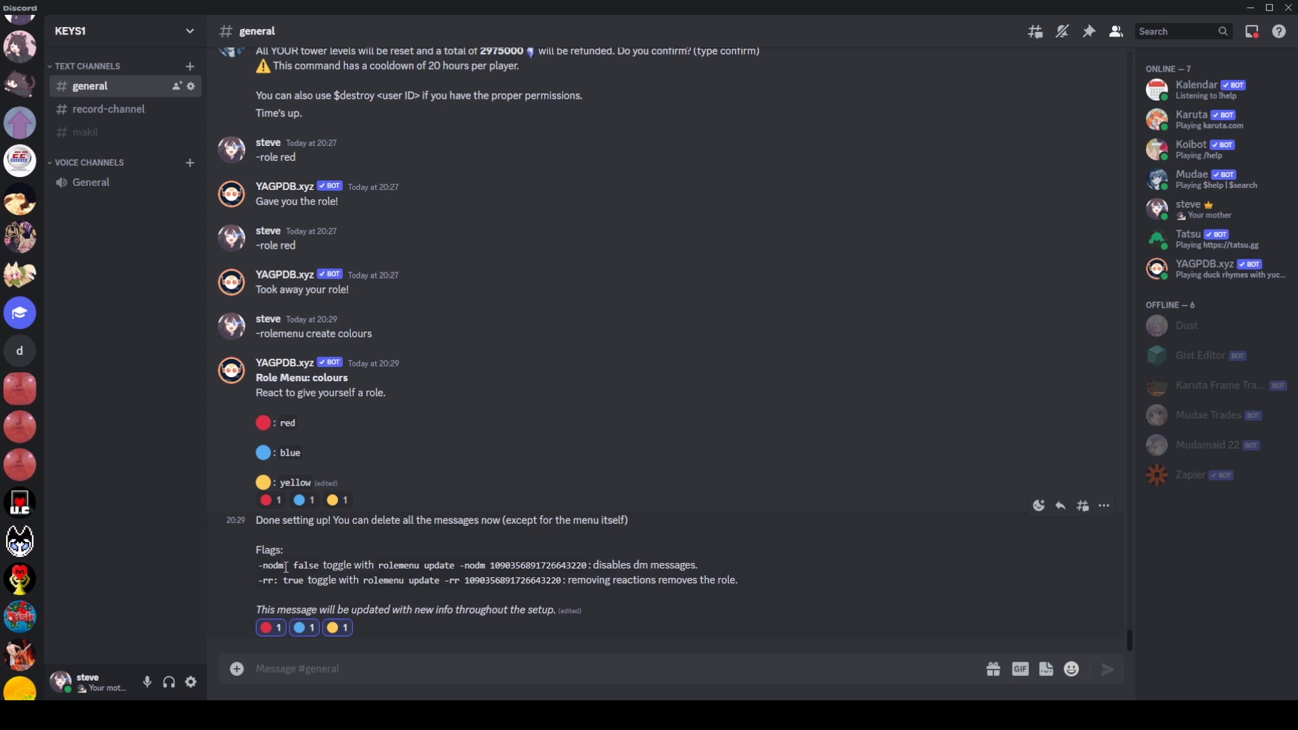
left_click_drag(285, 566, 257, 567)
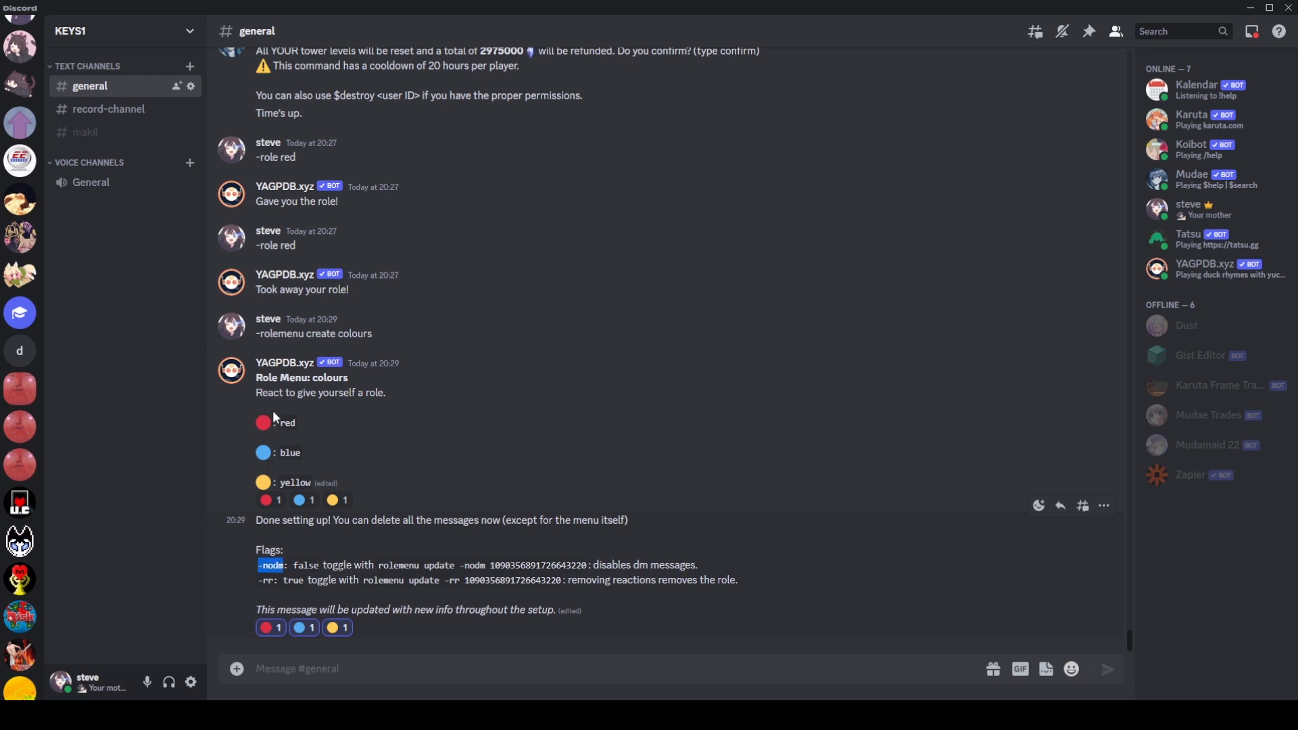
left_click(385, 332)
left_click_drag(400, 567, 508, 563)
key("ctrl+c")
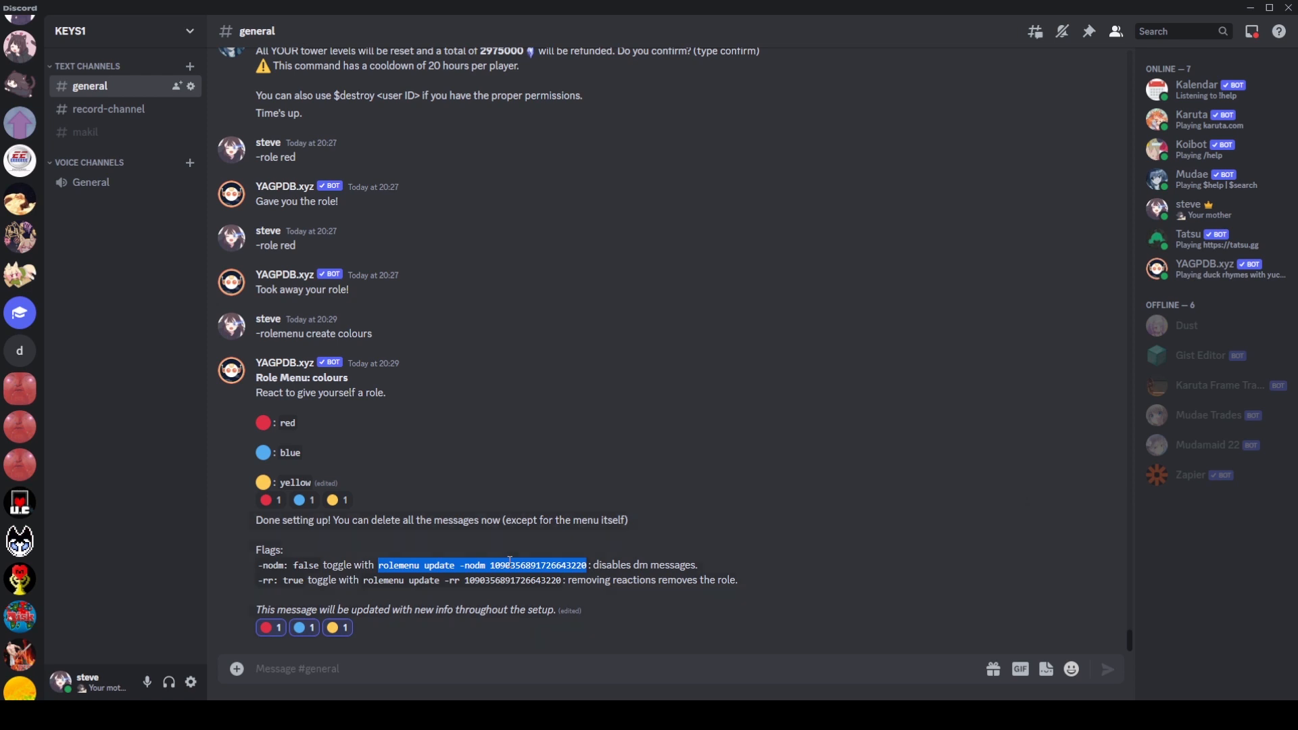
left_click(510, 562)
type("-")
key("ctrl+v")
key("Return")
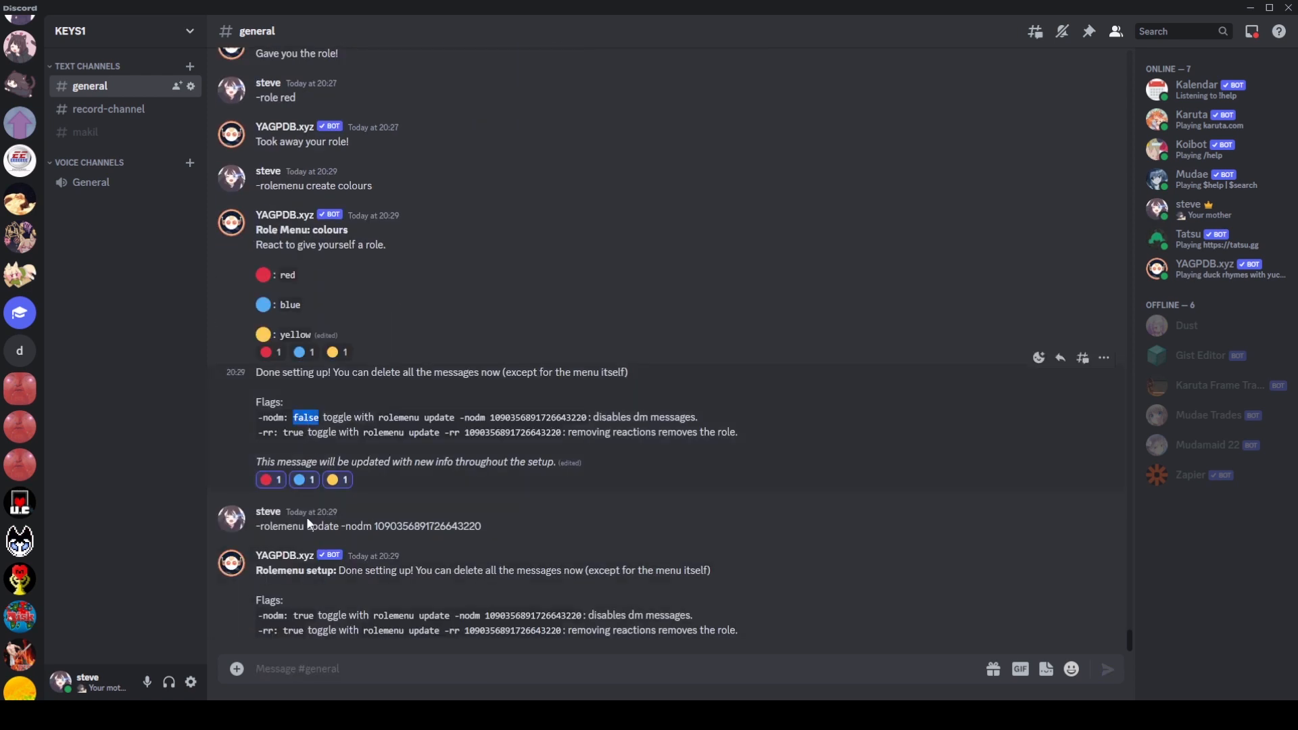
Compare the role menu message's copied ID with the ID in the -nodm command, and clear the pasted ID from the message box
double_click(303, 617)
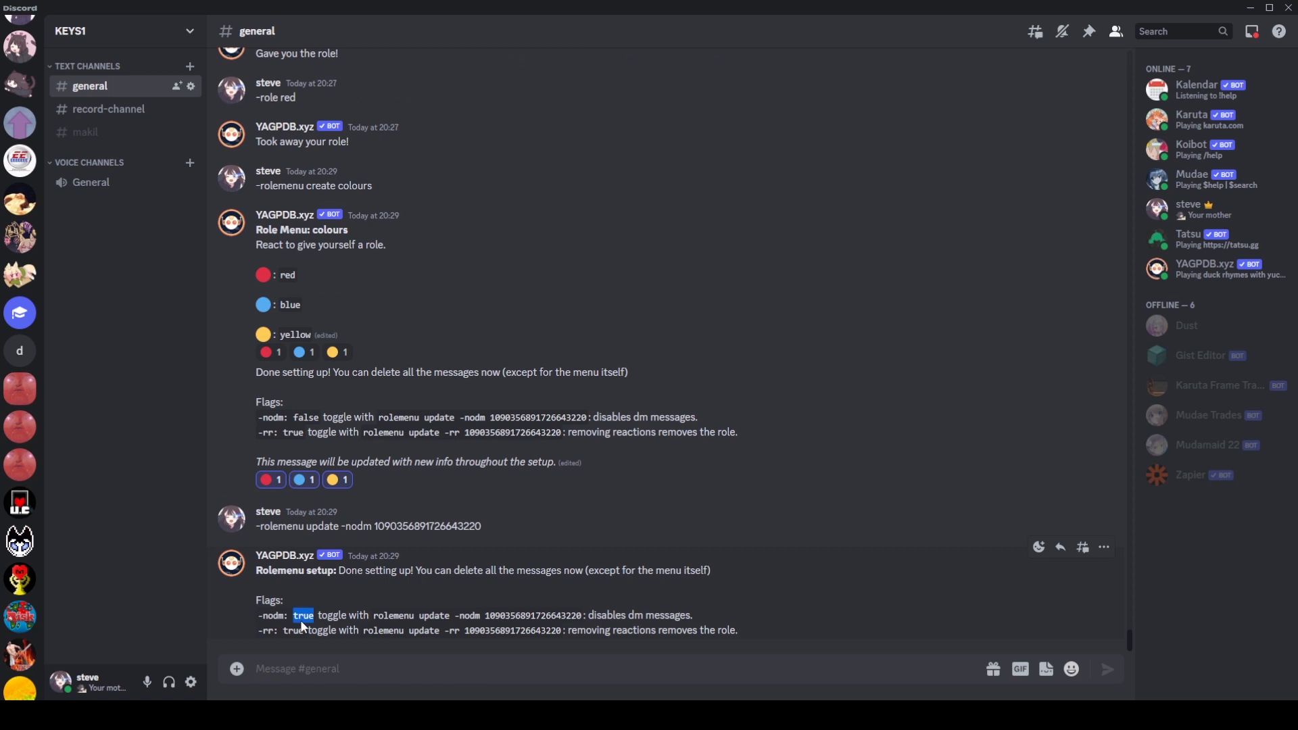
left_click(355, 658)
double_click(539, 614)
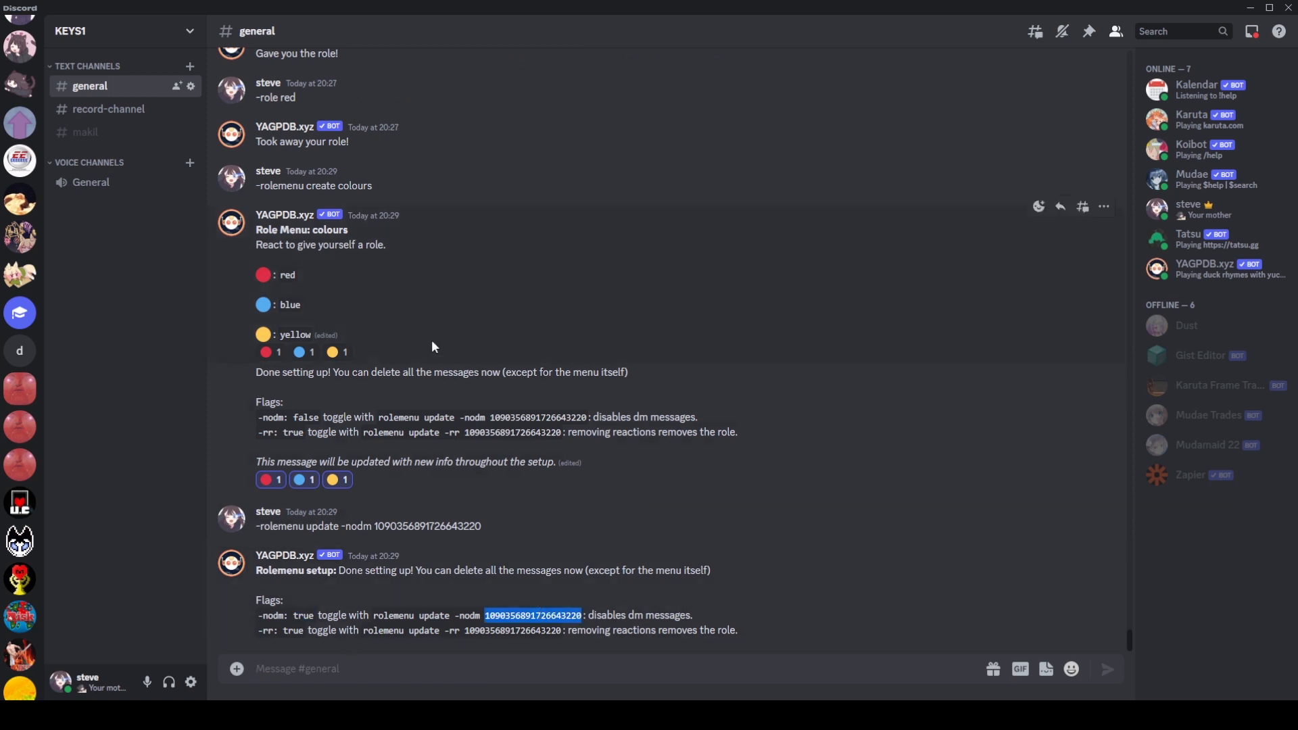
right_click(415, 311)
left_click(459, 621)
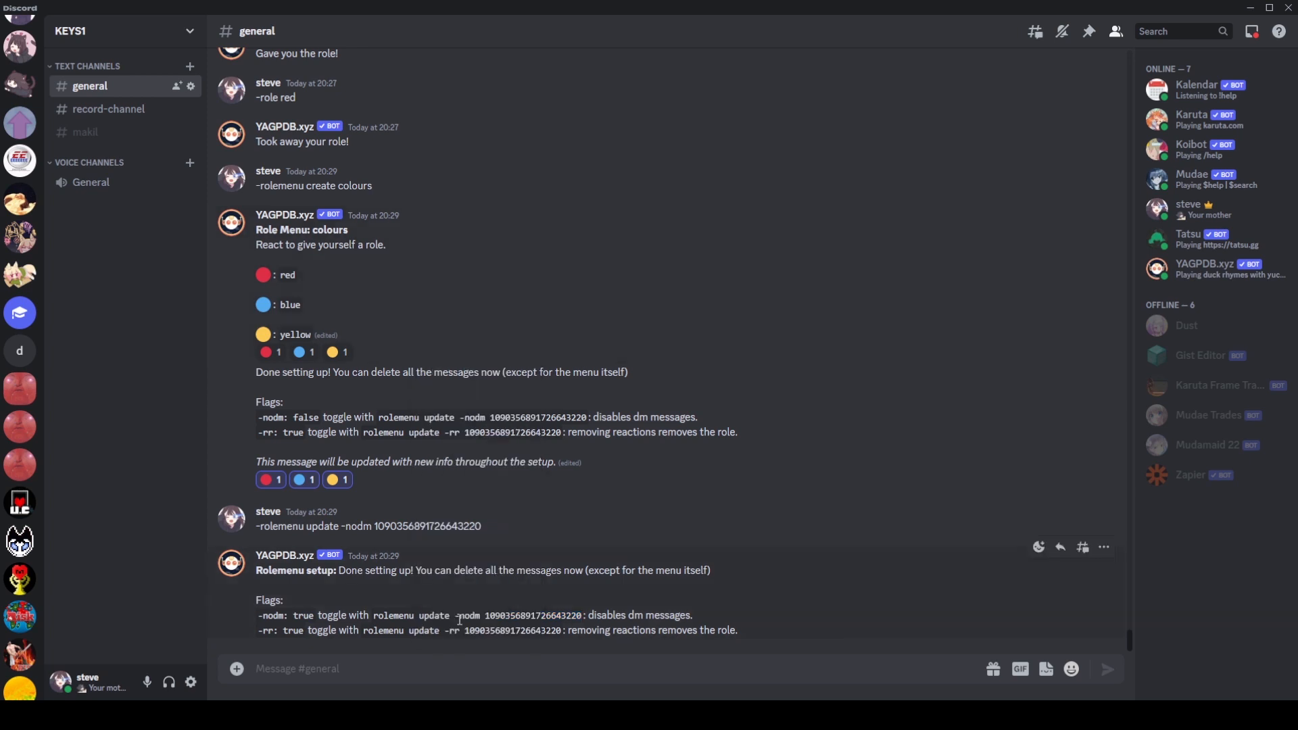
key("ctrl+v")
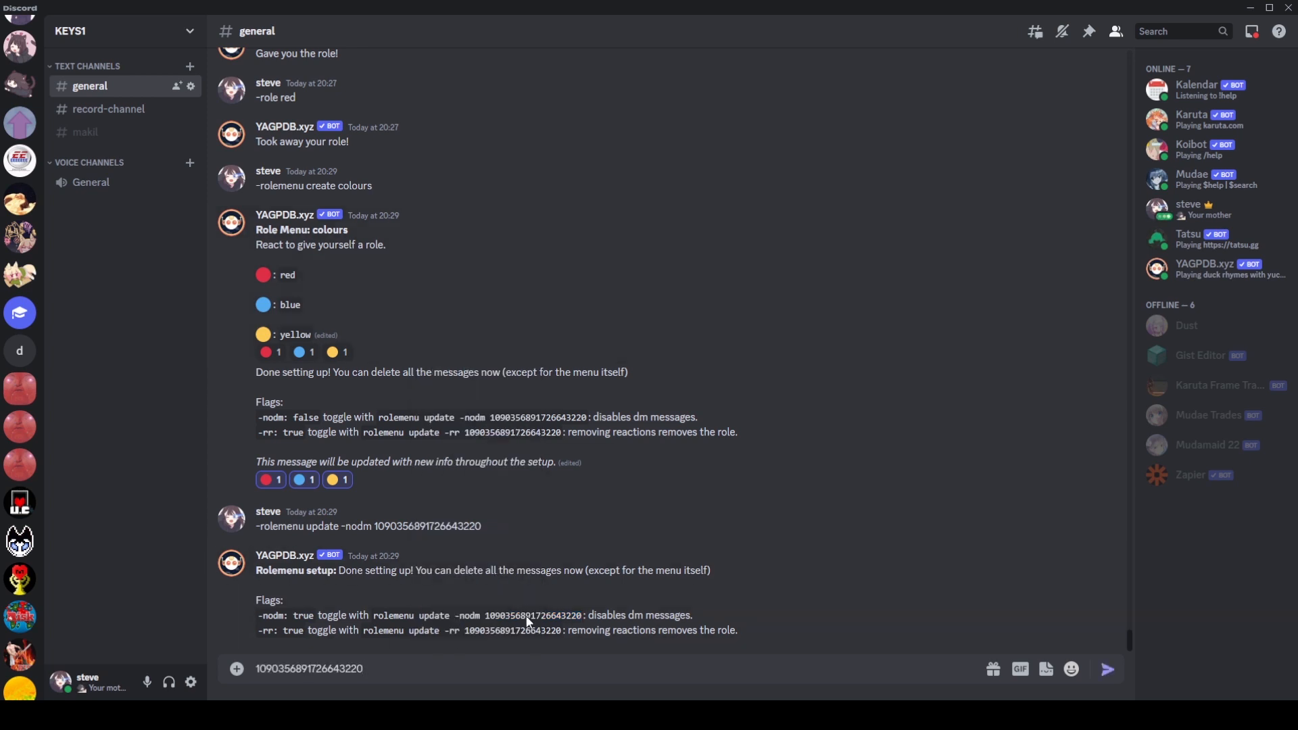
key("ctrl+a")
key("BackSpace")
right_click(389, 312)
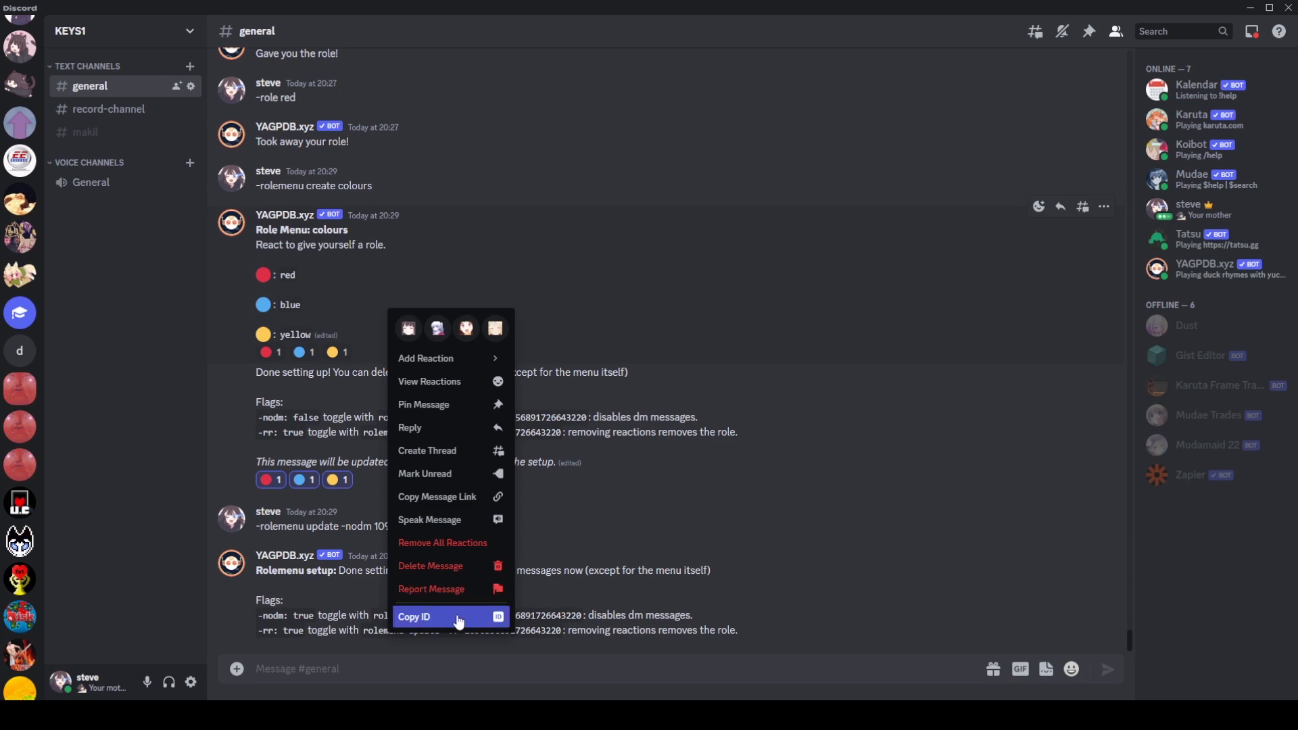
key("Escape")
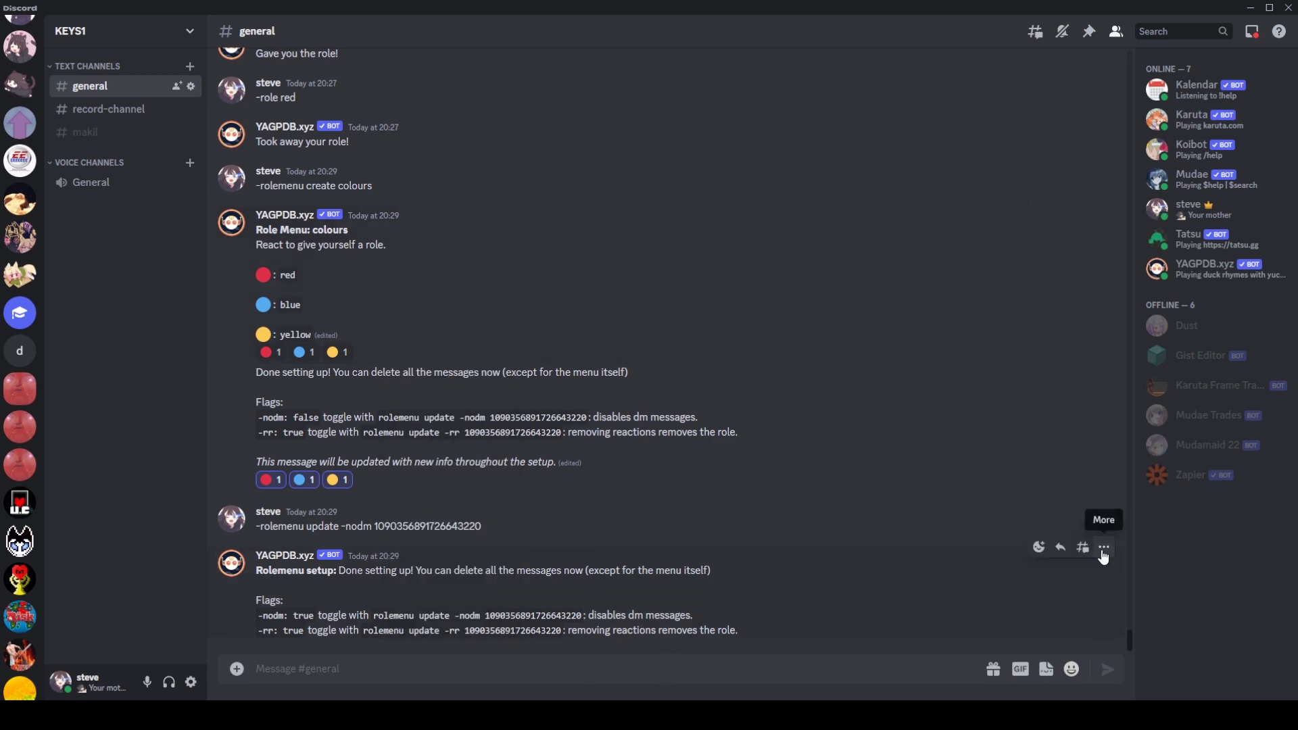
Delete the bot's -nodm update reply, the "-rolemenu update" command message and the original role menu setup message
left_click(1105, 546)
left_click(1040, 628)
key("Return")
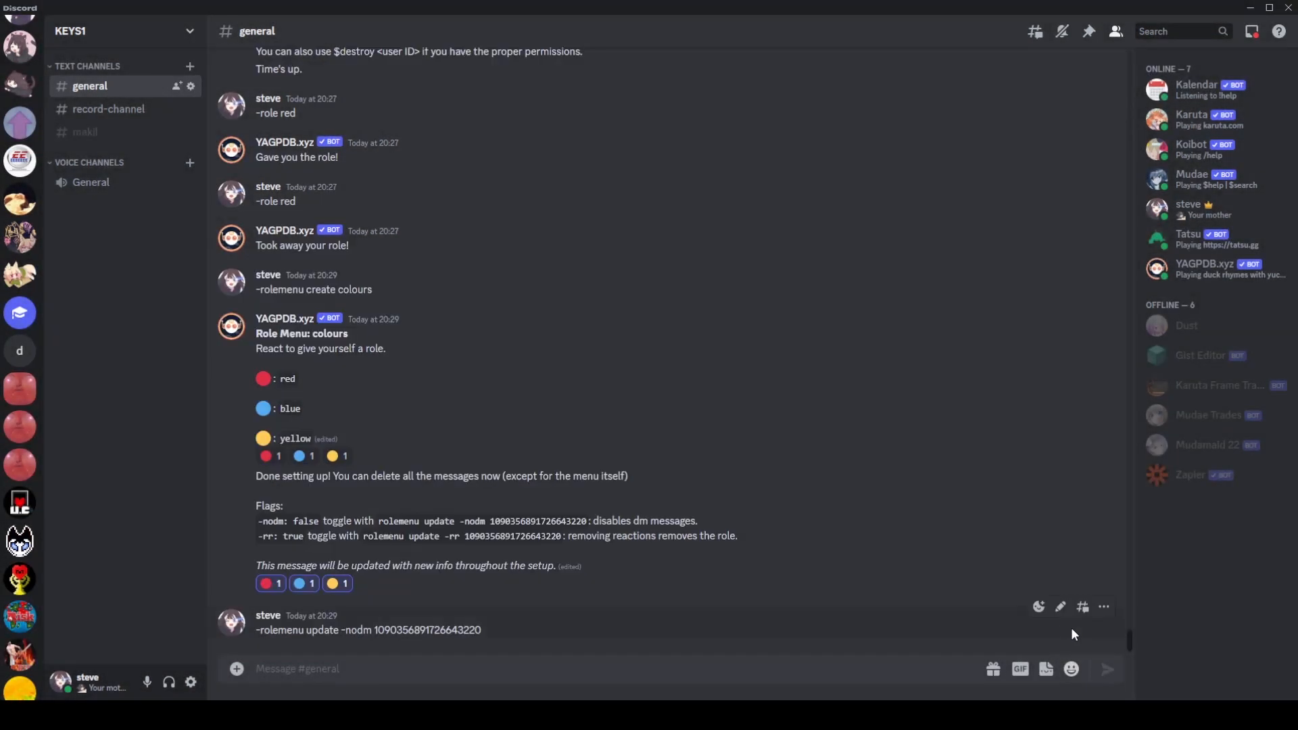
left_click(1104, 607)
left_click(1065, 648)
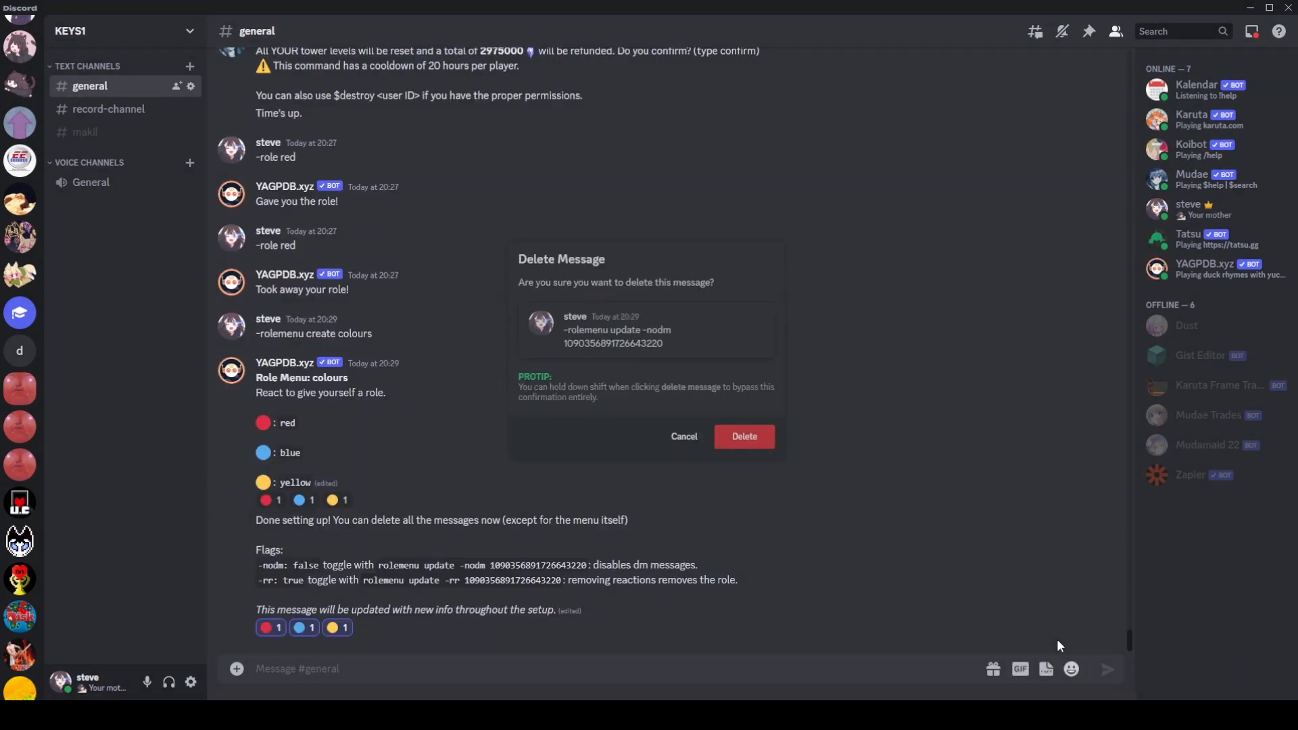
key("Return")
left_click(1104, 506)
left_click(1041, 623)
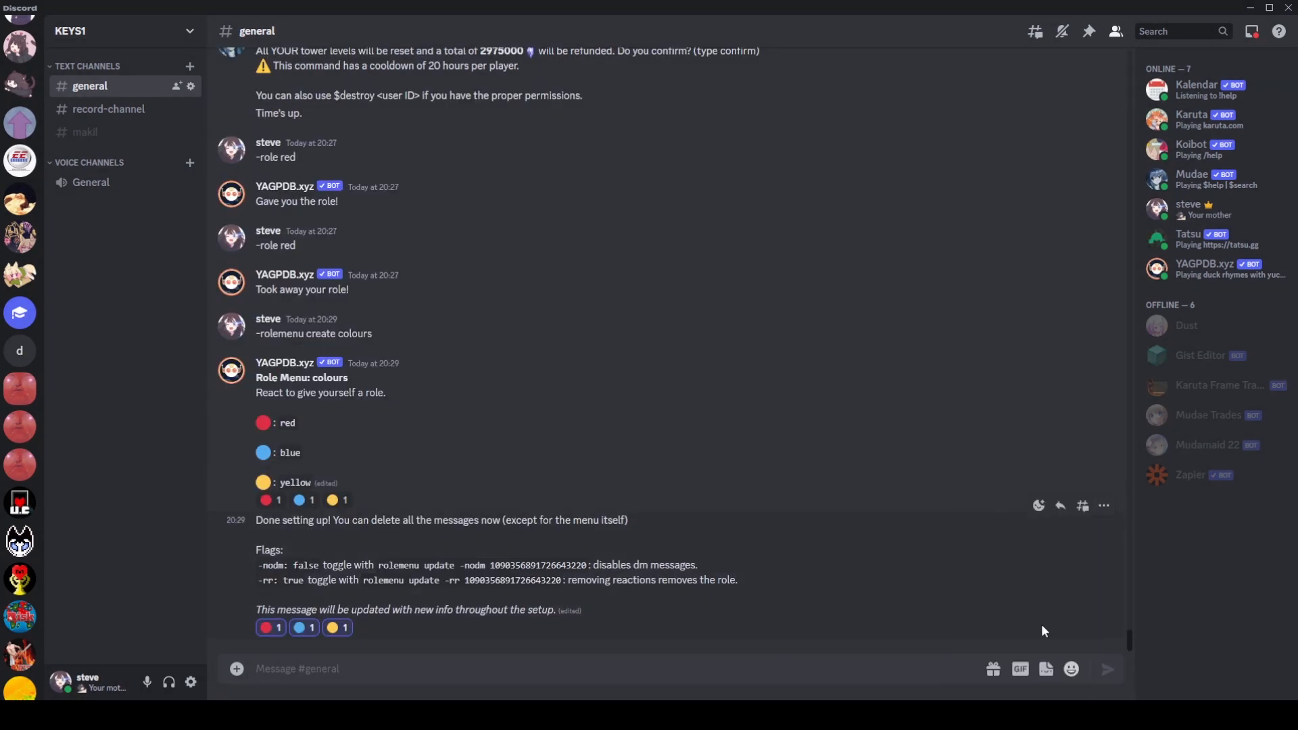
key("Return")
Delete the "-rolemenu create colours" message and the bot's "Took away your role!" reply above the role menu
left_click(1104, 436)
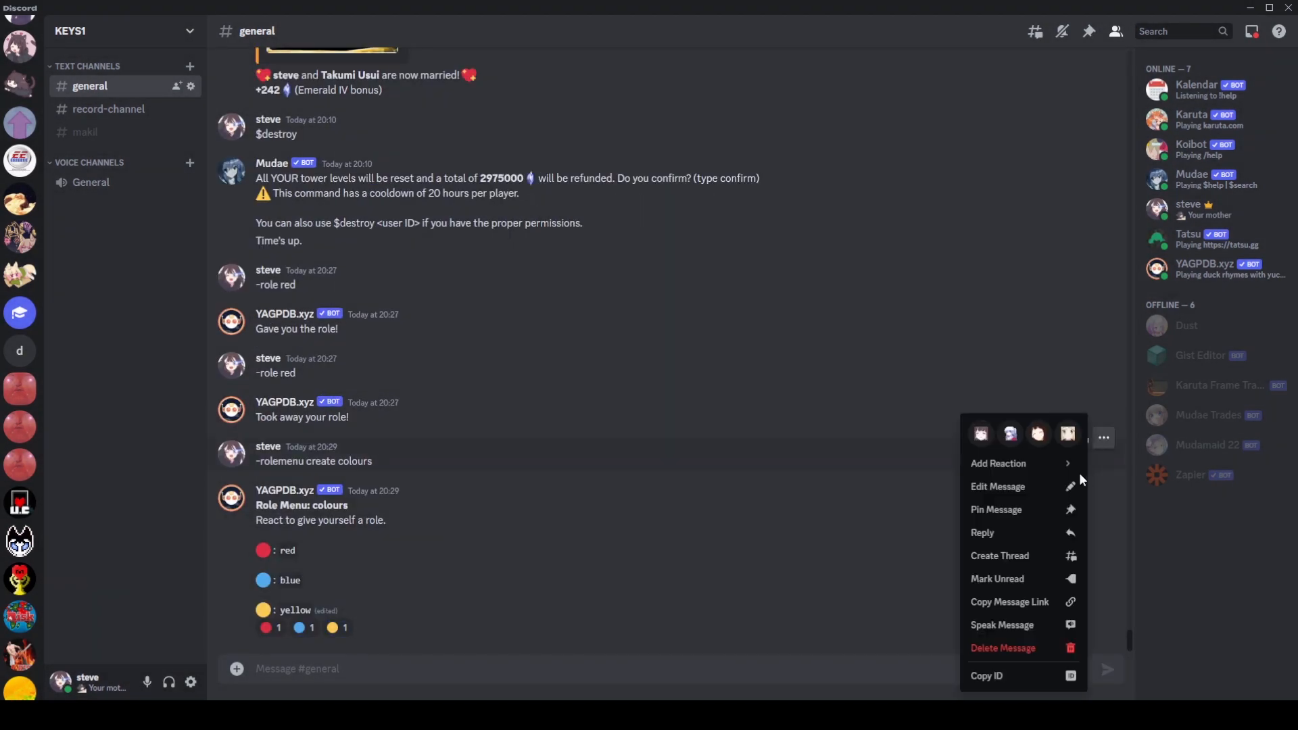
left_click(1021, 644)
key("Return")
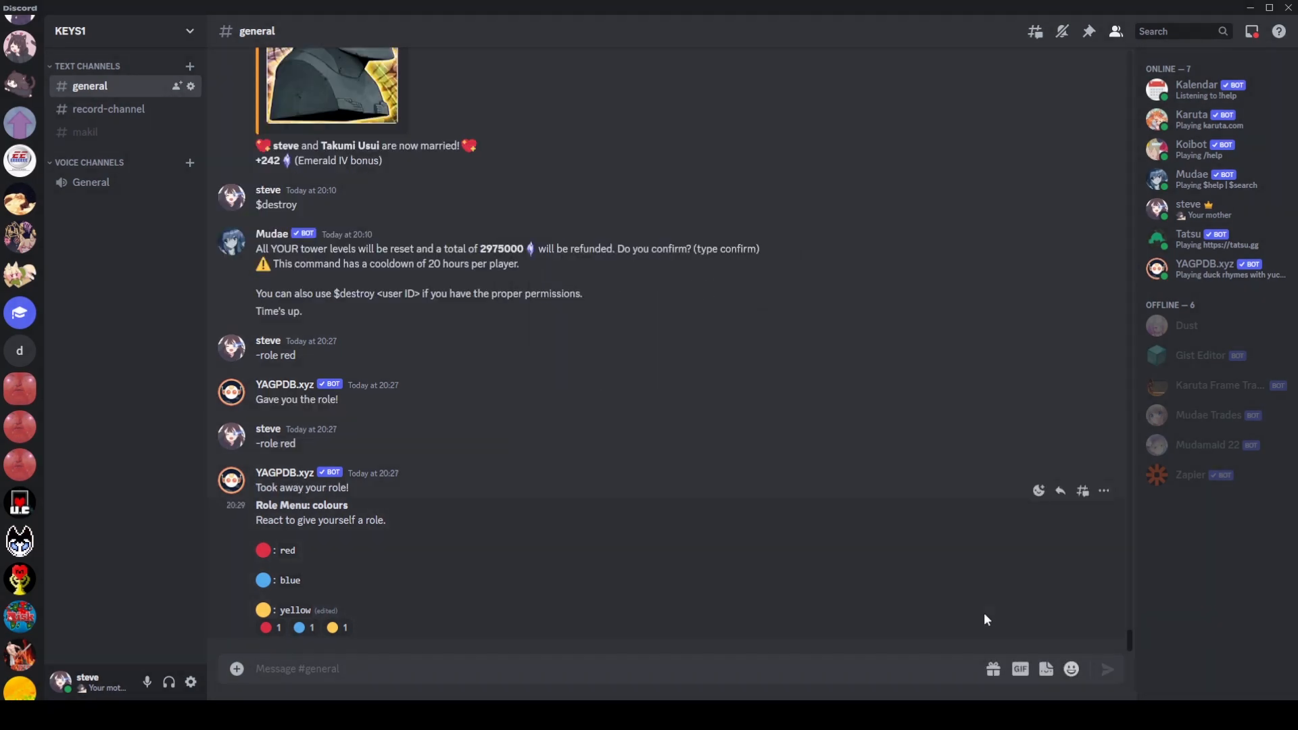
left_click(1104, 465)
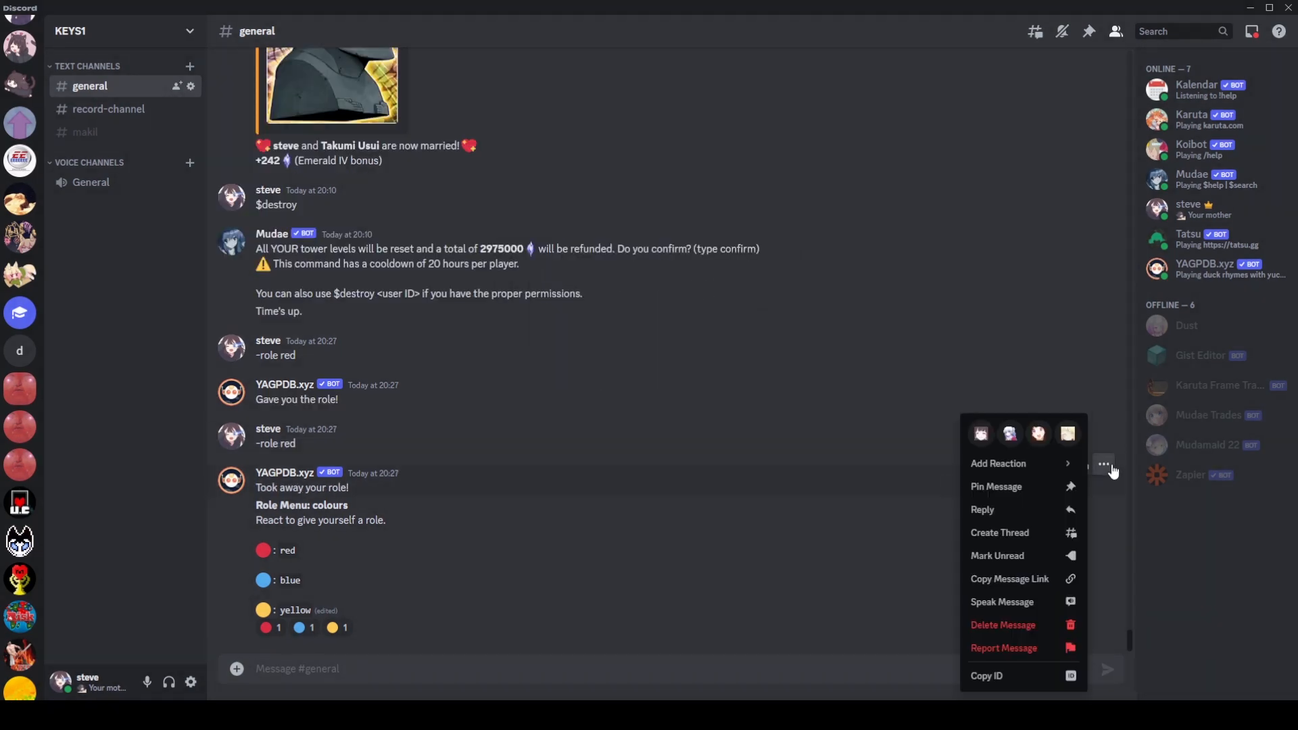
left_click(1013, 620)
key("Return")
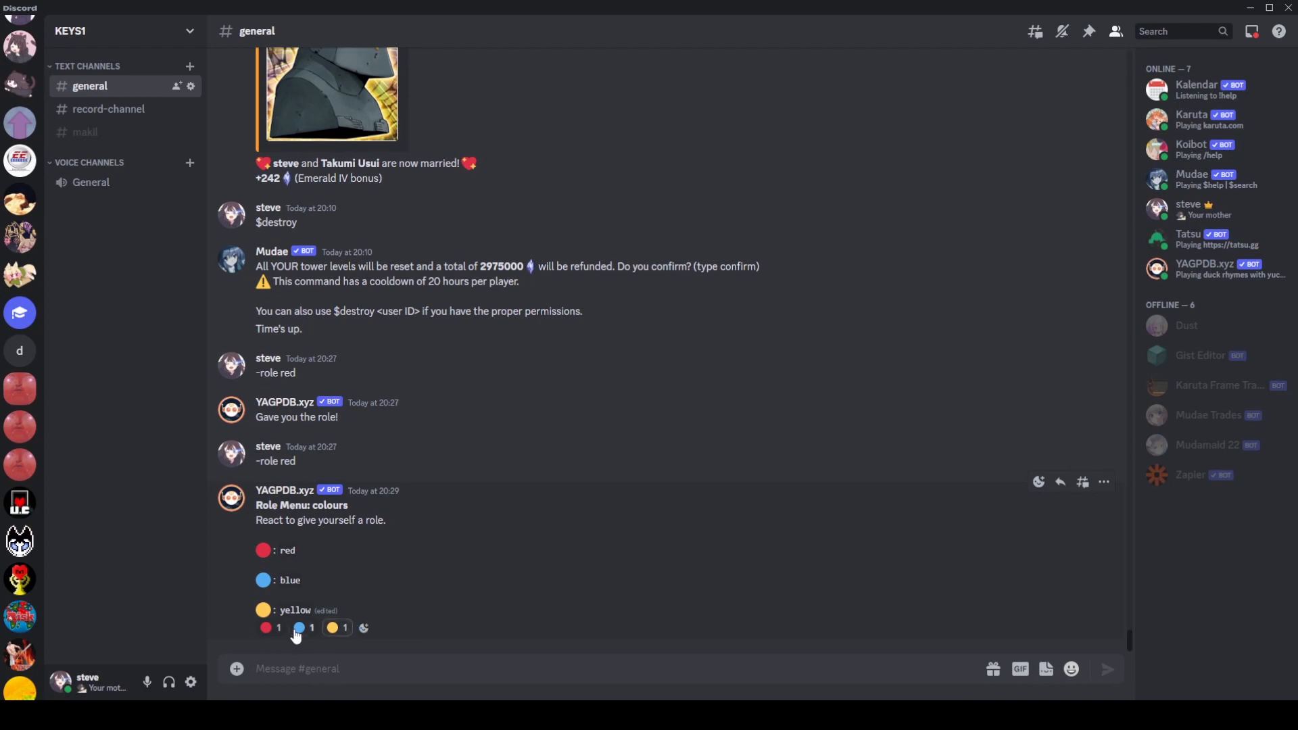
Test the colours role menu by adding and removing the red reaction and the blue reaction
left_click(270, 627)
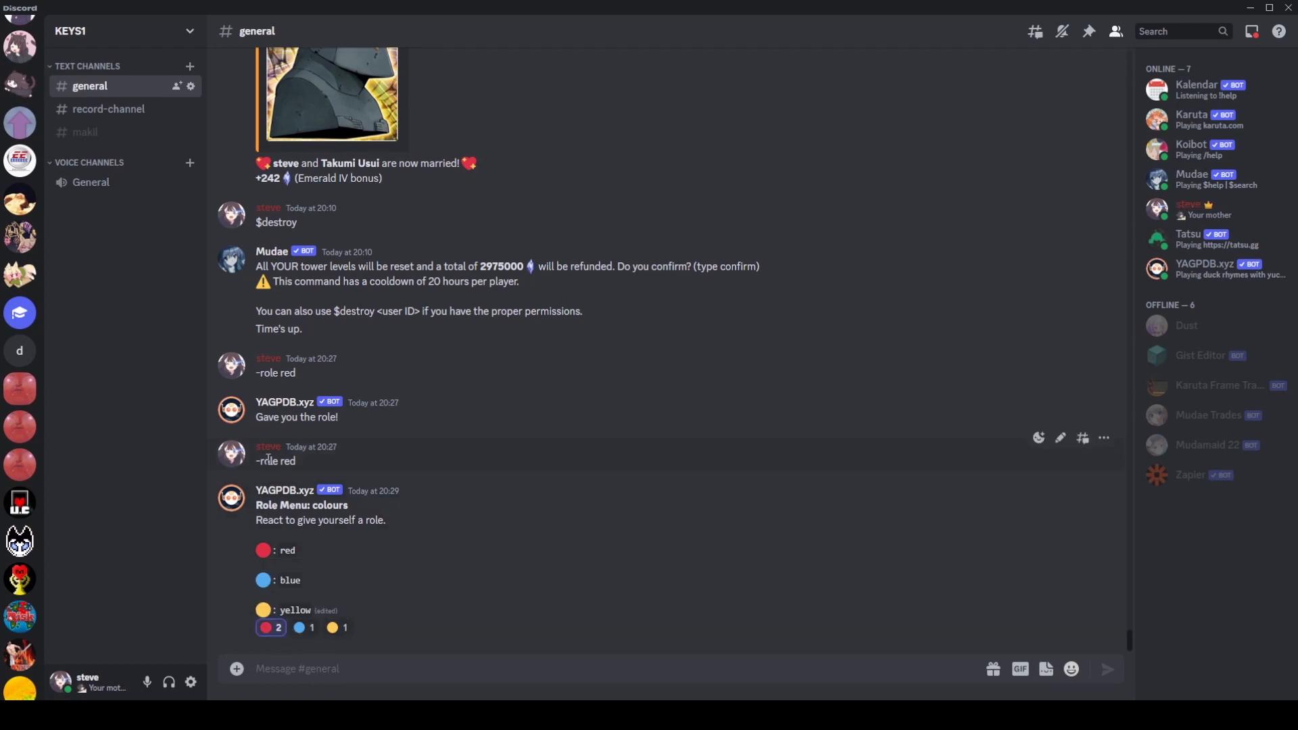
left_click(270, 627)
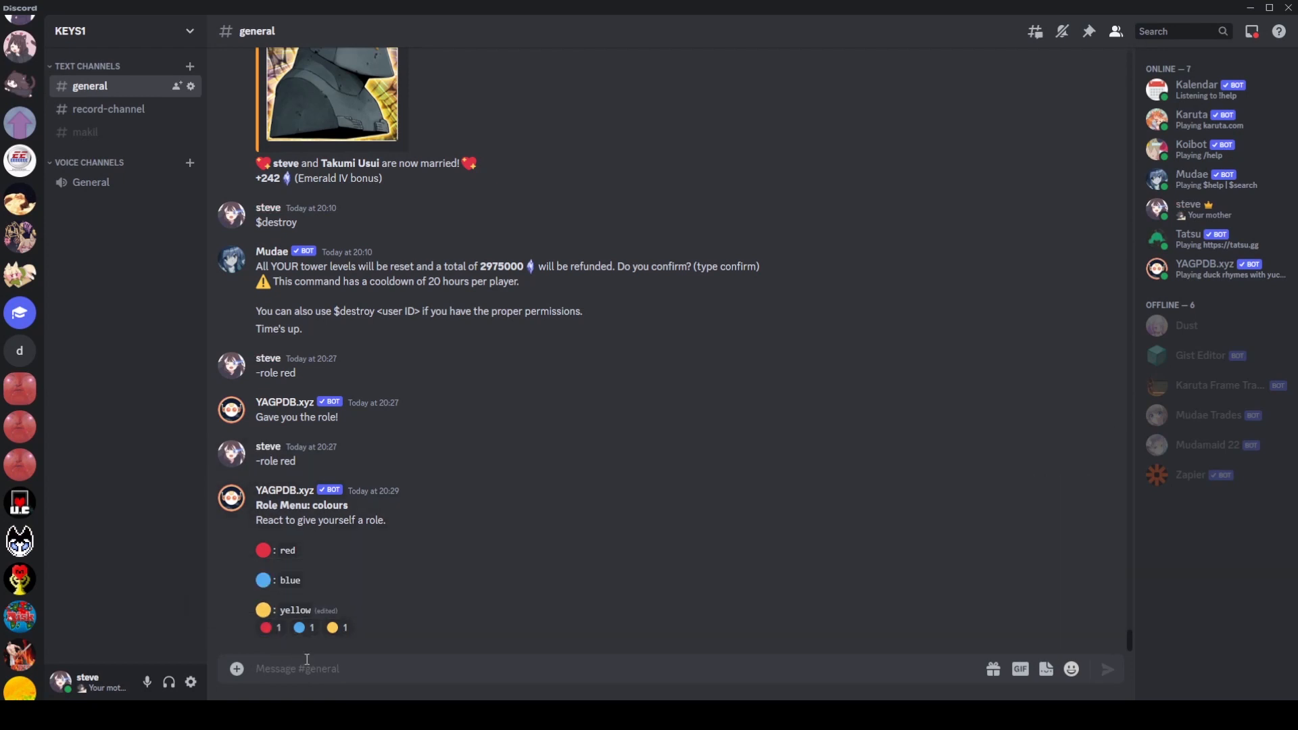
left_click(304, 629)
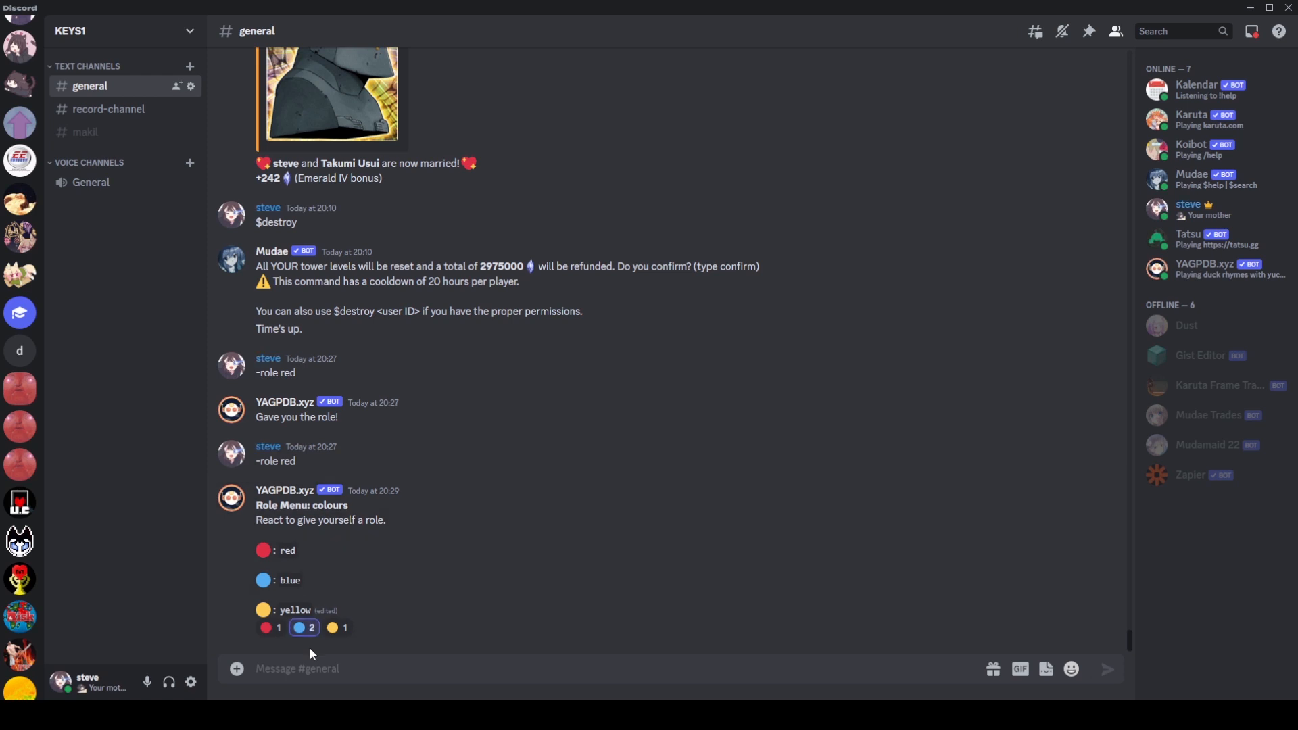
left_click(302, 627)
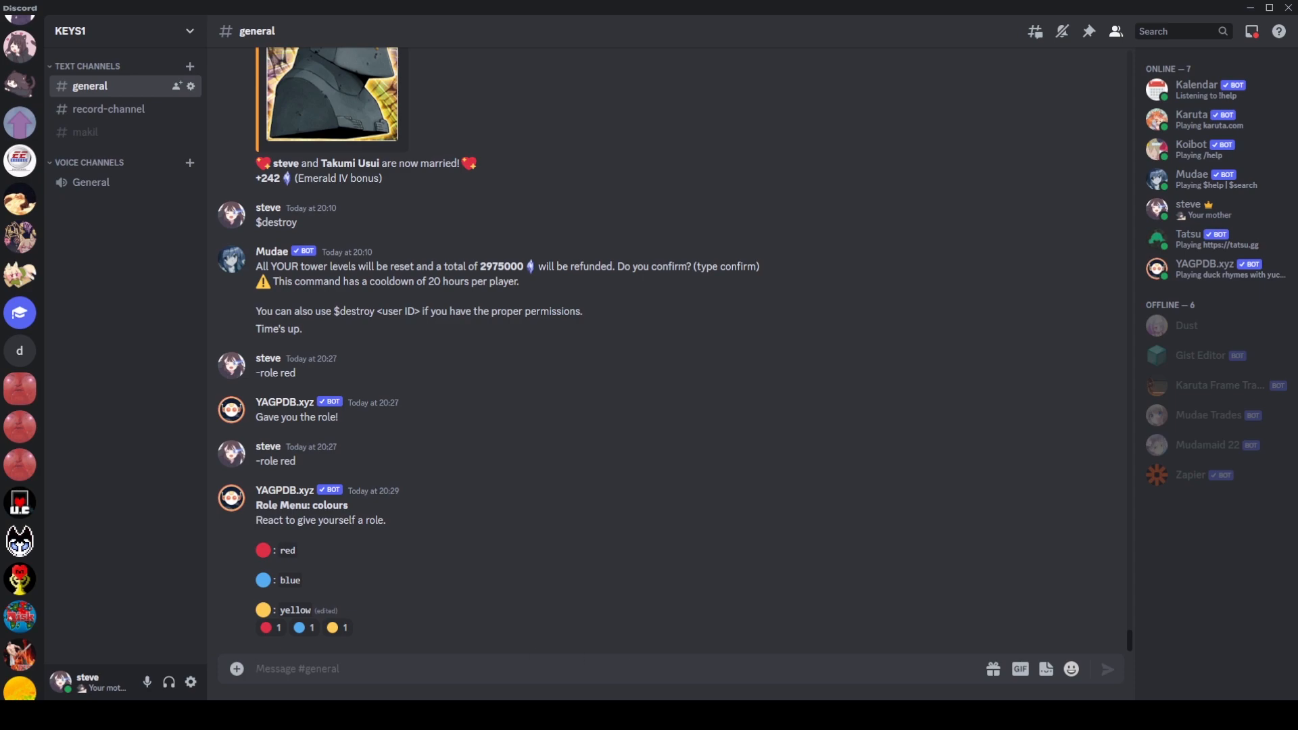
Switch to the YAGPDB documentation and look up the -m flag in the Custom message section for role menus
key("alt+Tab")
scroll(931, 510, "down", 10)
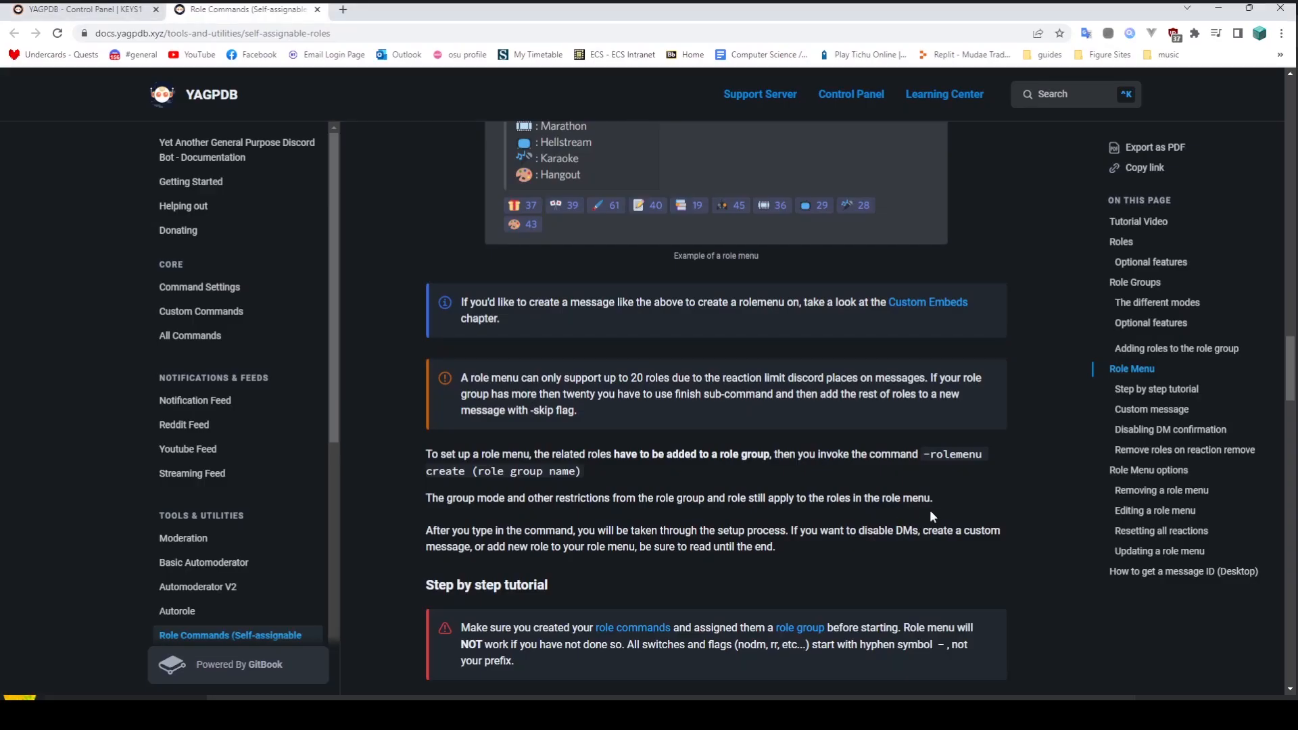
left_click_drag(617, 388, 625, 388)
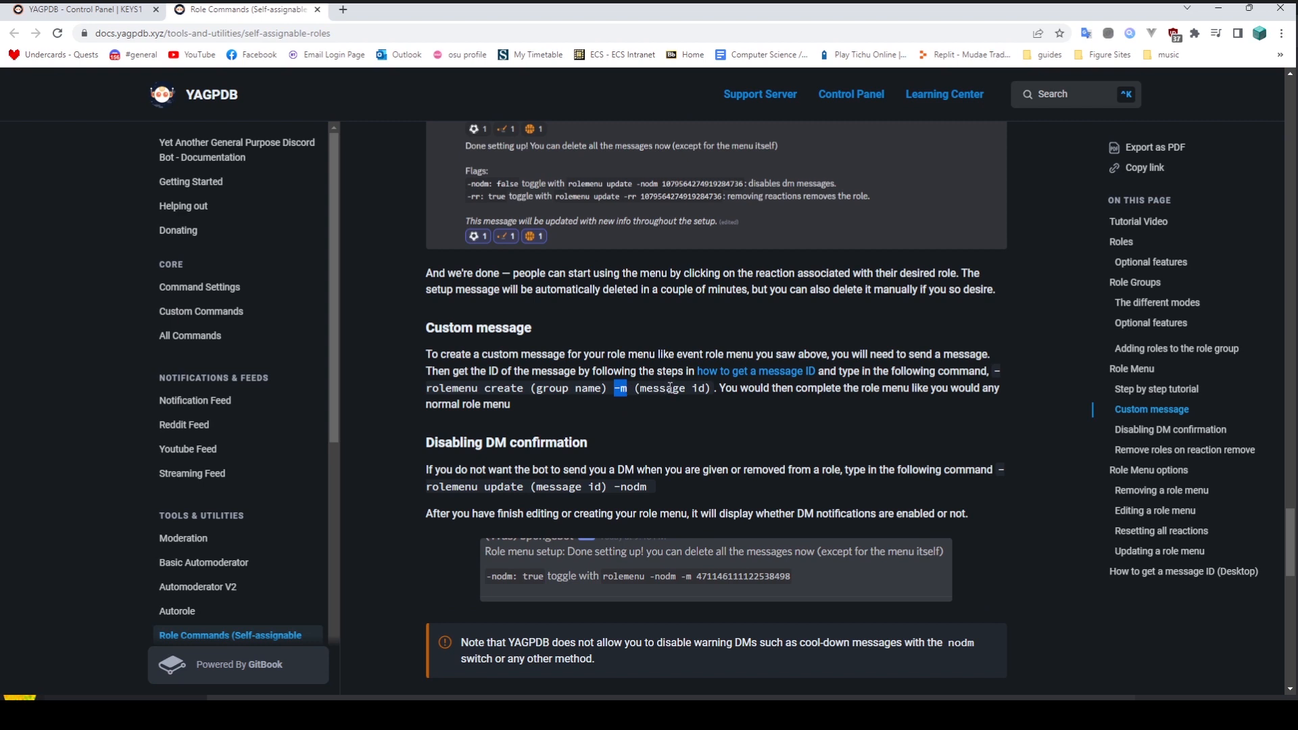
Switch back to Discord and post the message "React to get role!" in the general channel
key("alt+Tab")
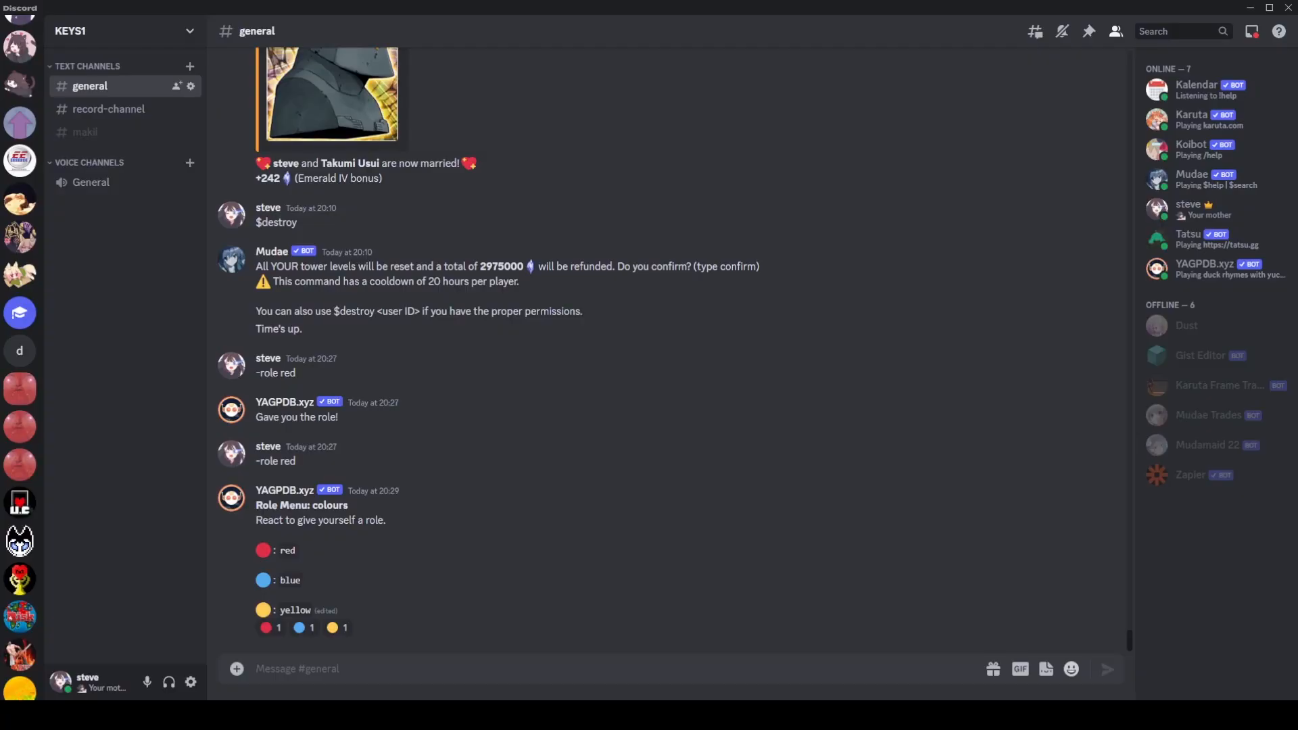
type("React to get role!")
key("Return")
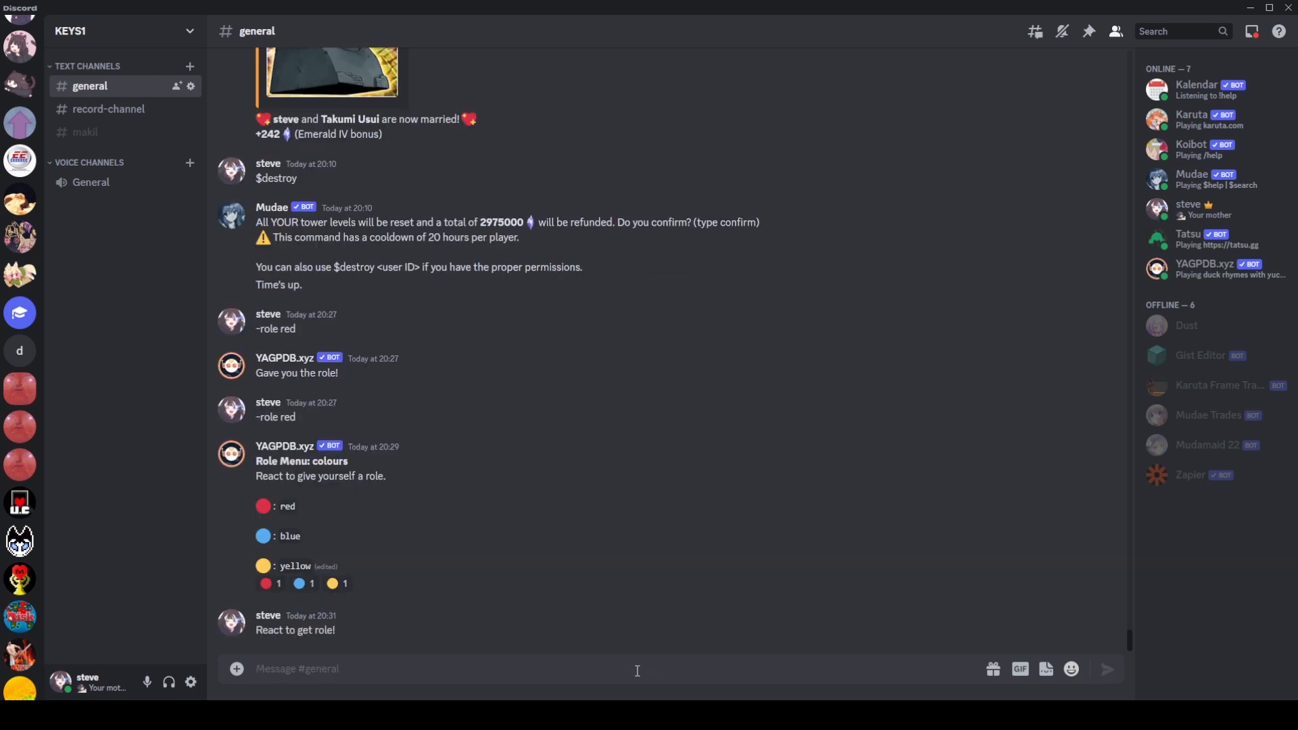
Send "-rolemenu create colours -m" followed by the copied ID of the "React to get role!" message
type("-rolemenu creat")
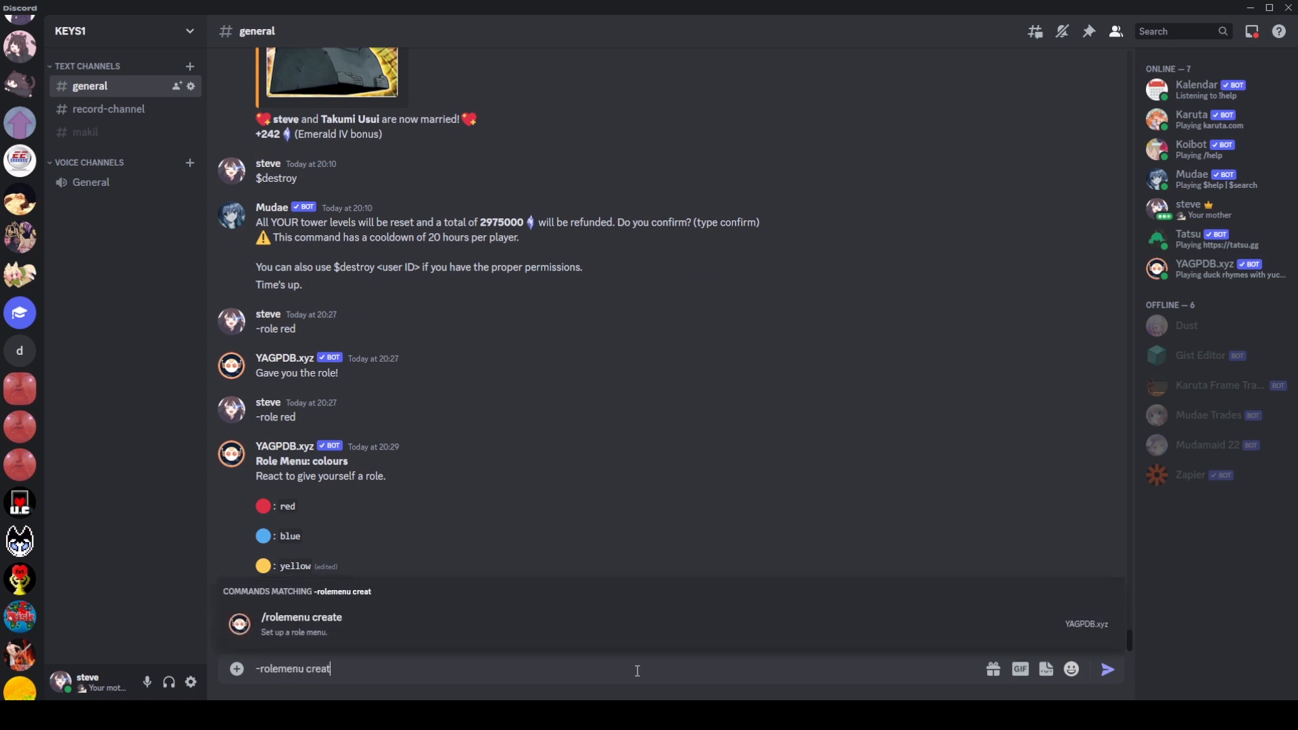
type("e colou")
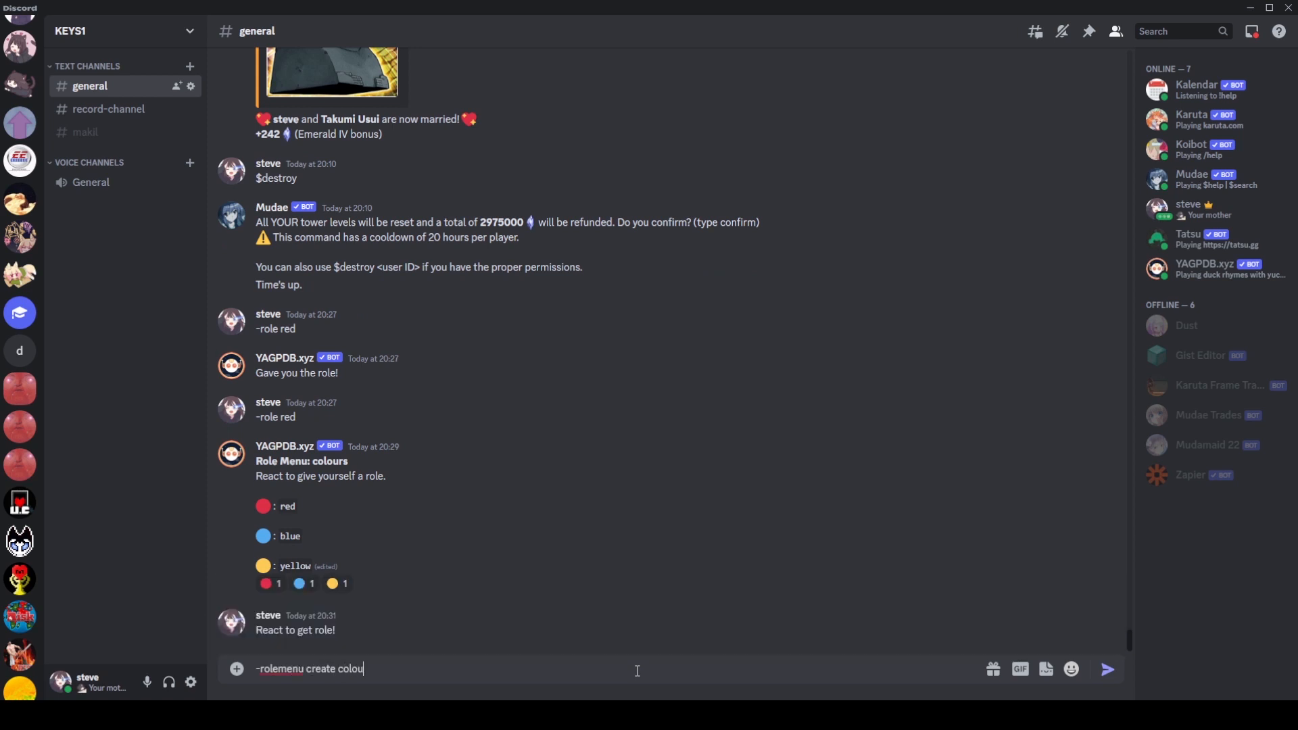
type("rs -m")
right_click(413, 622)
left_click(438, 677)
key("ctrl+v")
key("Return")
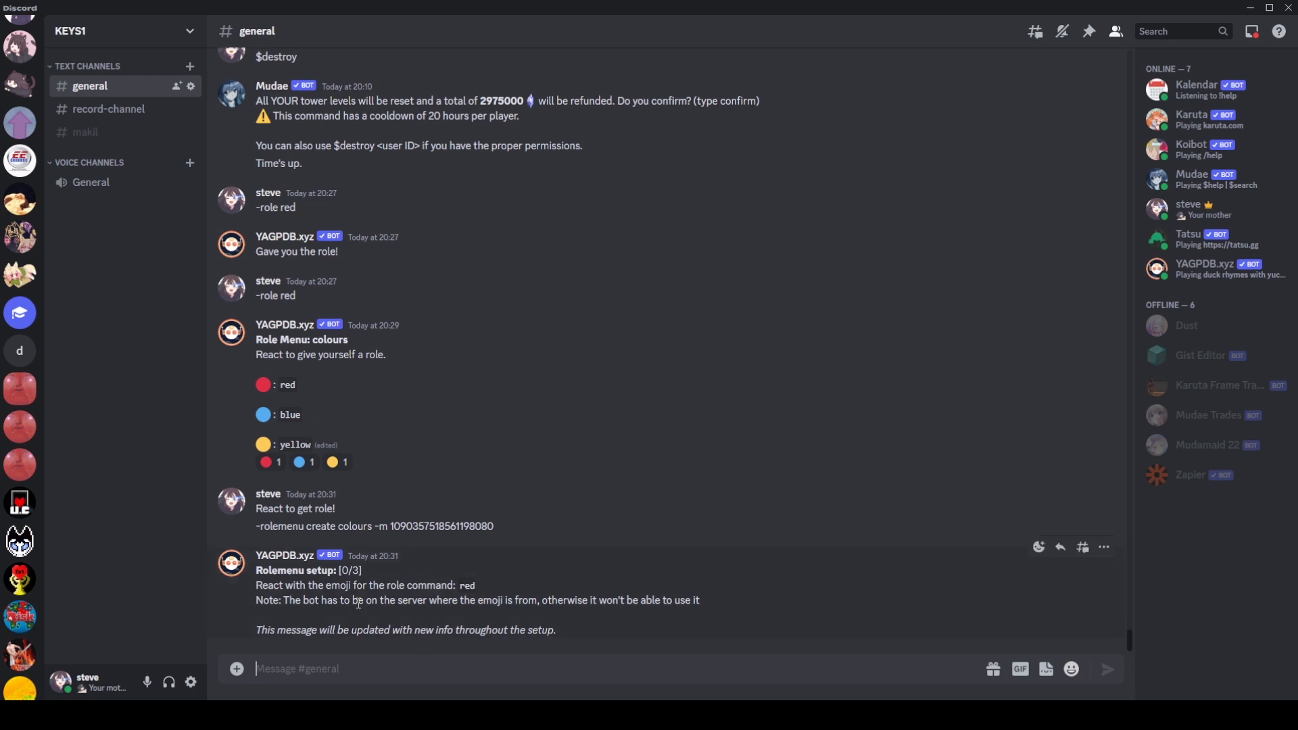
React to the role menu setup message with the red, blue and yellow circle emojis for the red, blue and yellow roles
left_click(1034, 549)
type("circle")
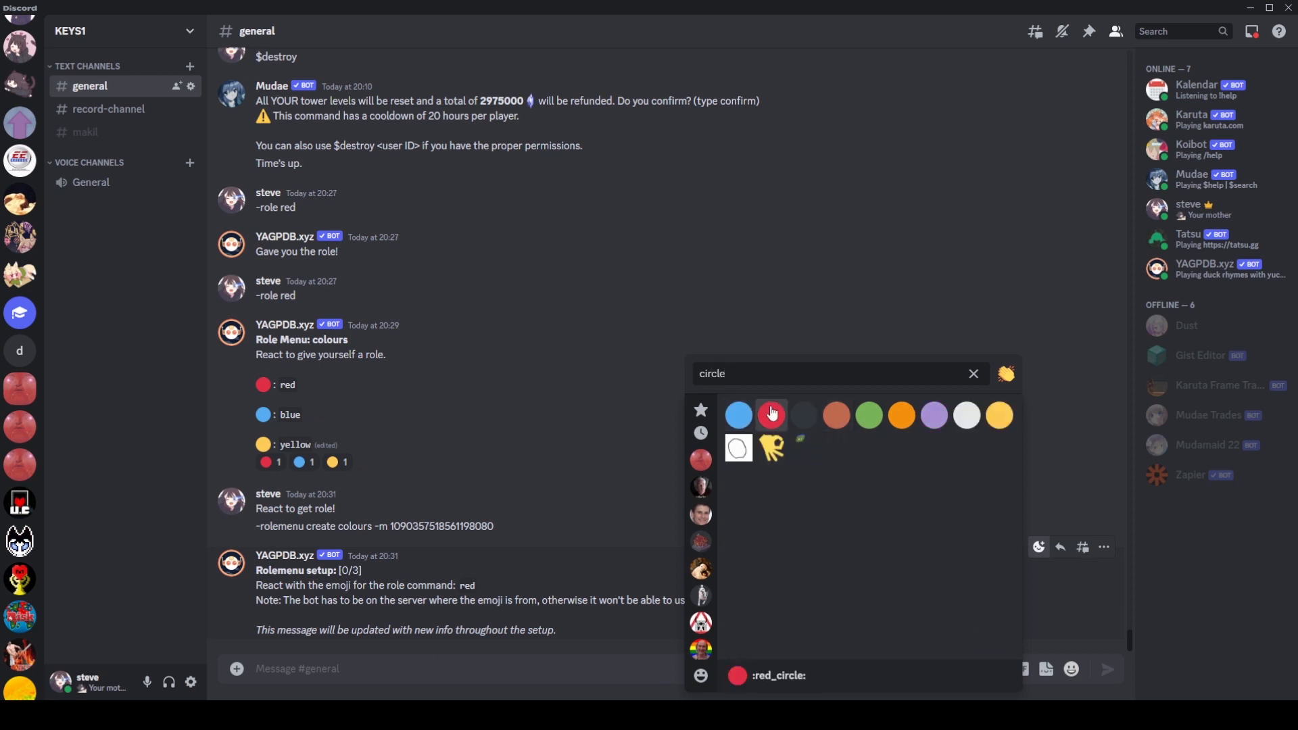
left_click(772, 415, "shift")
left_click(772, 414, "shift")
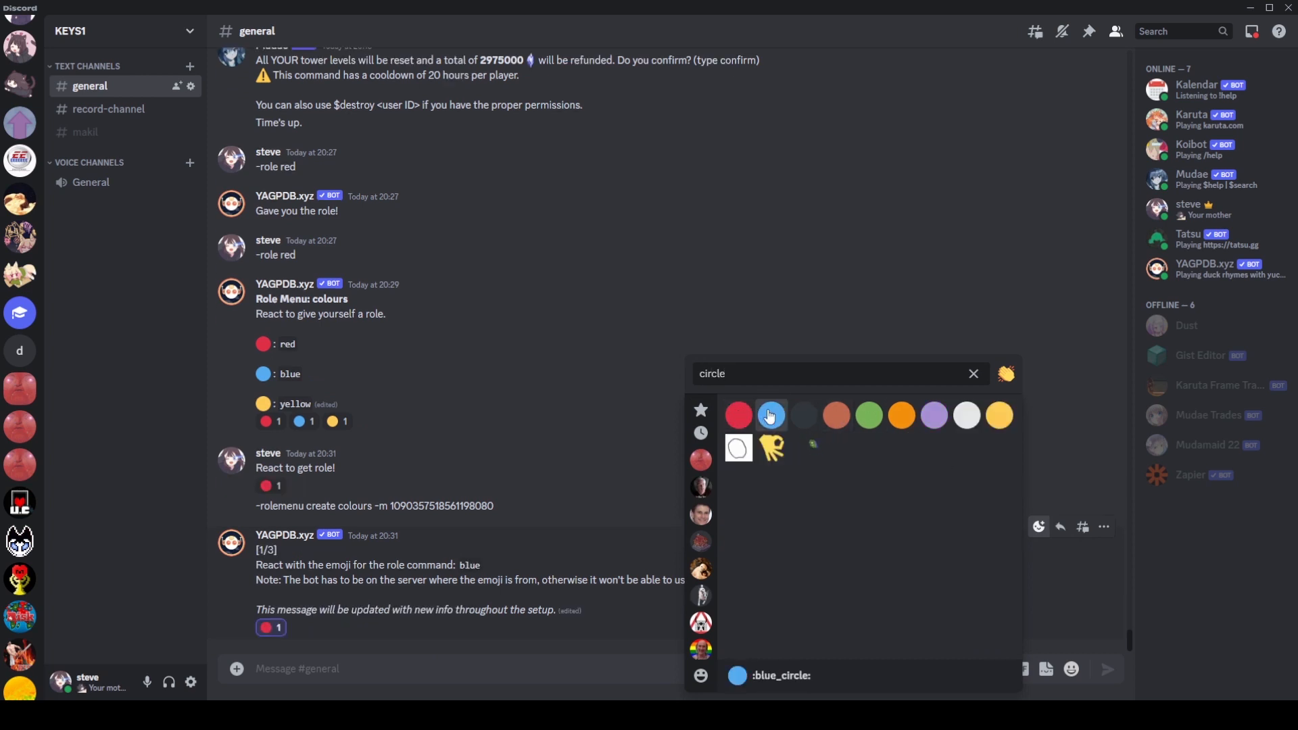
left_click(999, 415, "shift")
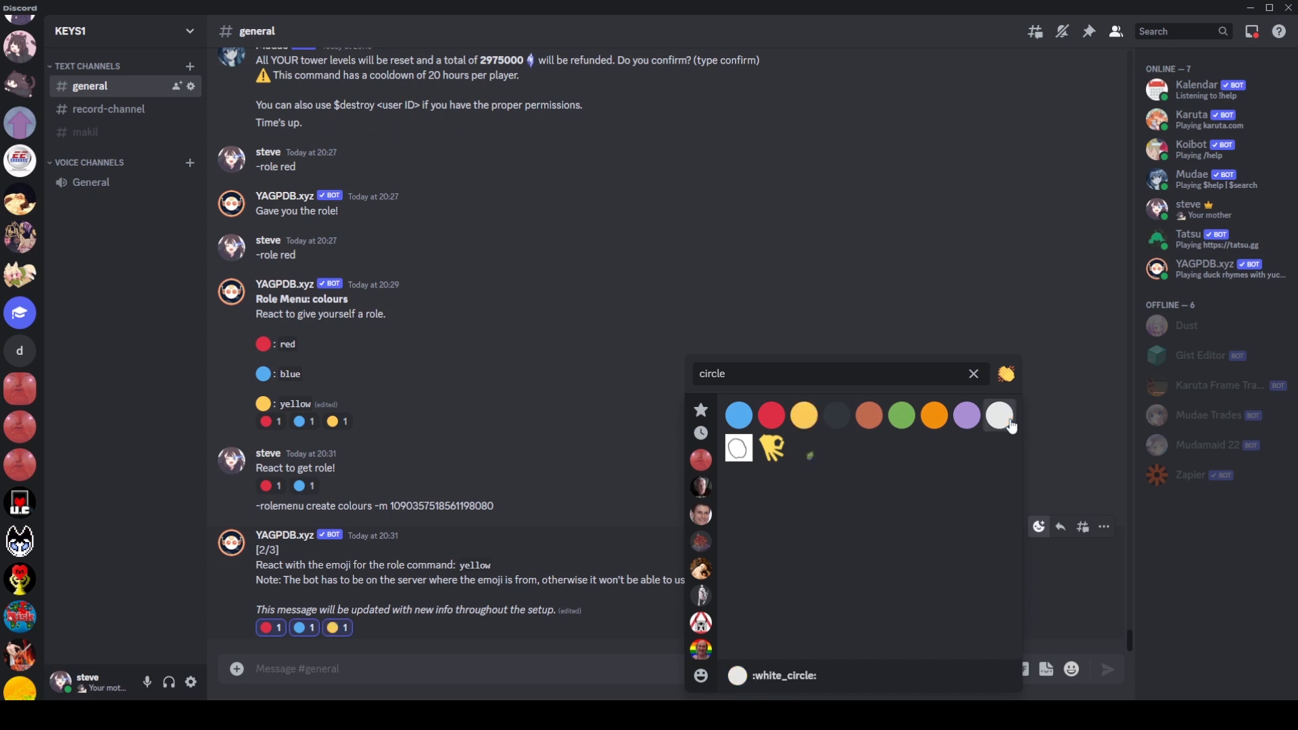
left_click(435, 665)
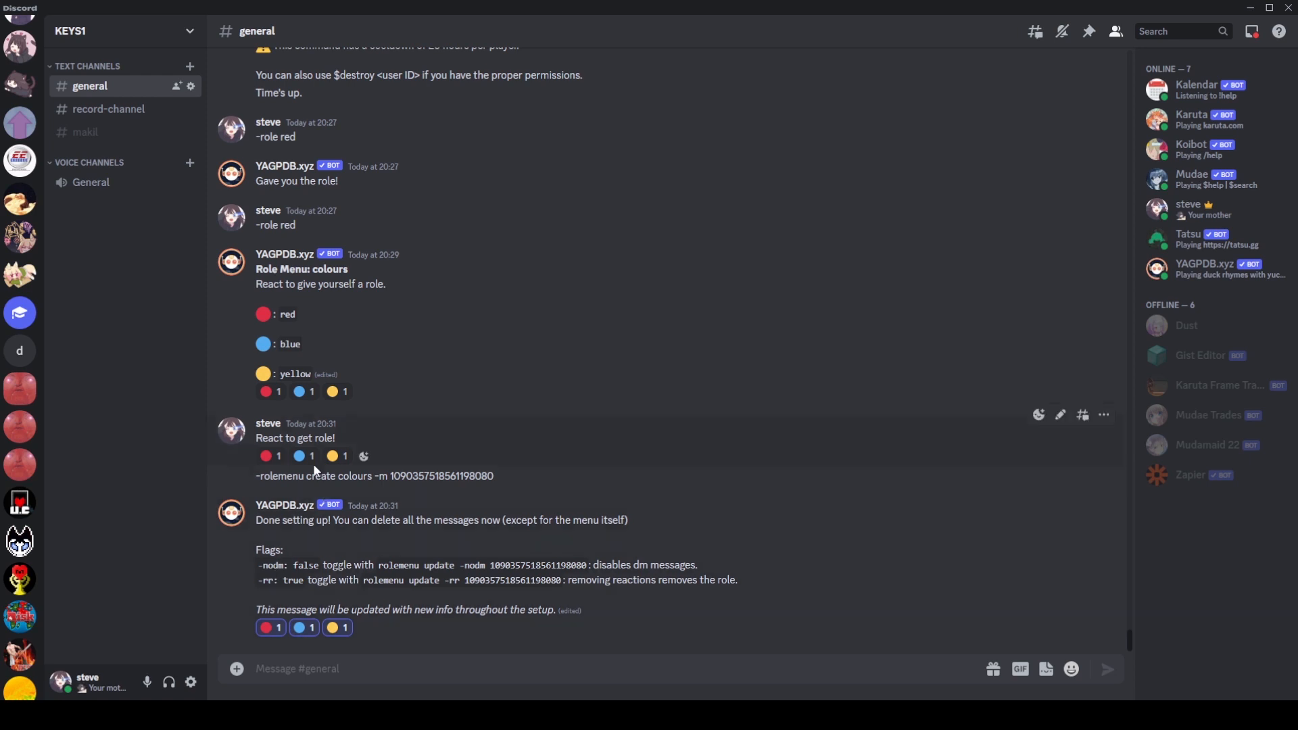
Copy the -nodm toggle command from the setup message and send it with a leading hyphen to disable the menu's DMs
left_click_drag(397, 565, 502, 560)
key("ctrl+c")
type("-")
key("ctrl+v")
key("Return")
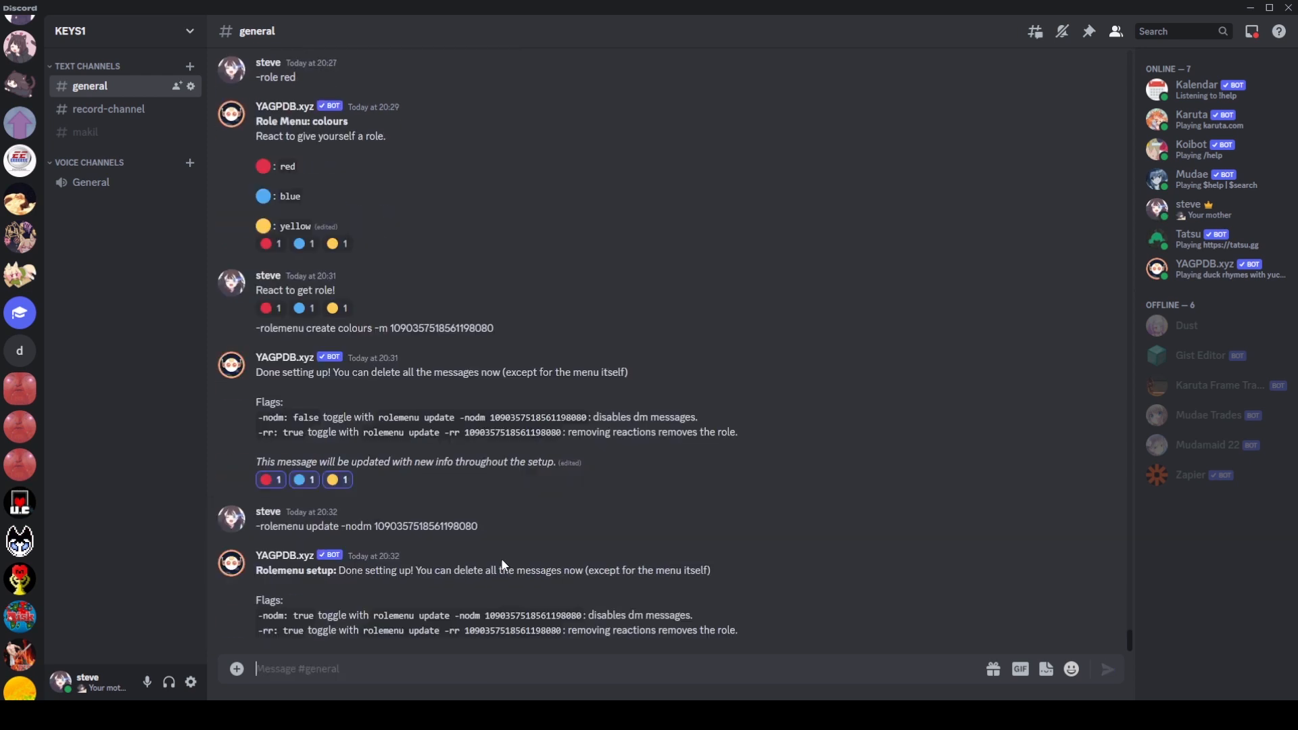
Test the custom role menu by toggling the red and yellow reactions under "React to get role!"
left_click(267, 313)
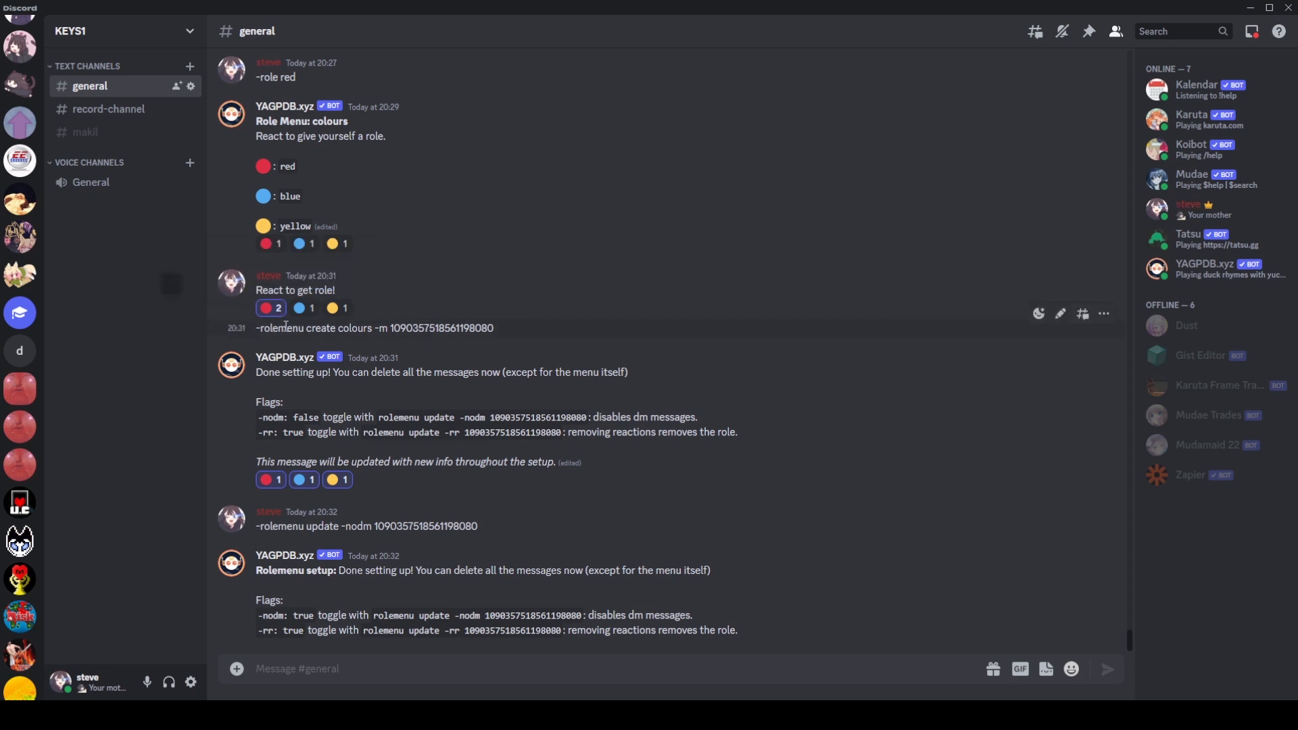
left_click(338, 308)
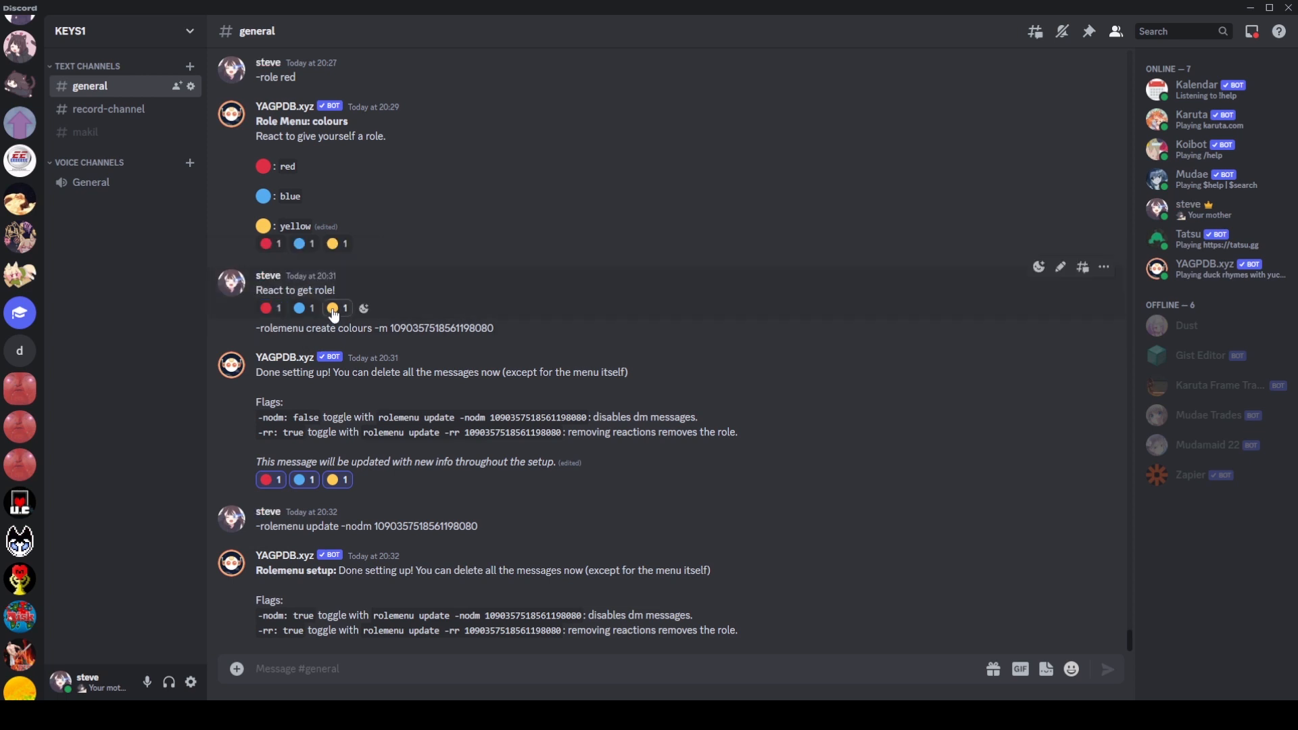
left_click(336, 308)
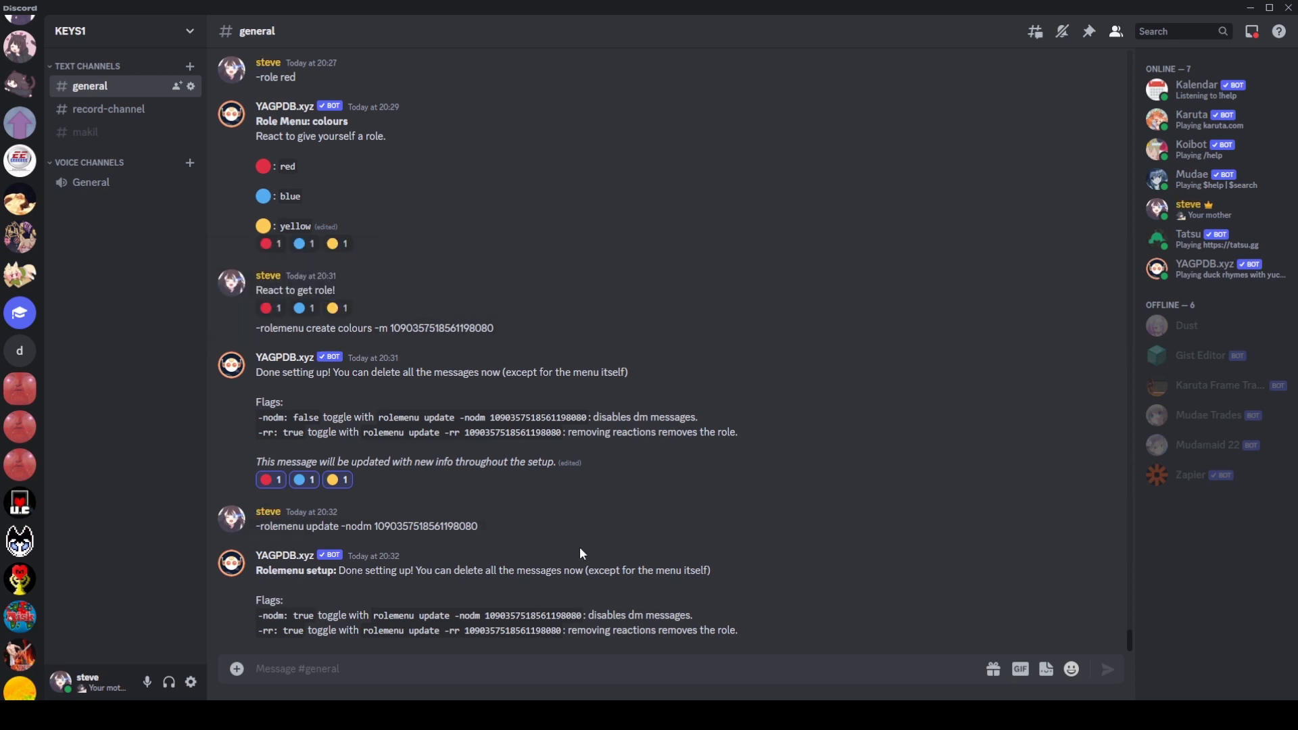
Delete the bot's -nodm update reply and the "-rolemenu update -nodm" command message
left_click(1110, 554)
left_click(1044, 621)
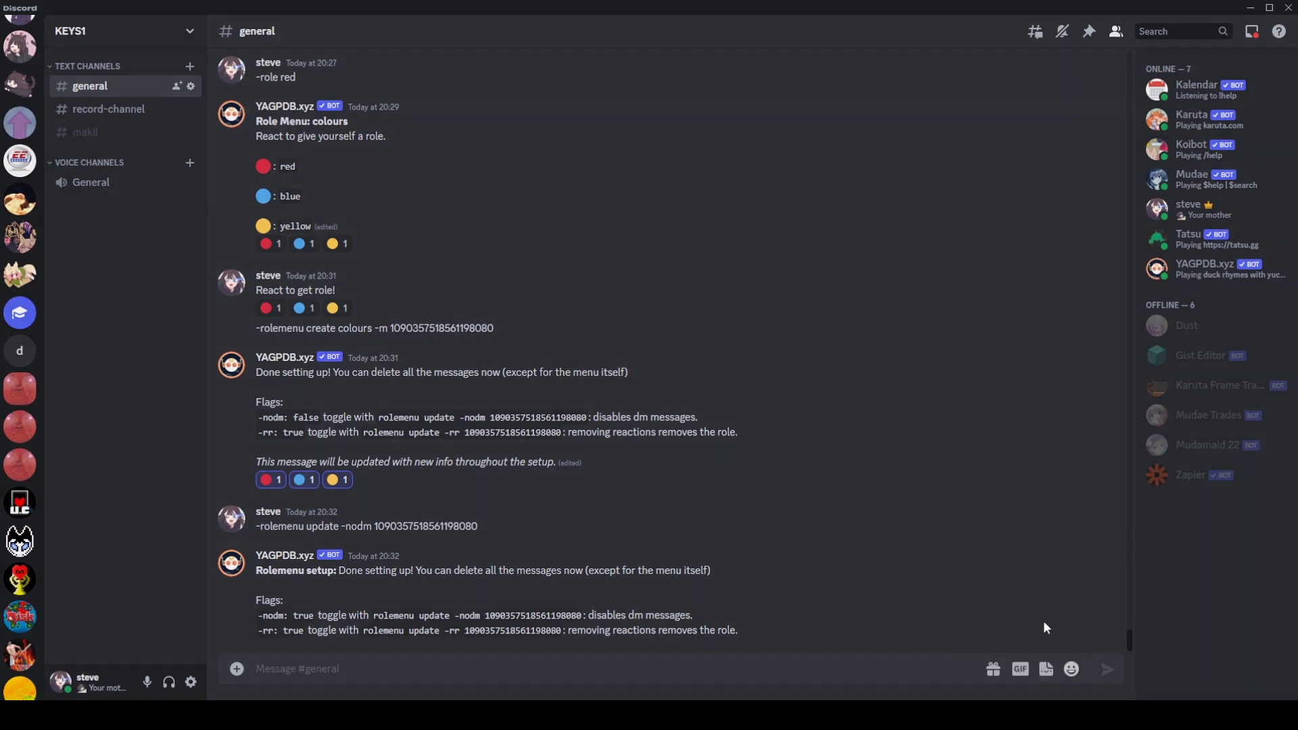
key("Return")
left_click(1103, 607)
left_click(1065, 641)
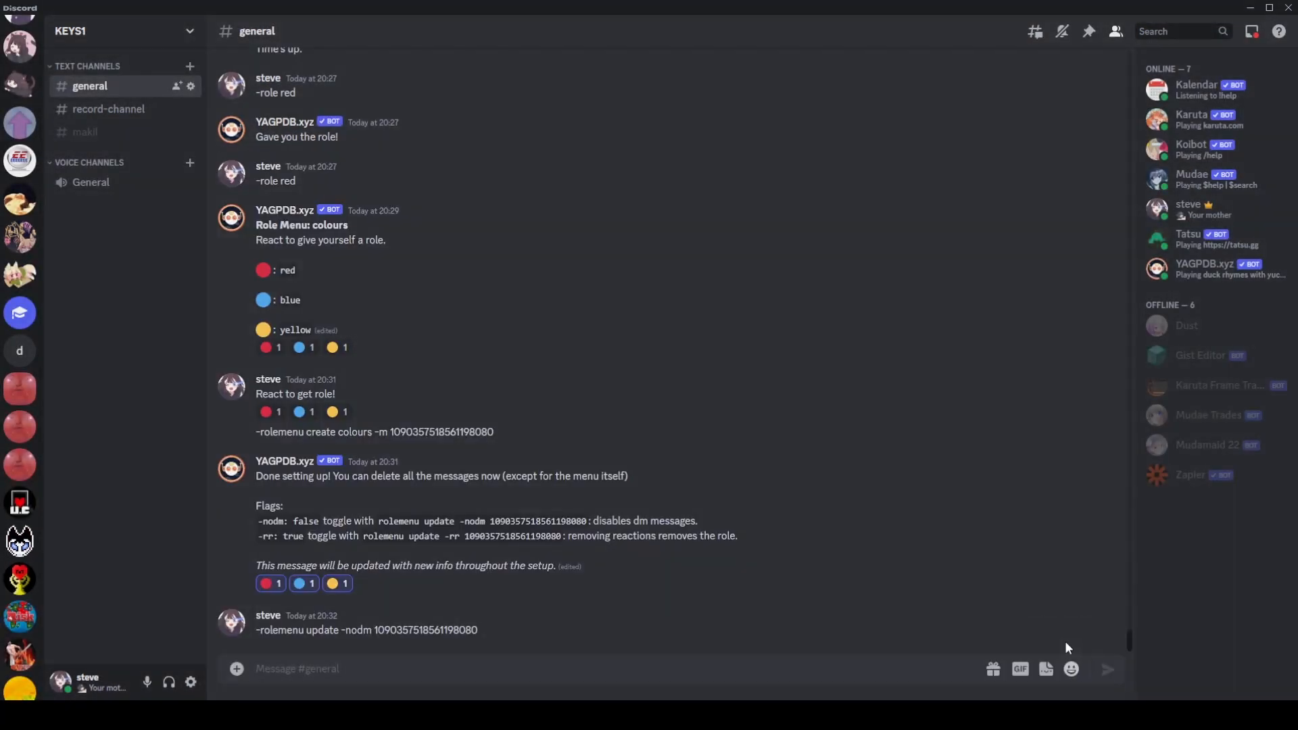
Delete the bot's "Done setting up!" message and the "-rolemenu create colours -m" command message
left_click(1104, 497)
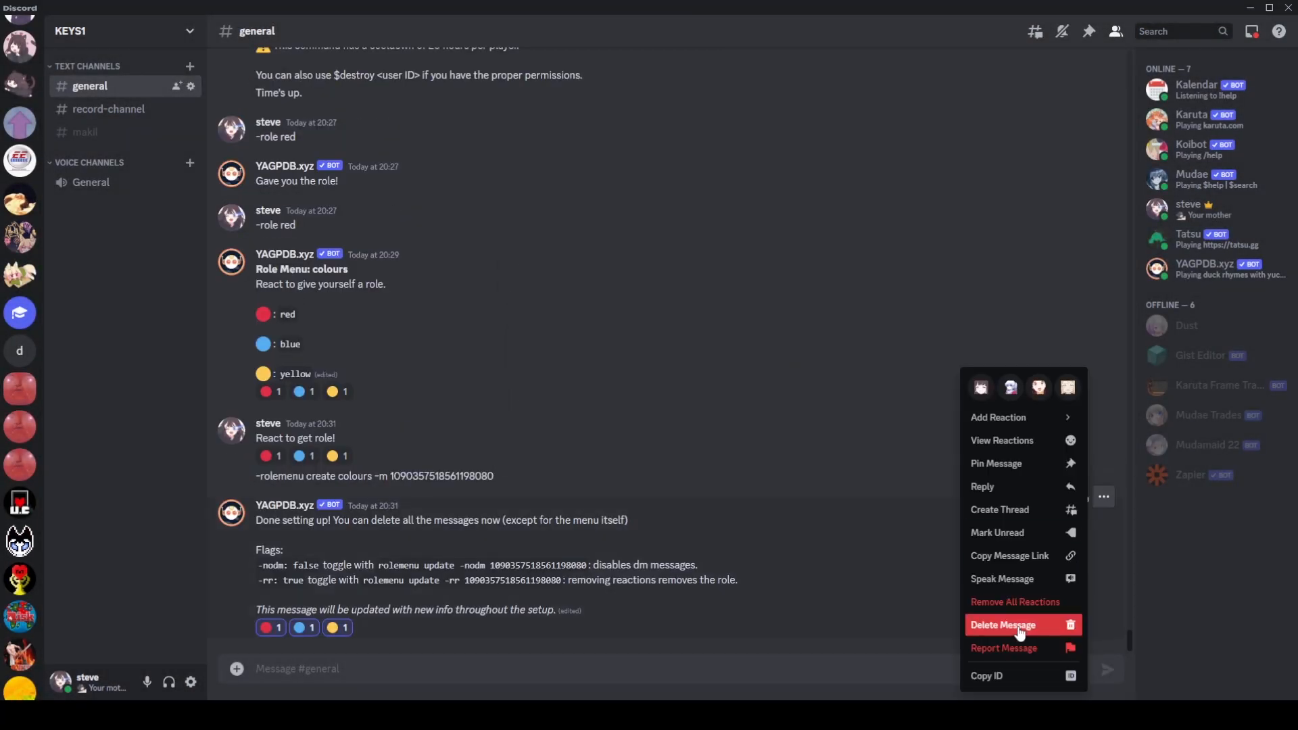
left_click(1017, 629)
key("Return")
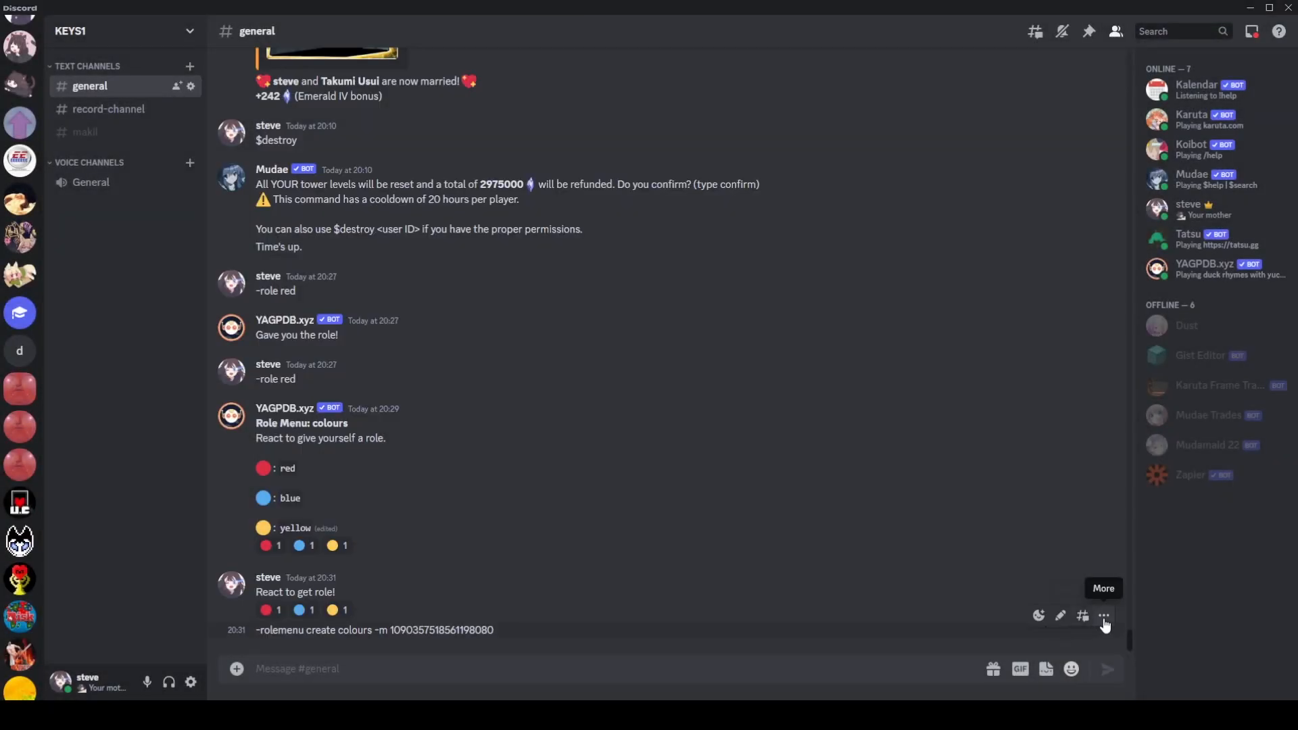
left_click(1104, 623)
left_click(1036, 646)
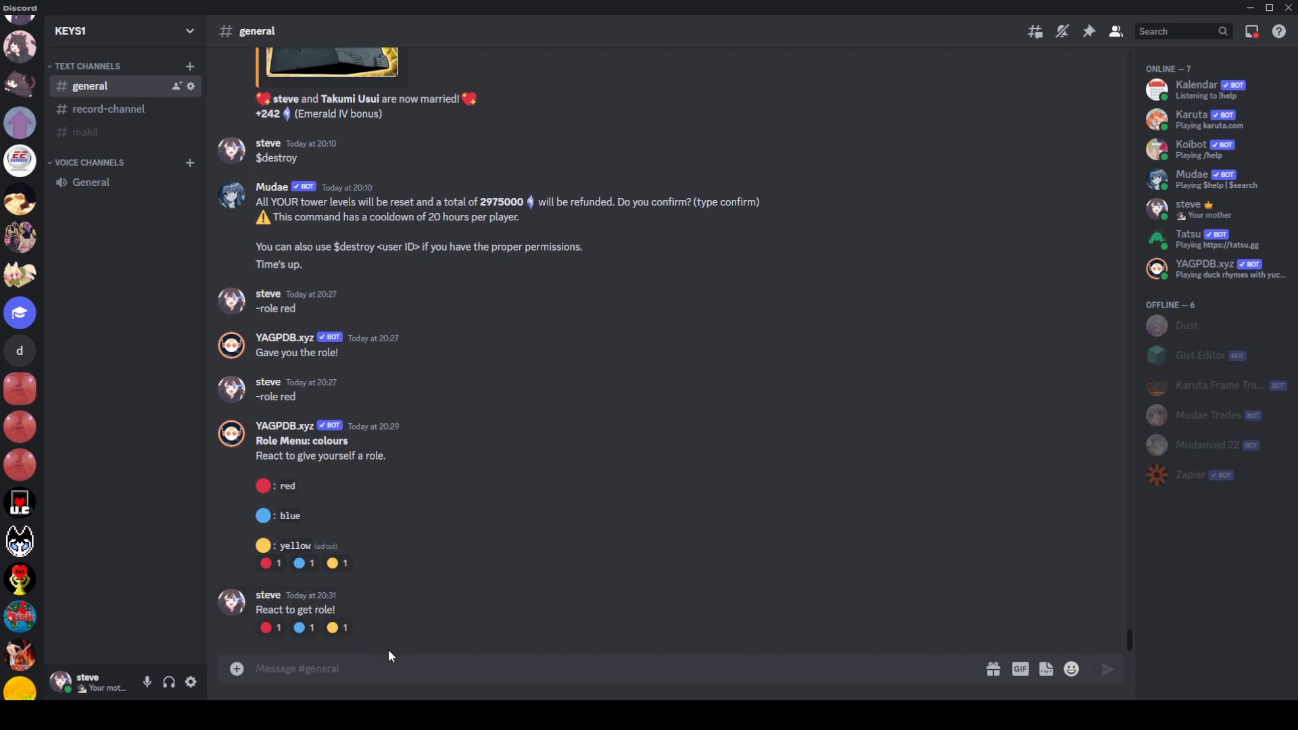
Switch to the YAGPDB Custom Embeds documentation and read about the customembed command, creating embeds by hand and JSON syntax
key("alt+Tab")
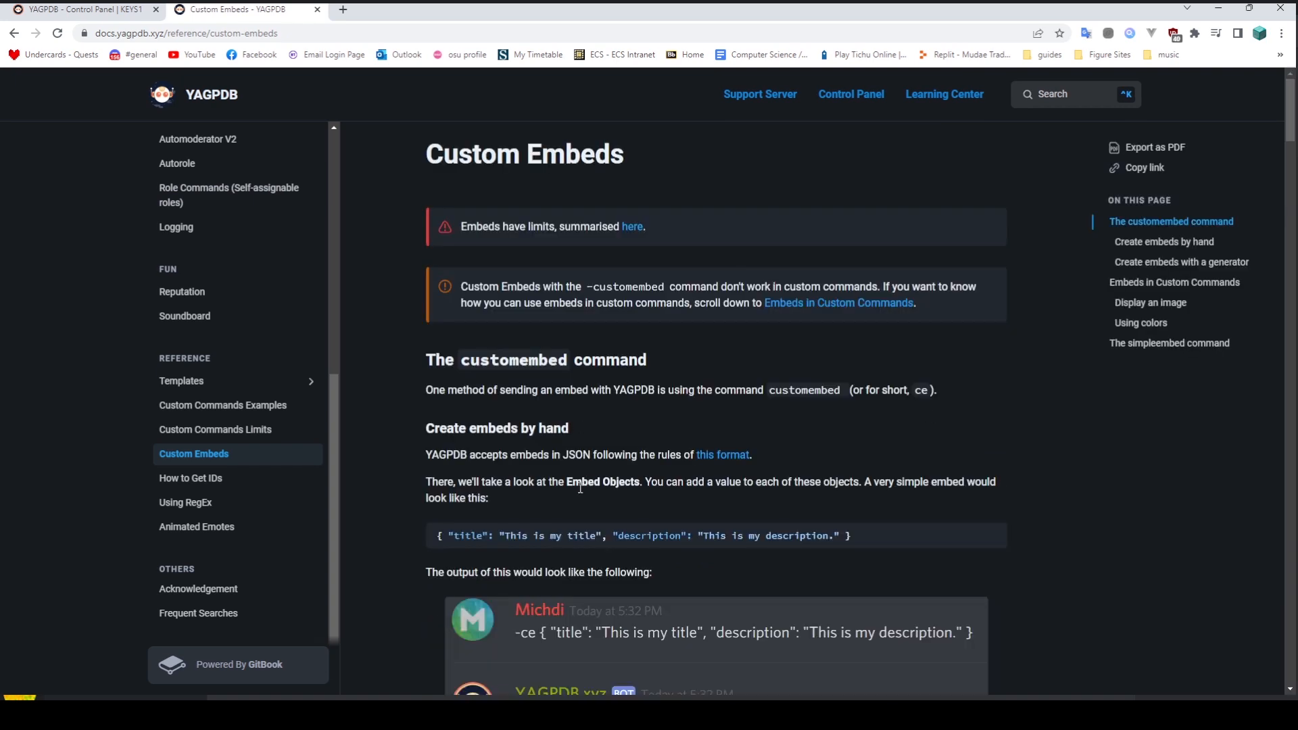
double_click(598, 288)
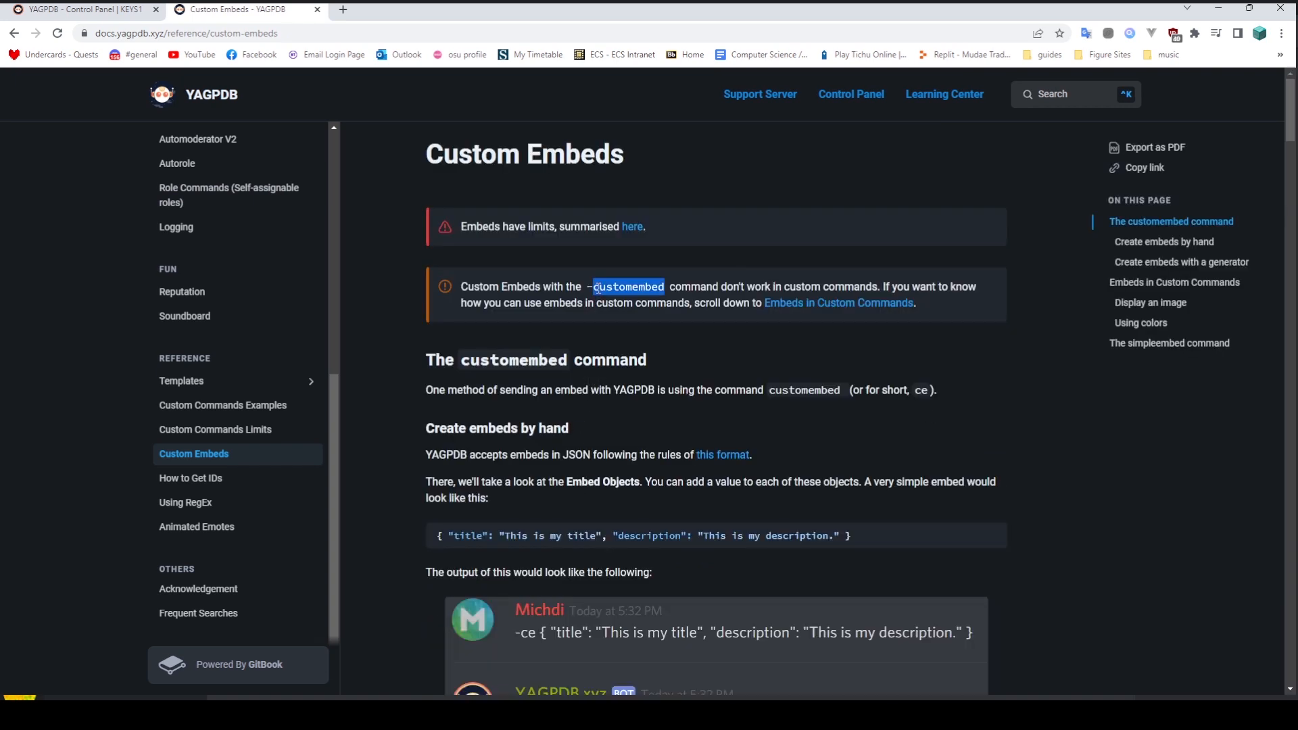
scroll(477, 415, "down", 3)
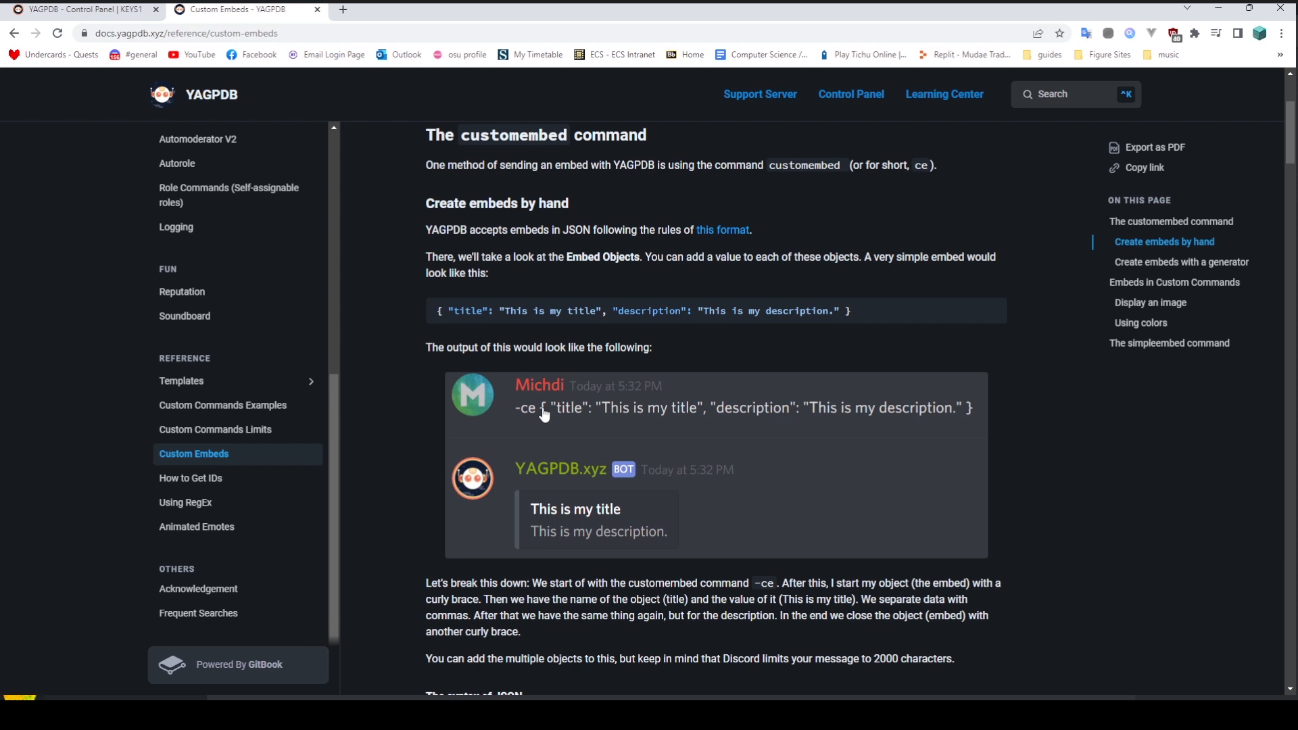
scroll(1082, 415, "down", 2)
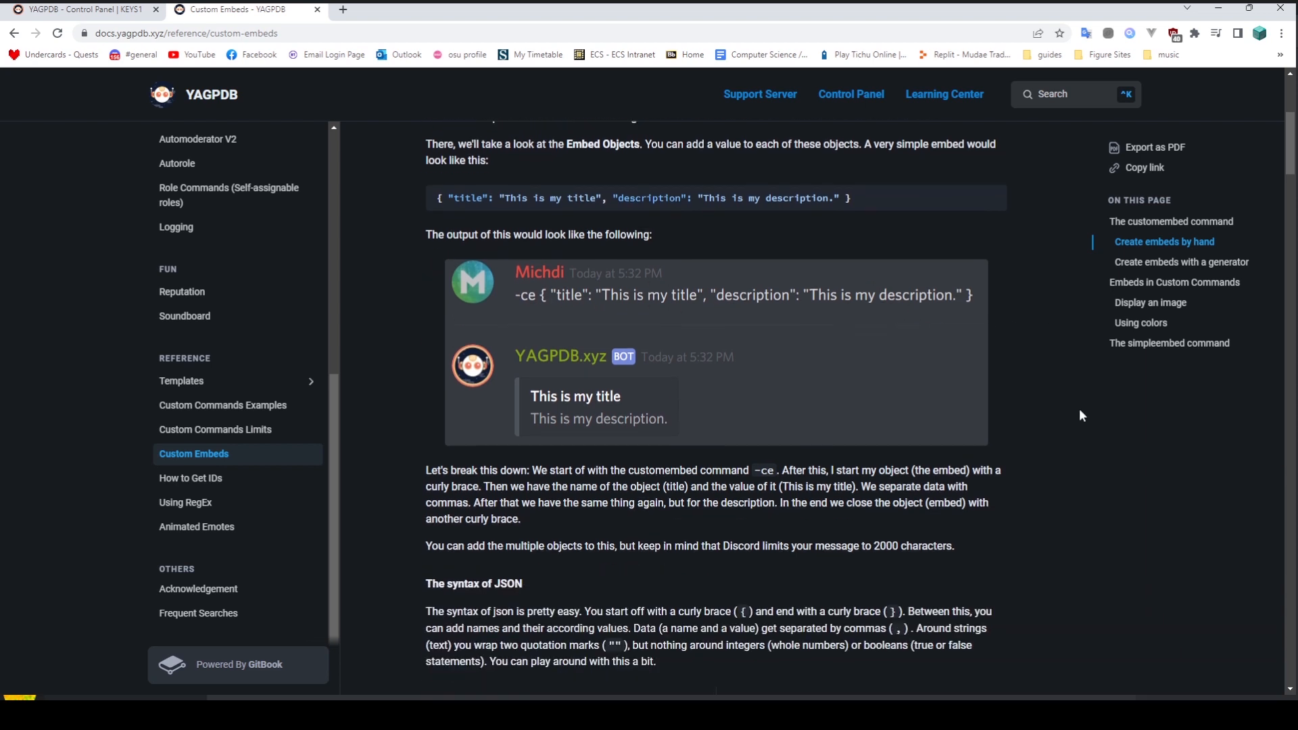
scroll(1082, 415, "up", 2)
scroll(1081, 411, "down", 5)
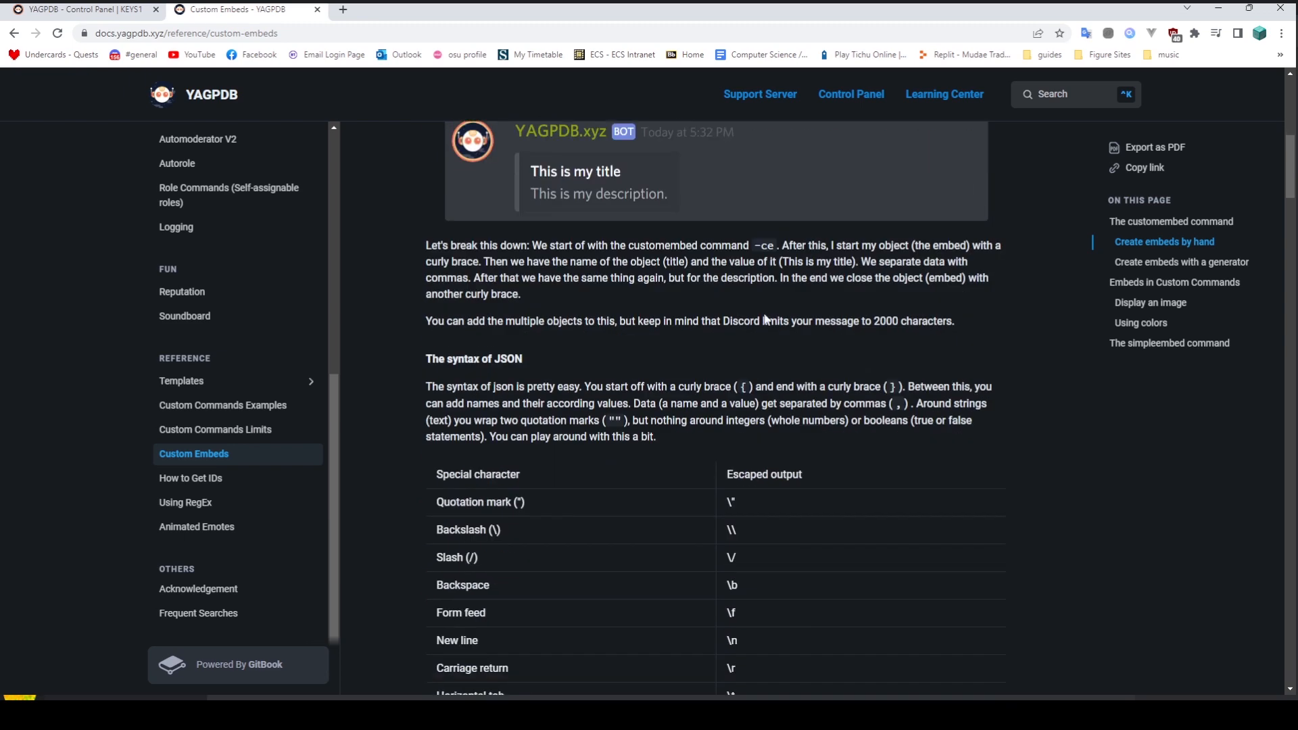
scroll(724, 346, "down", 7)
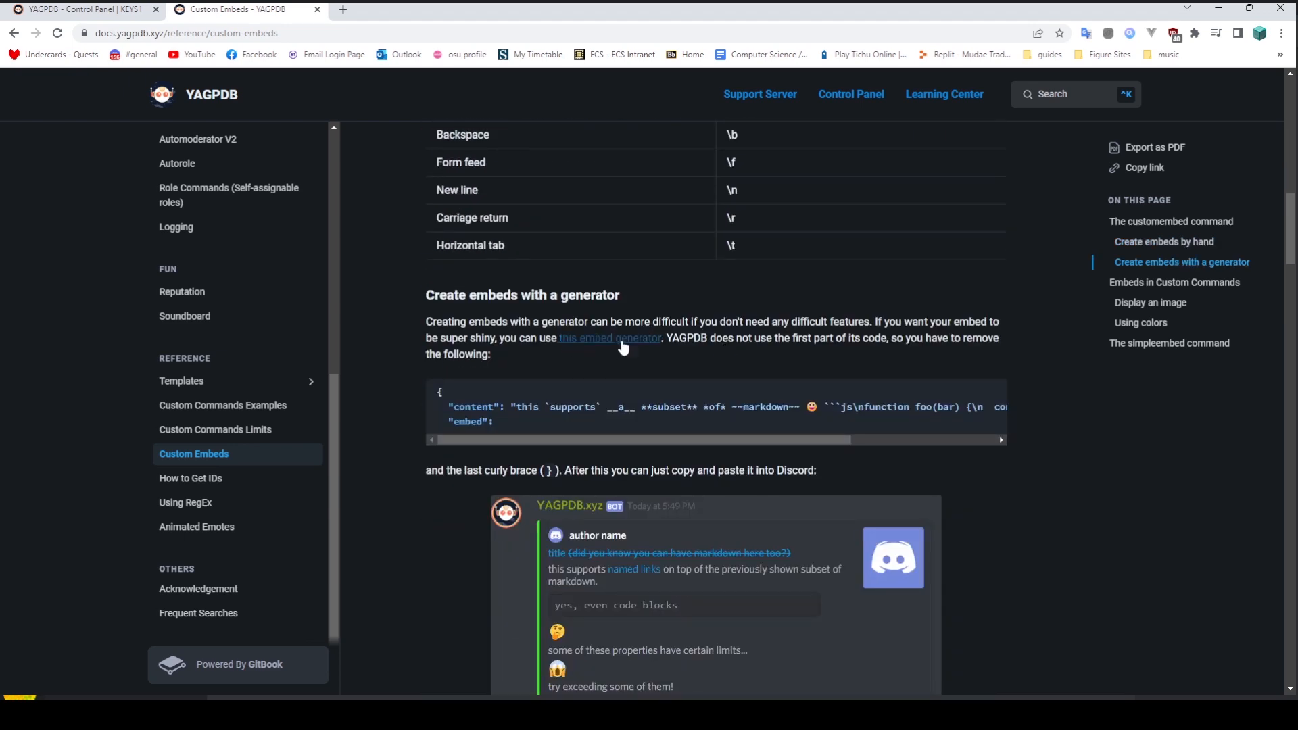
Examine the linked embed generator's sample JSON, close it, and read which parts of the generated code must be removed
left_click(617, 340)
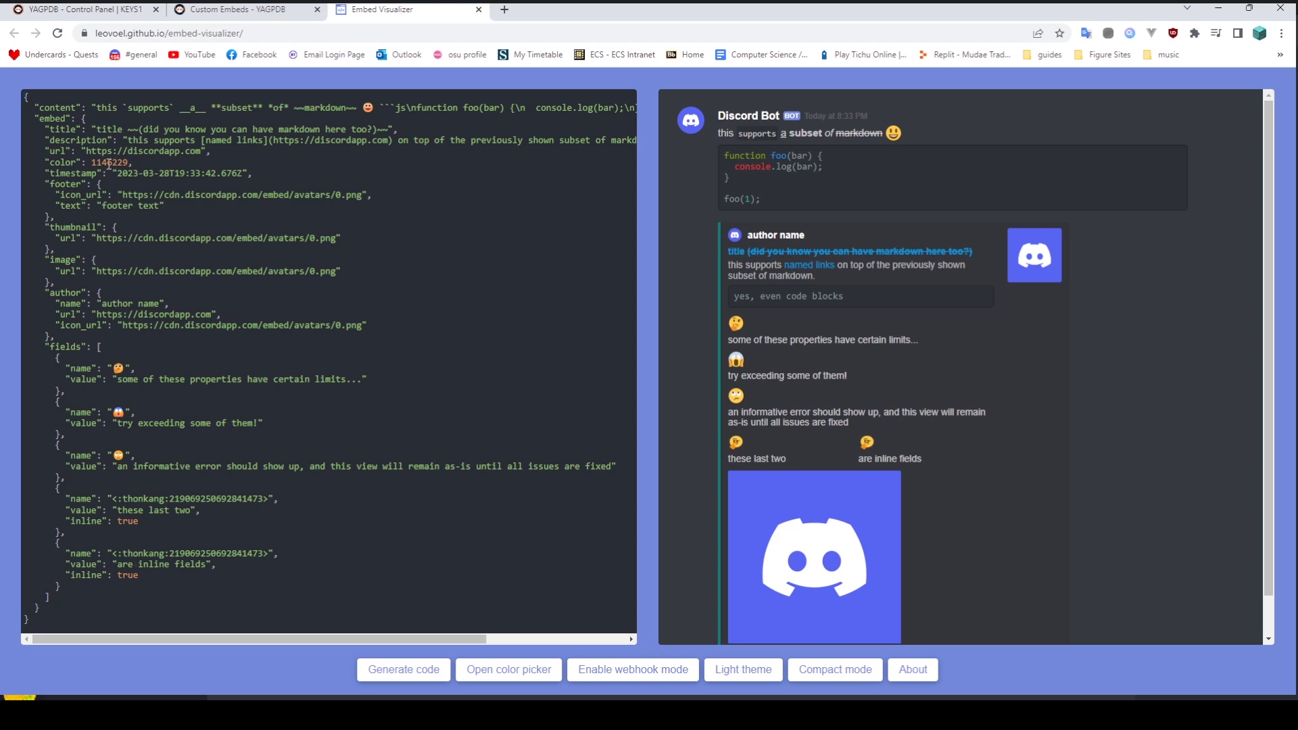
left_click(478, 10)
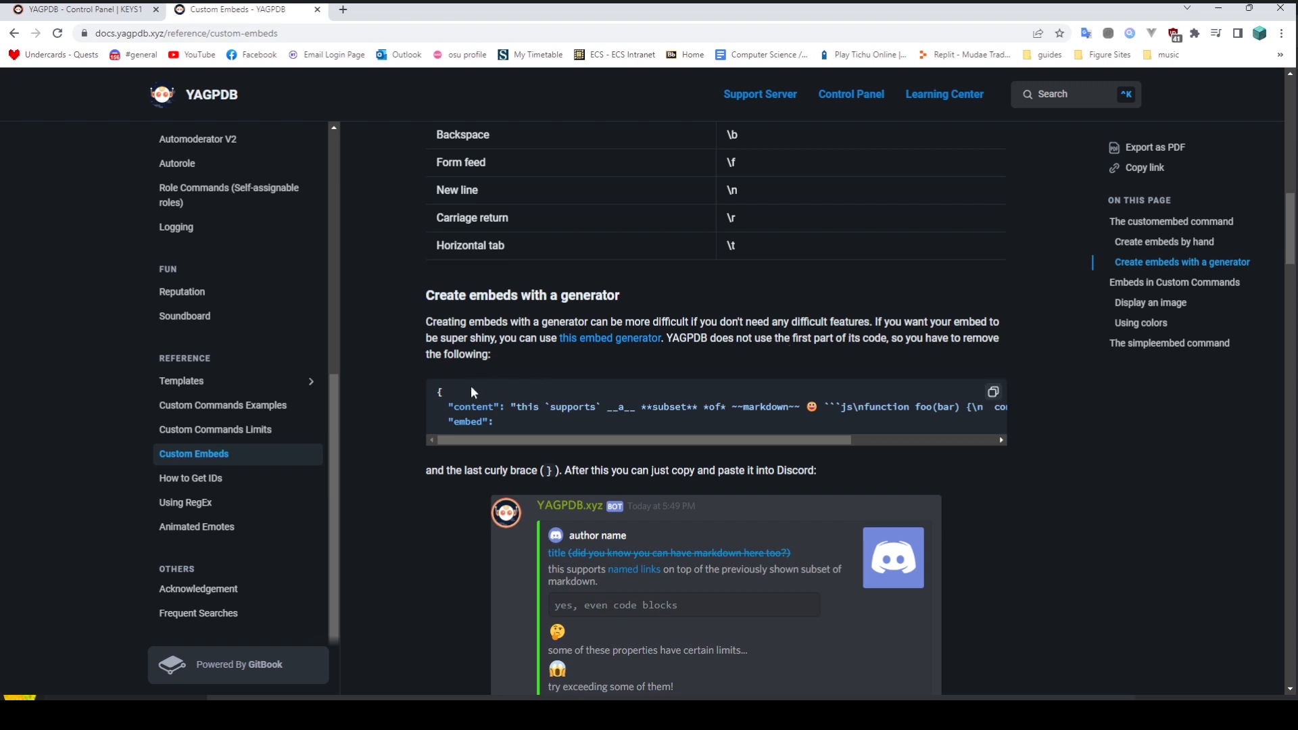
double_click(549, 470)
left_click(642, 470)
scroll(904, 455, "down", 3)
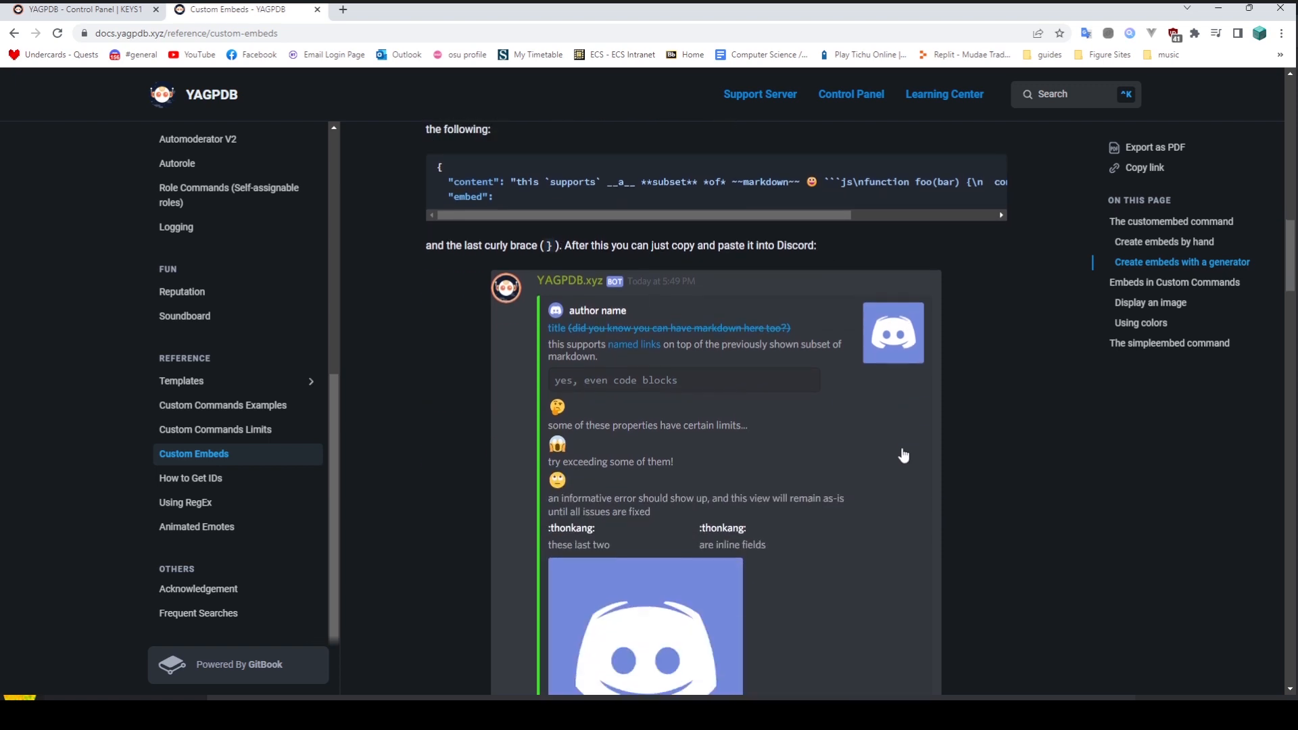
scroll(592, 558, "down", 2)
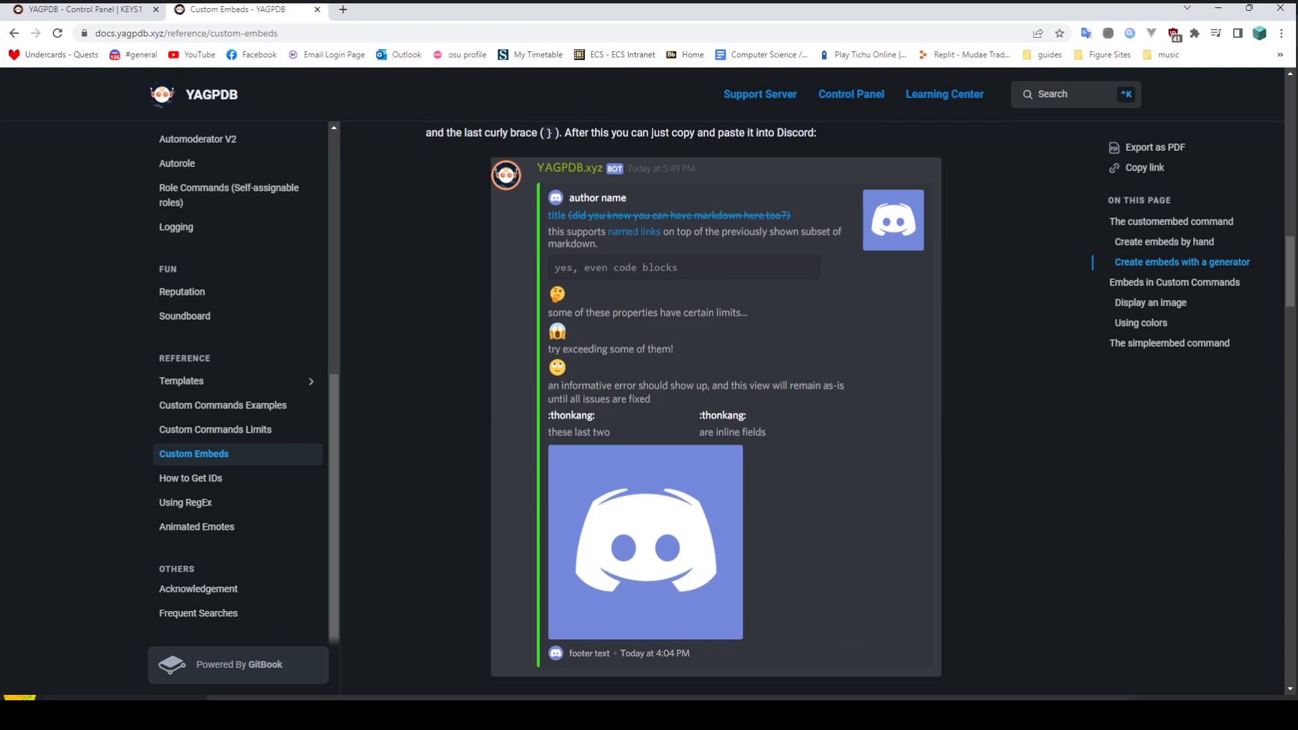
Switch to Discord, paste the prepared -ce embed code titled "Pick if you want pings!" into the message box, and review its fields
left_click(593, 715)
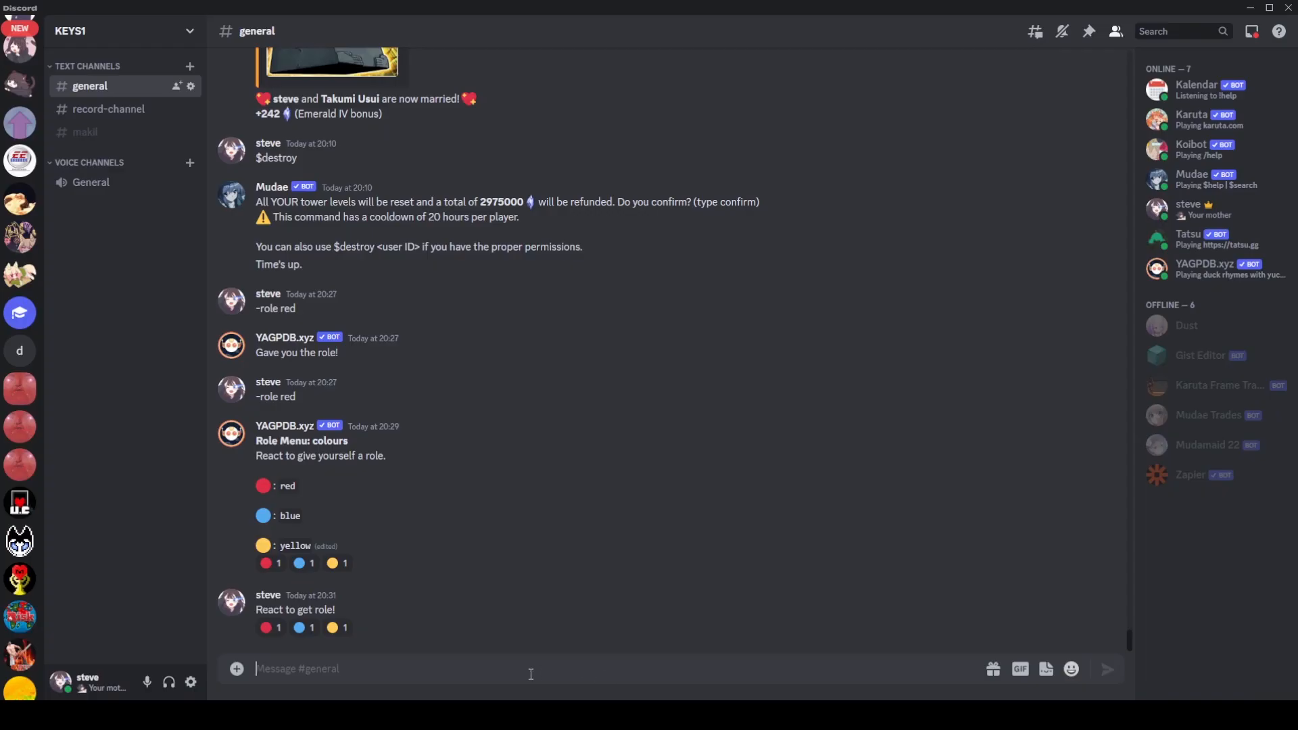
key("ctrl+v")
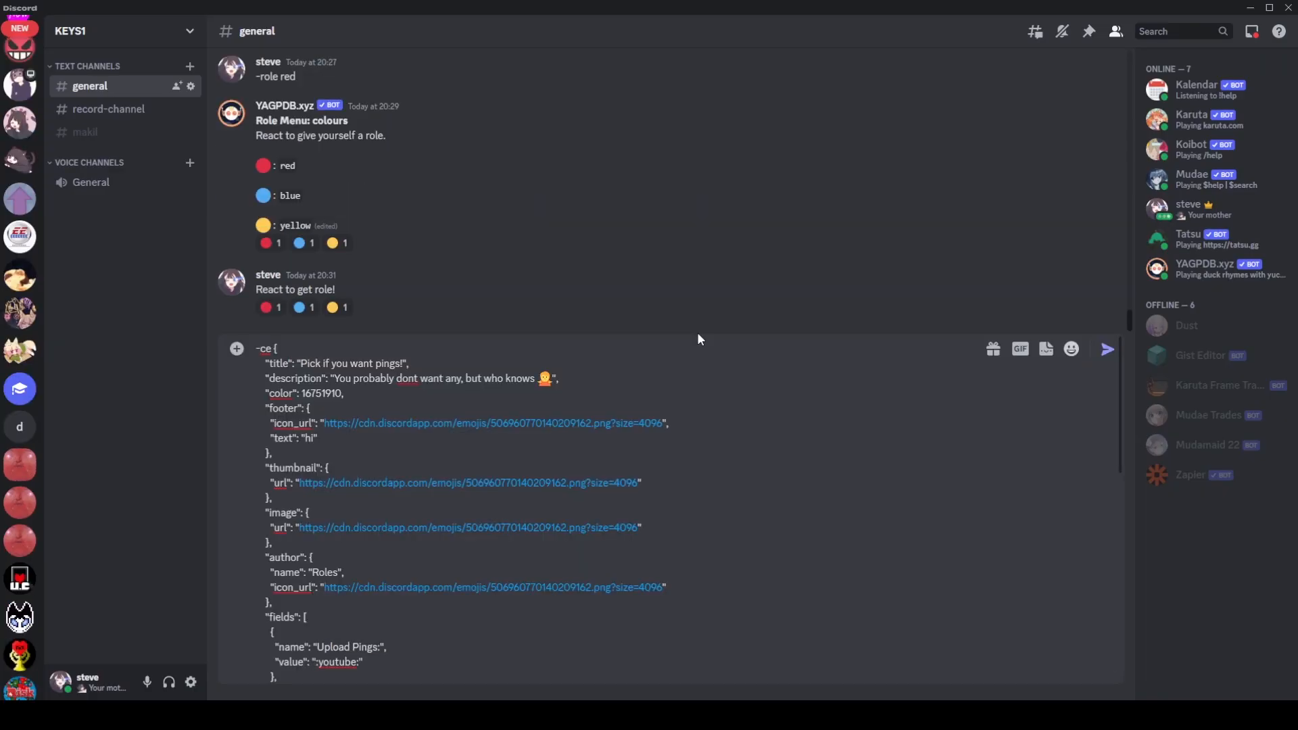
left_click(262, 348)
left_click_drag(273, 348, 298, 357)
left_click(296, 363)
scroll(290, 400, "down", 8)
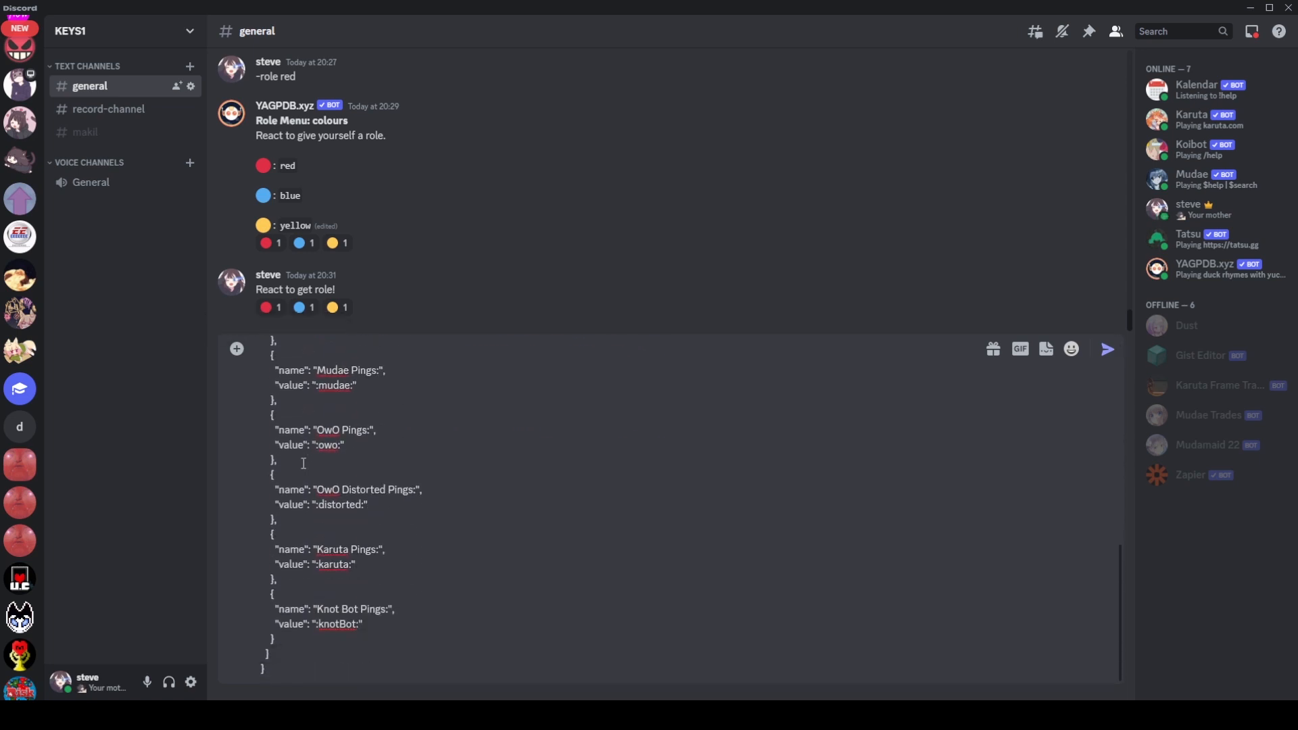
scroll(407, 626, "up", 10)
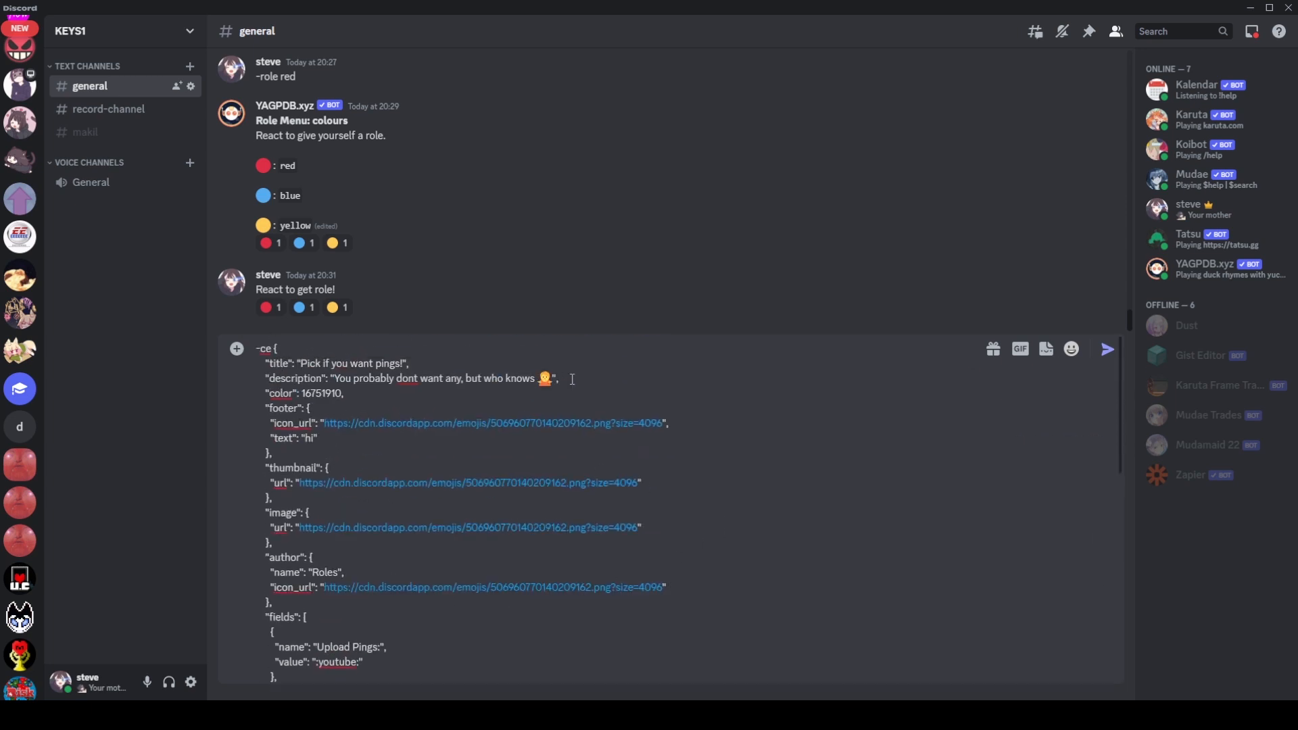
scroll(572, 380, "down", 5)
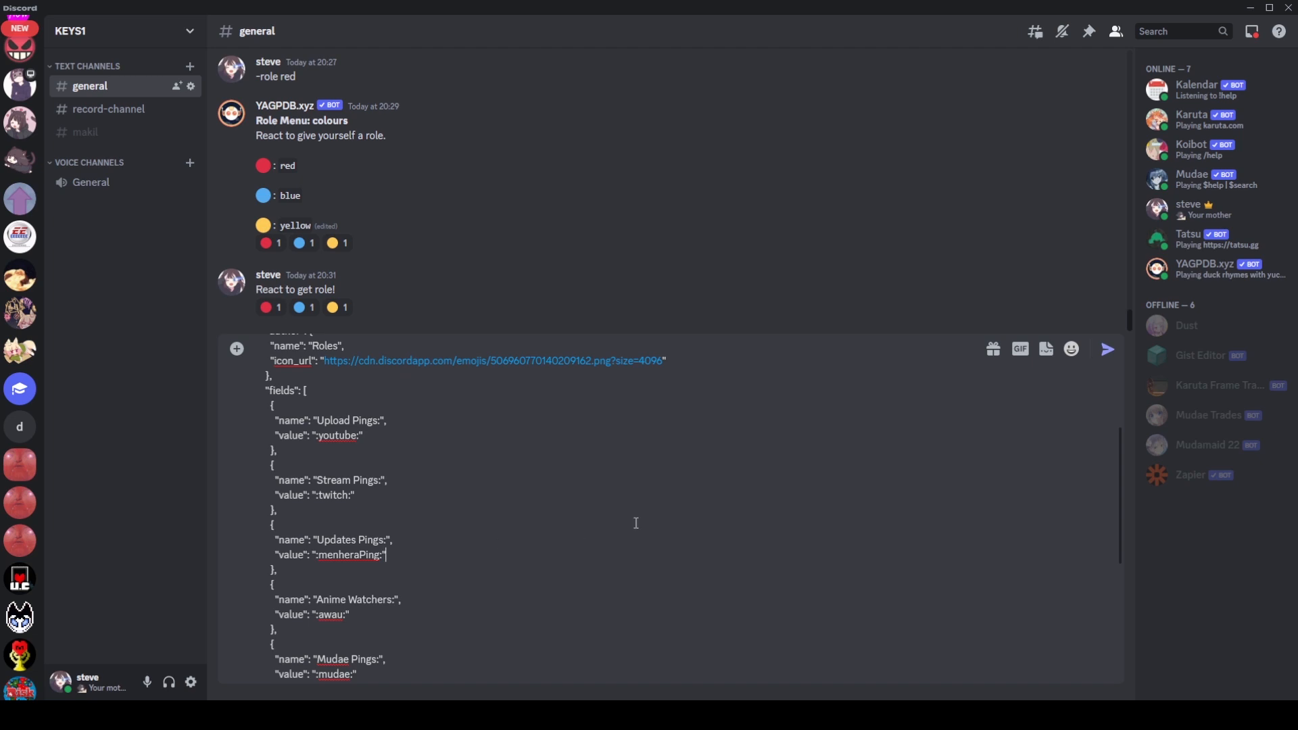
Send the "Pick if you want pings!" embed code and check which server the Updates Pings emoji comes from
key("Return")
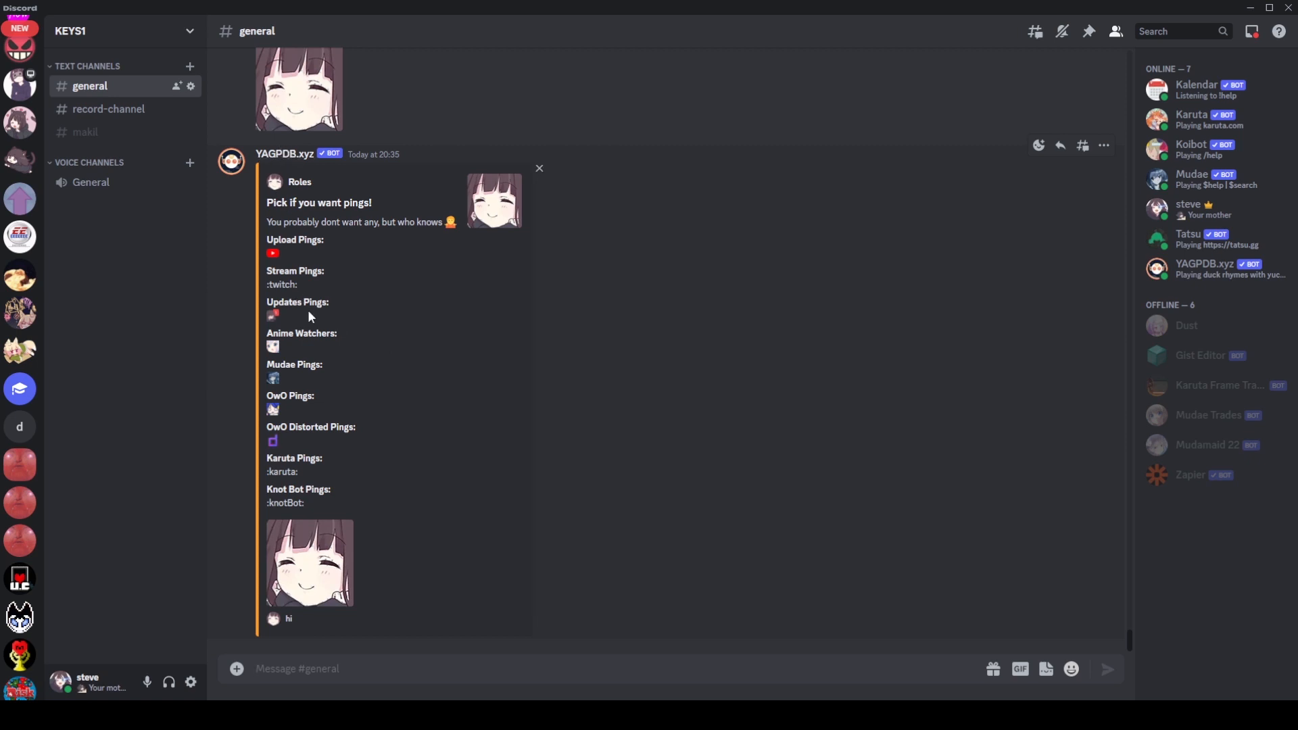
left_click(274, 314)
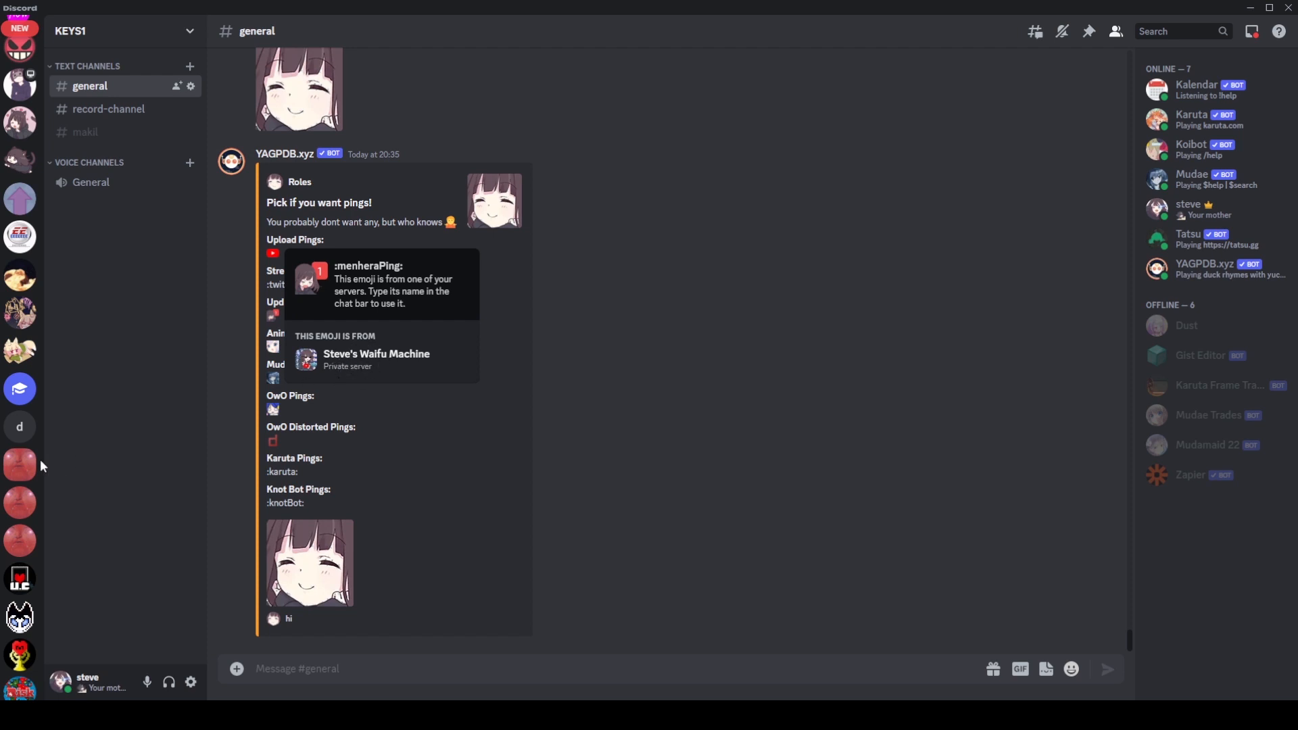
left_click(671, 473)
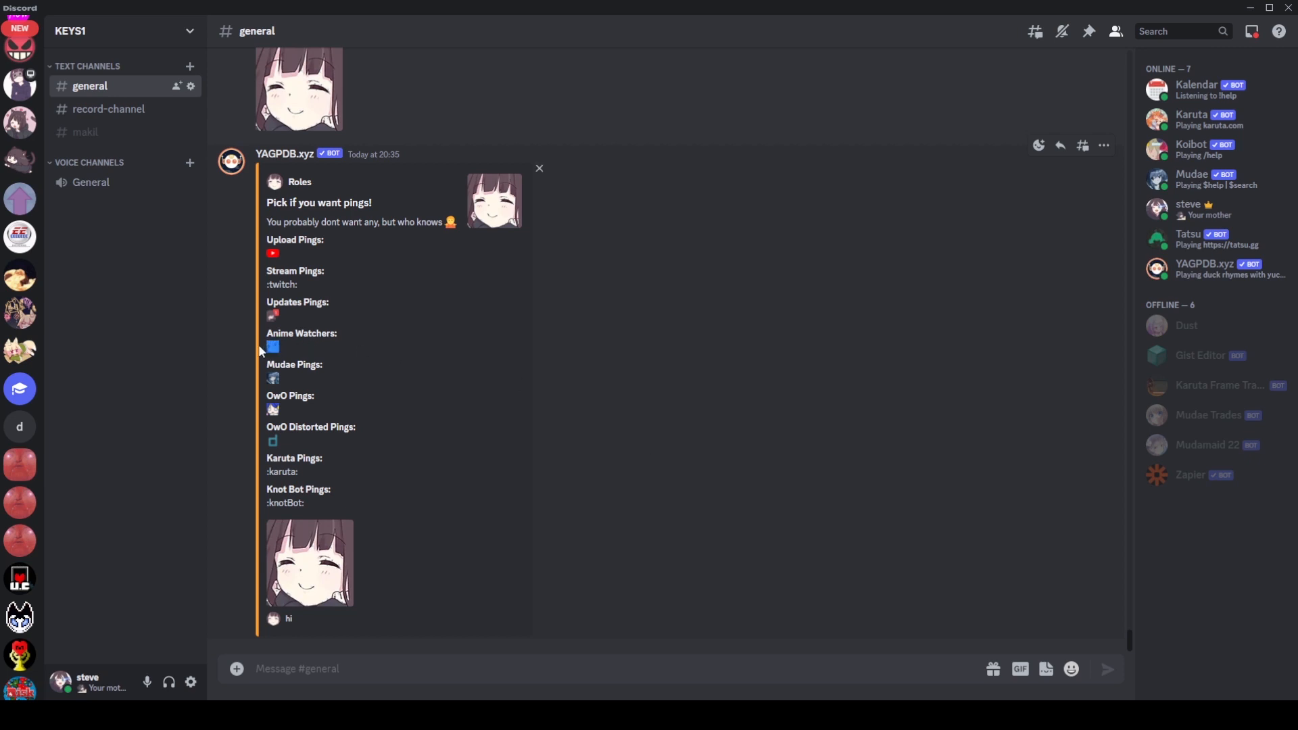
key("ctrl+v")
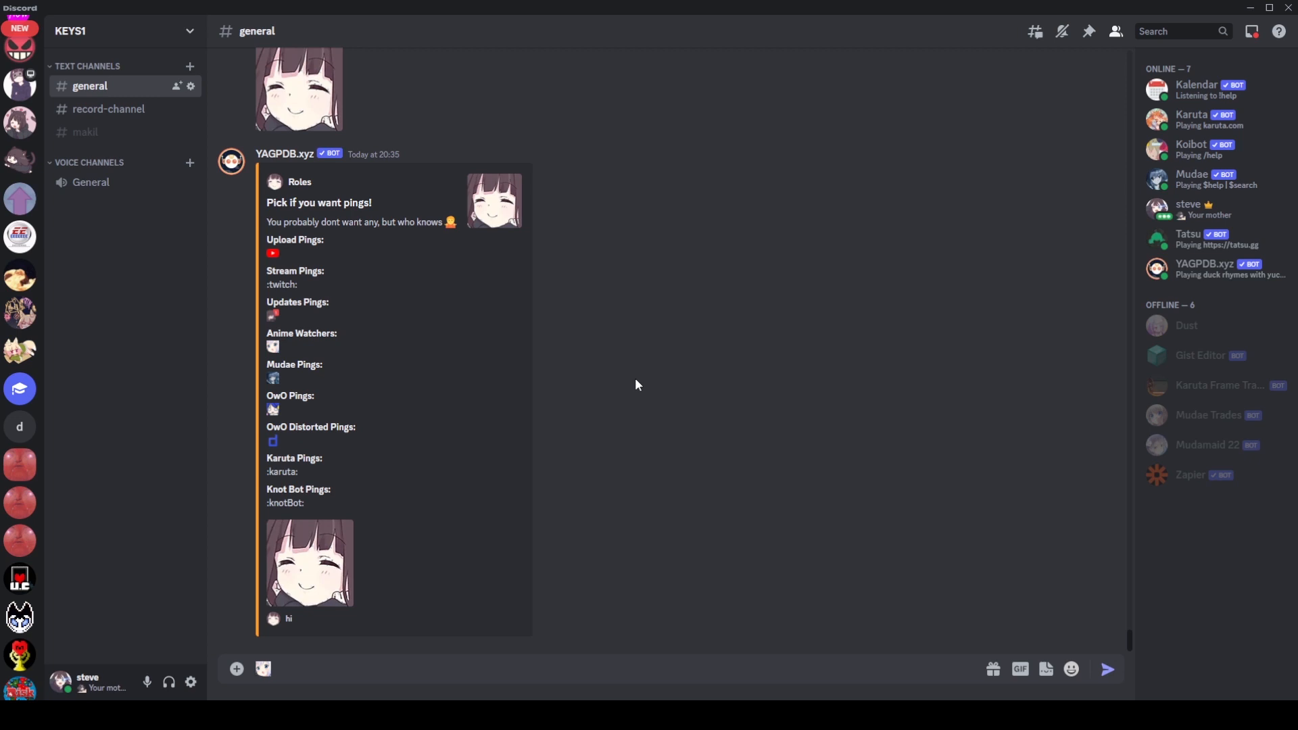
key("ctrl+z")
key("Return")
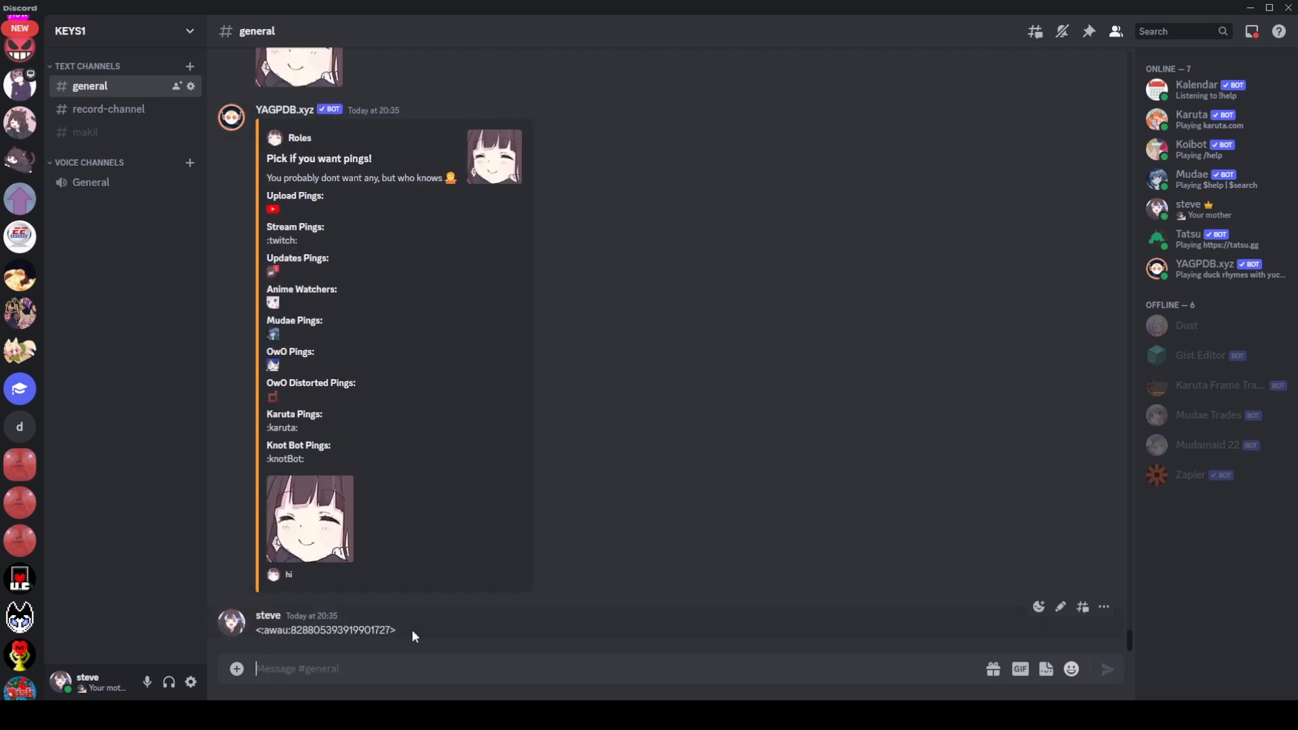
left_click_drag(405, 631, 257, 631)
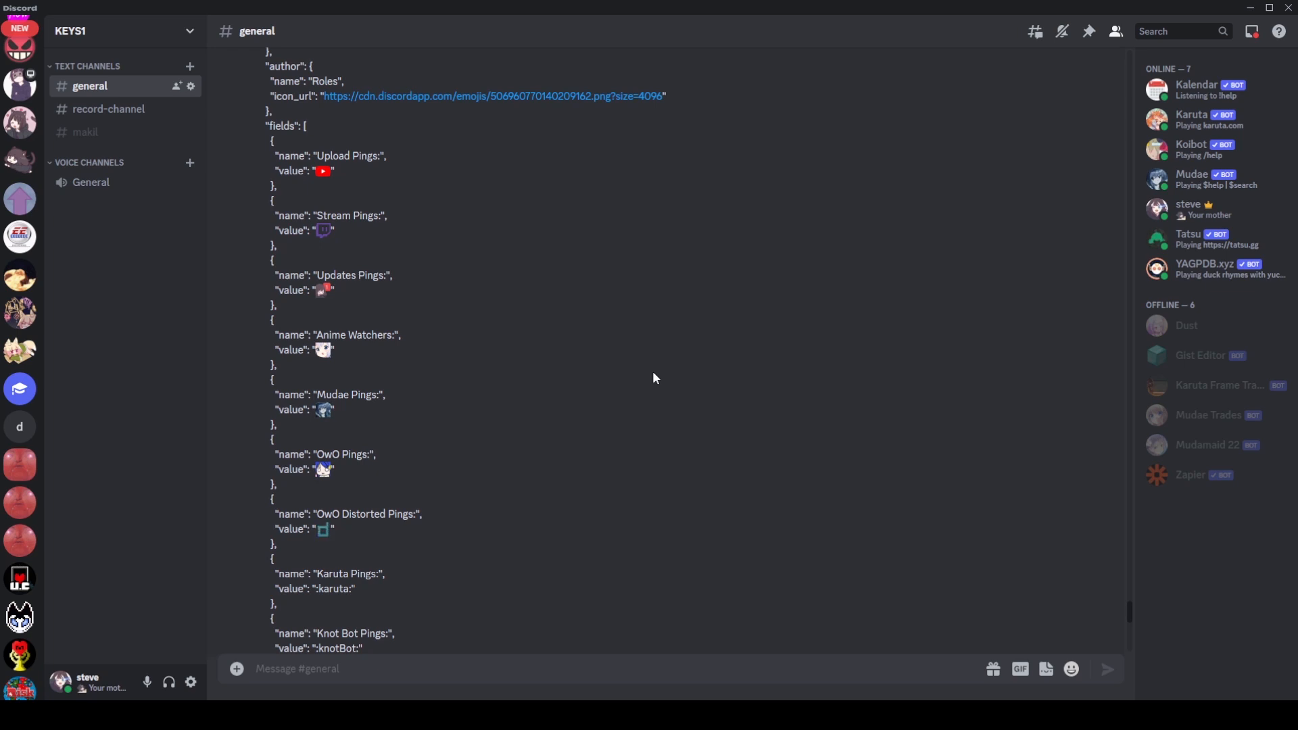
Compare the title, description, image and field entries of the -ce code with the rendered embed
scroll(652, 370, "up", 3)
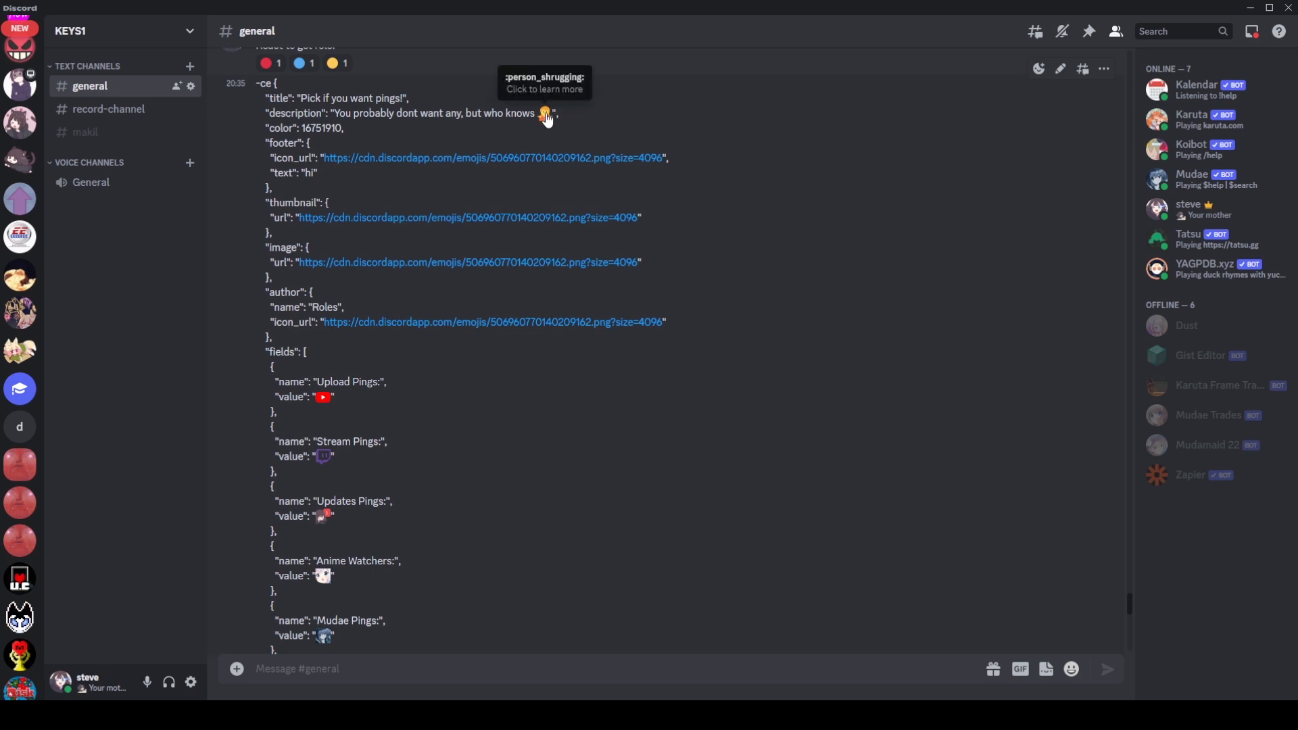
scroll(580, 300, "down", 10)
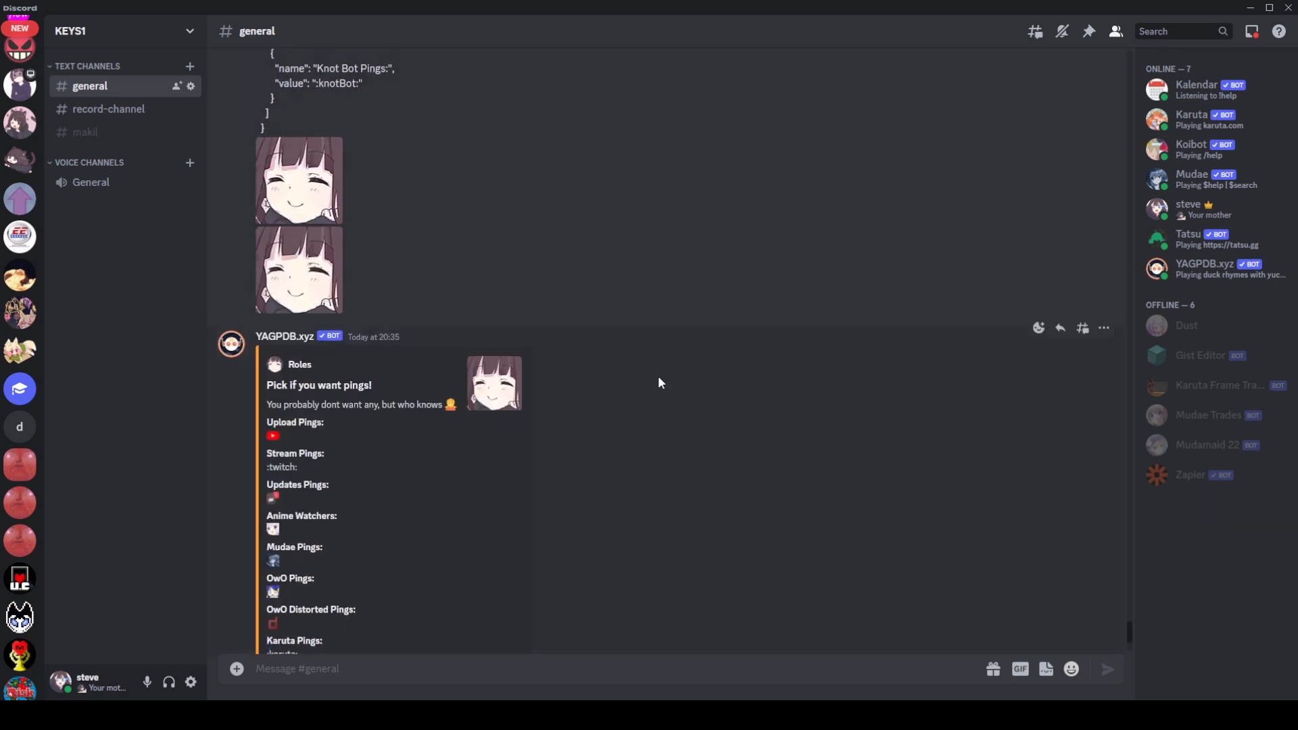
scroll(659, 375, "down", 3)
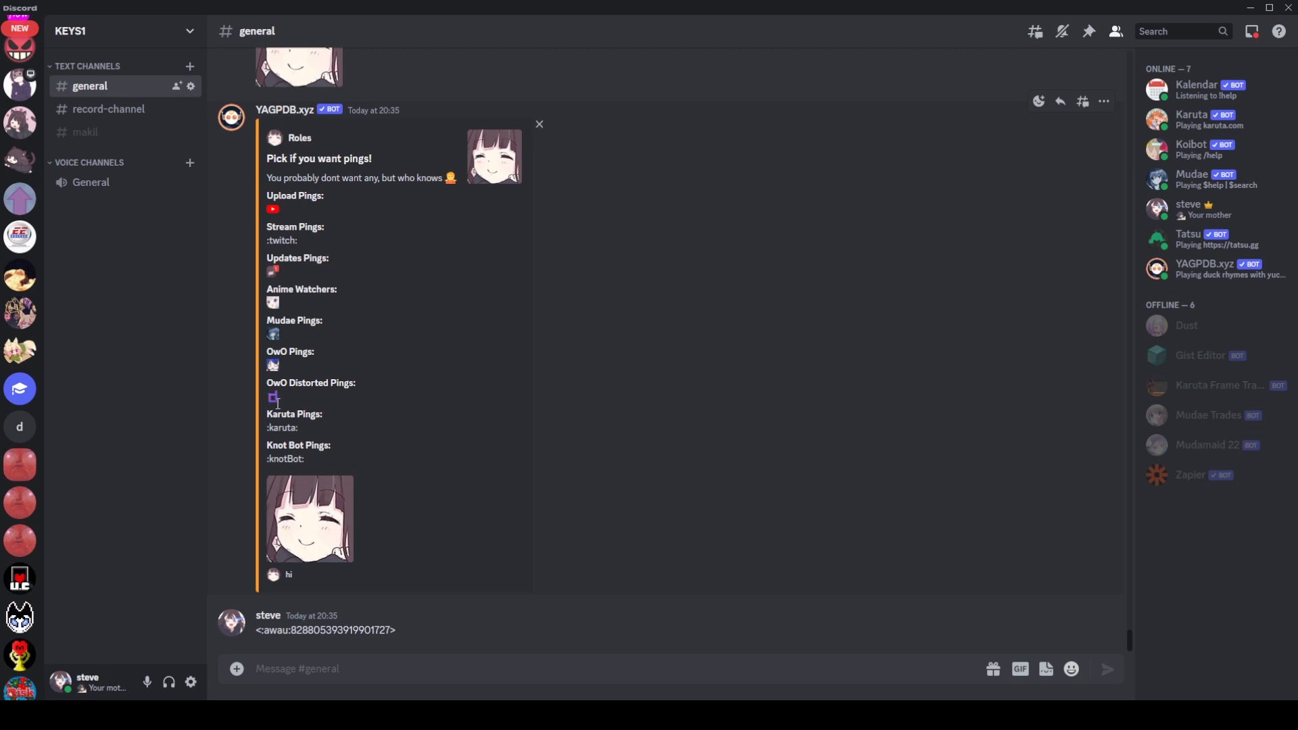
scroll(513, 534, "up", 15)
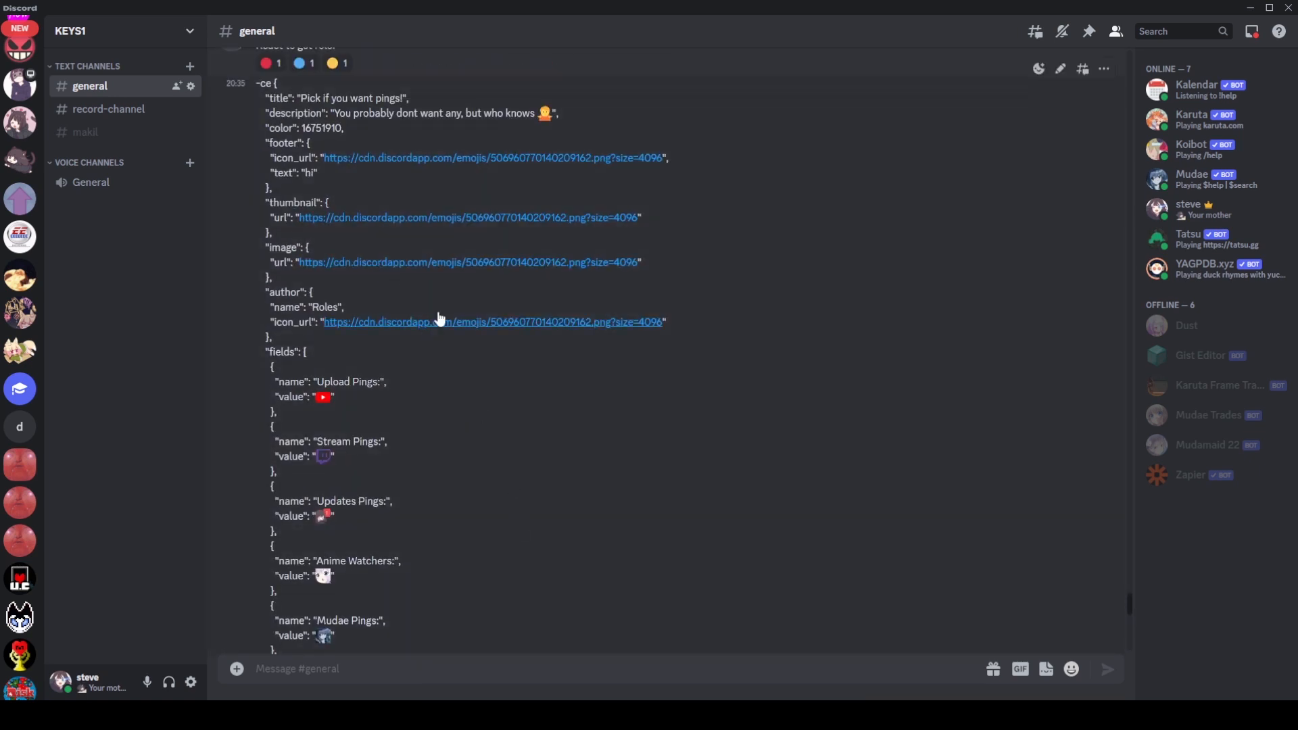
scroll(505, 326, "down", 10)
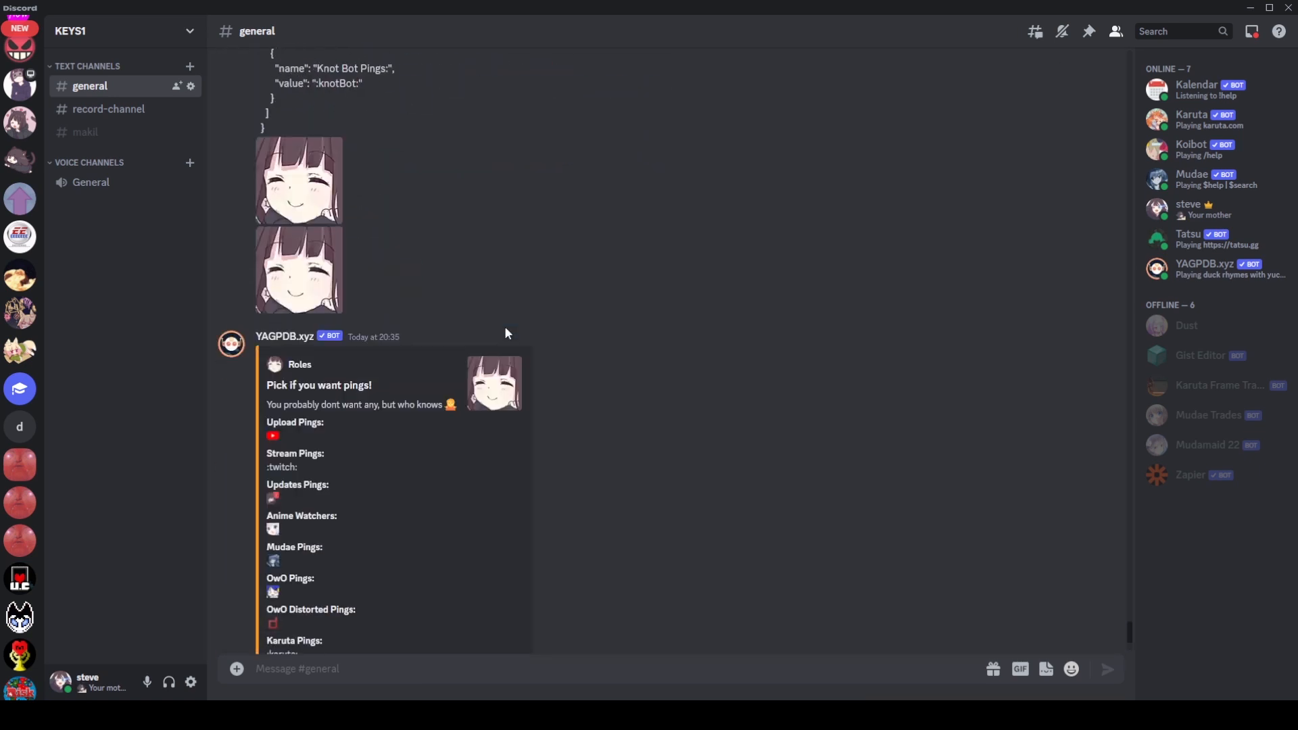
scroll(504, 341, "down", 4)
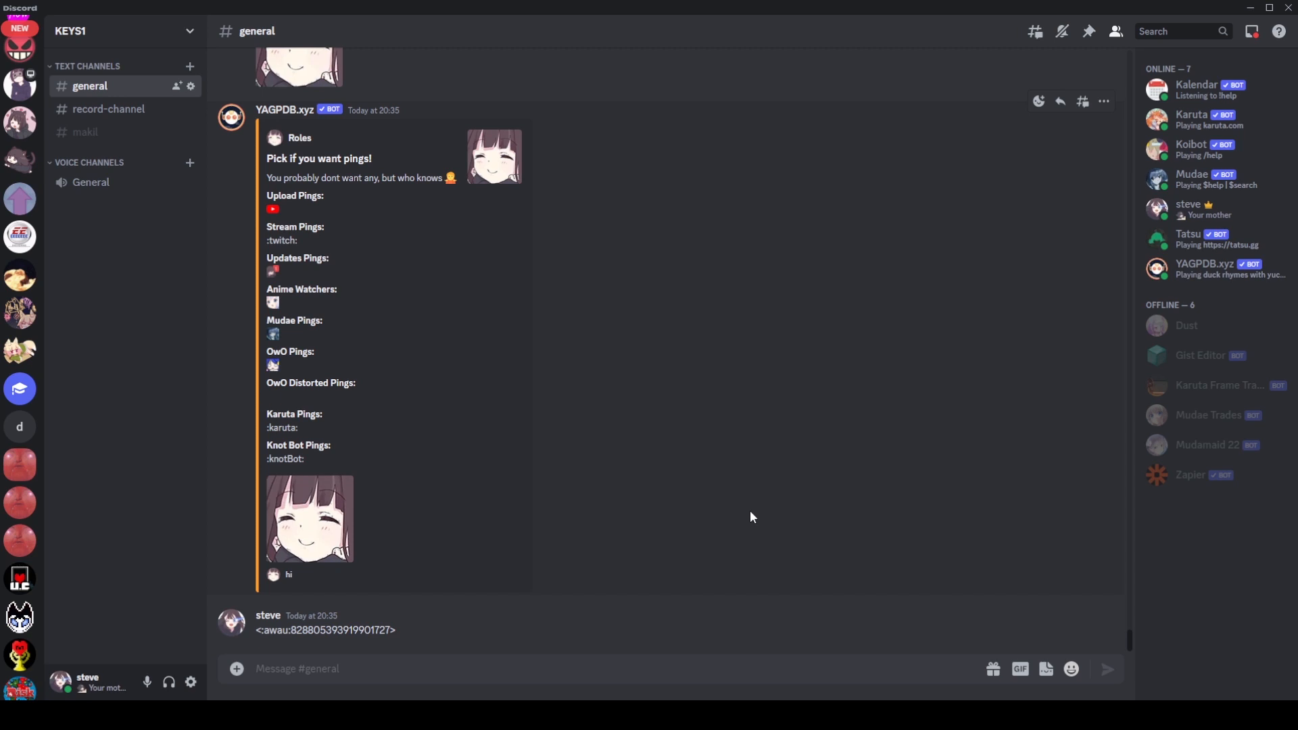
Start a colours role menu on the custom embed with "-rolemenu create colours -m", the embed's message ID and the -nodm flag
type("-")
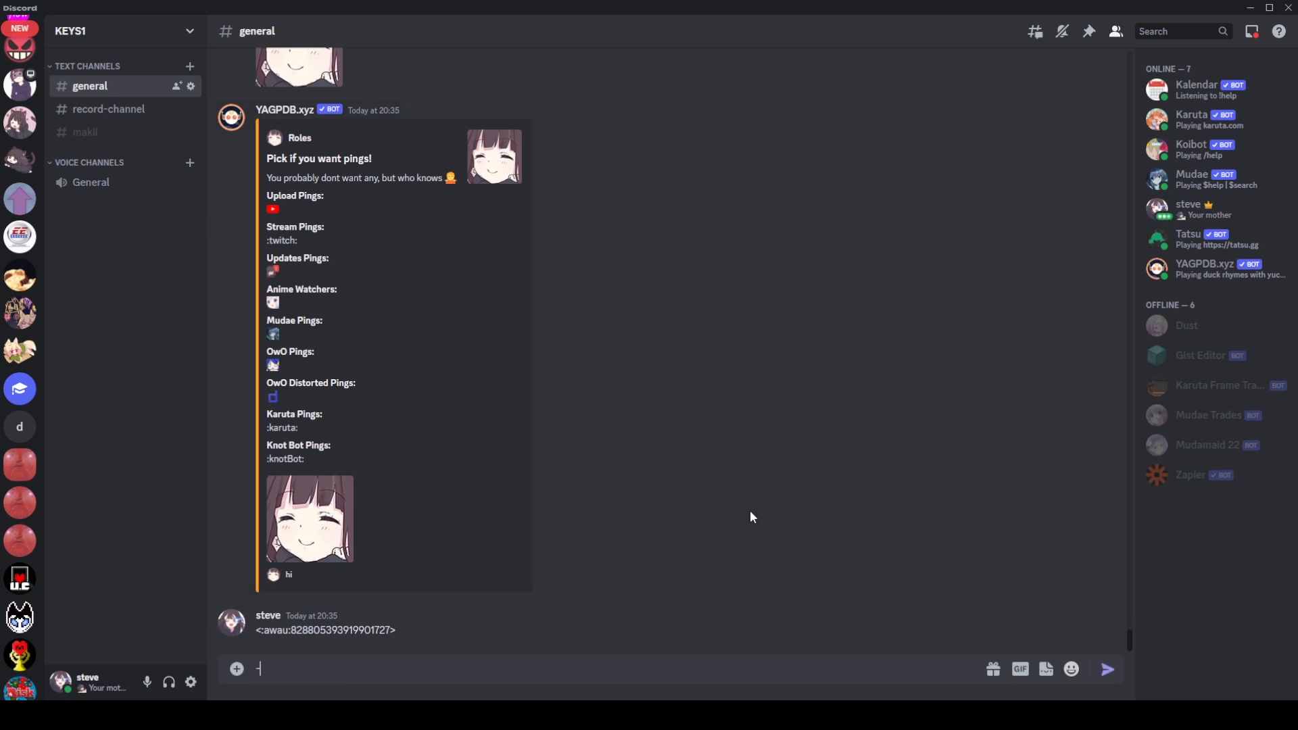
type("rolemenu create colours")
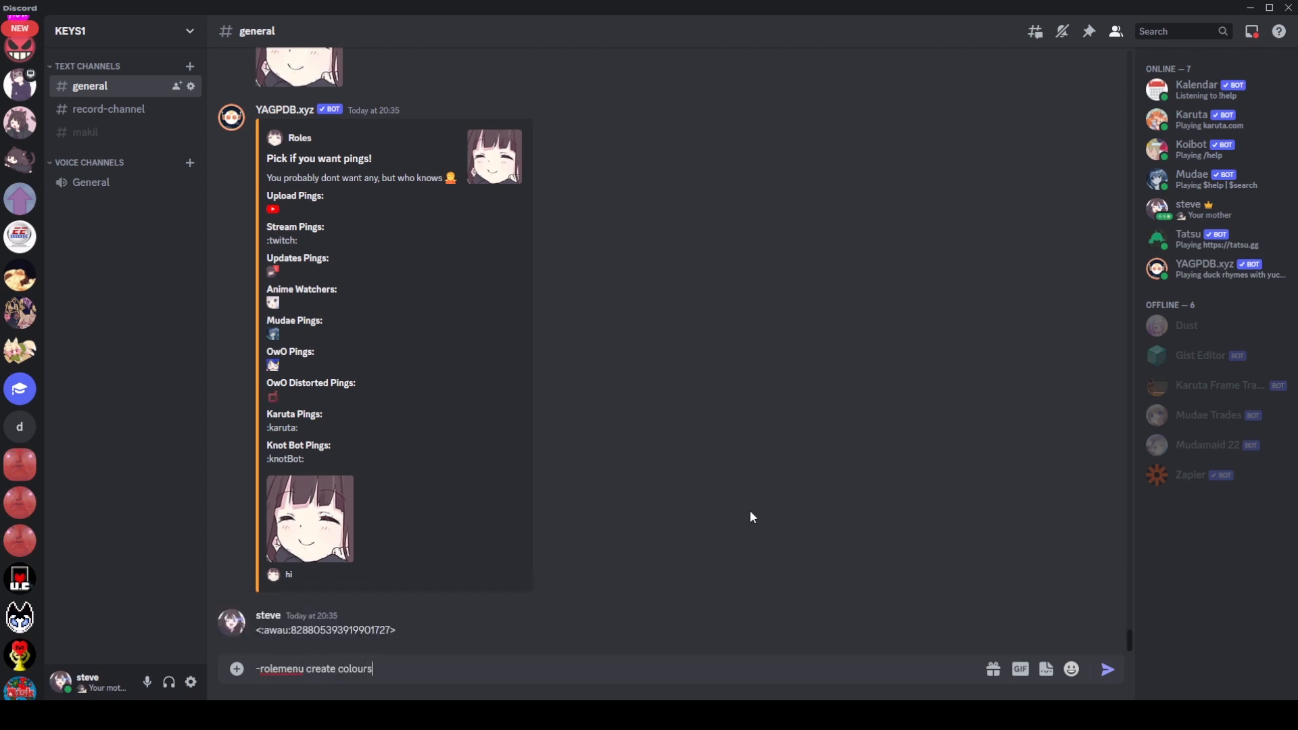
type(" -m")
right_click(693, 370)
left_click(724, 612)
key("ctrl+v")
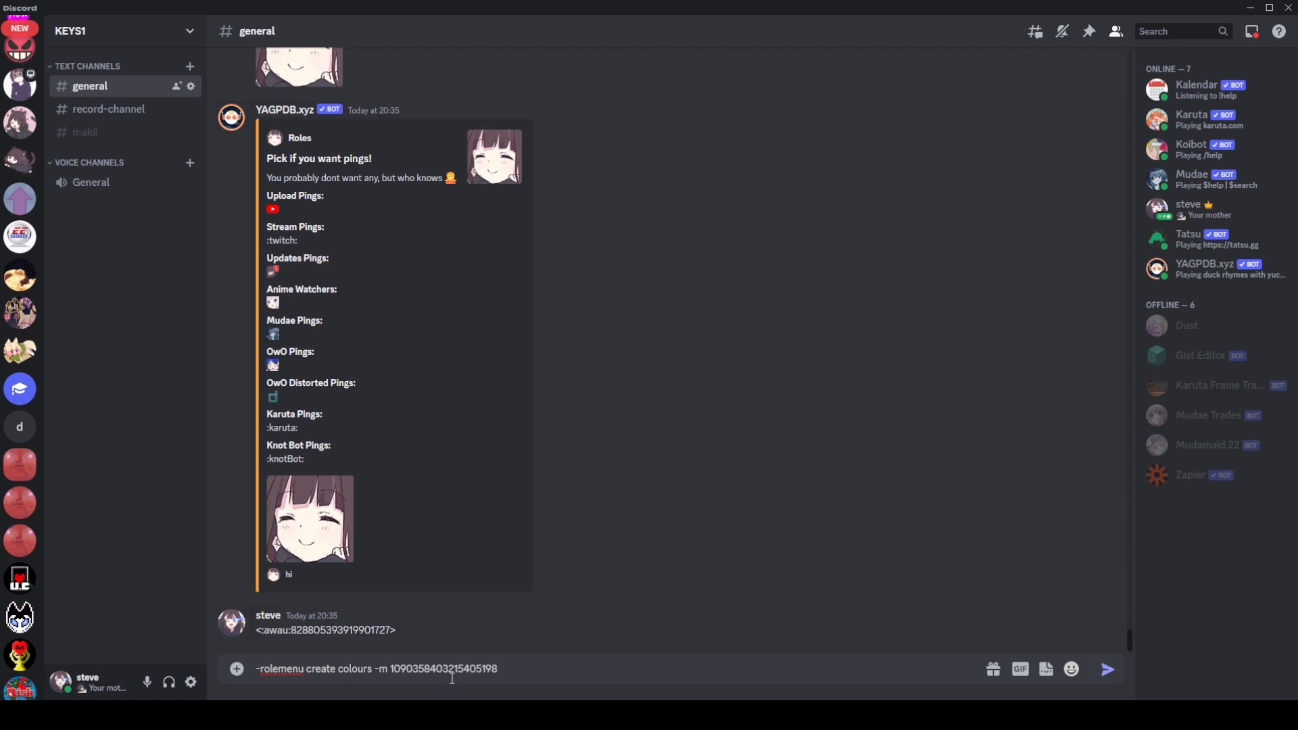
type("-nodm")
key("Return")
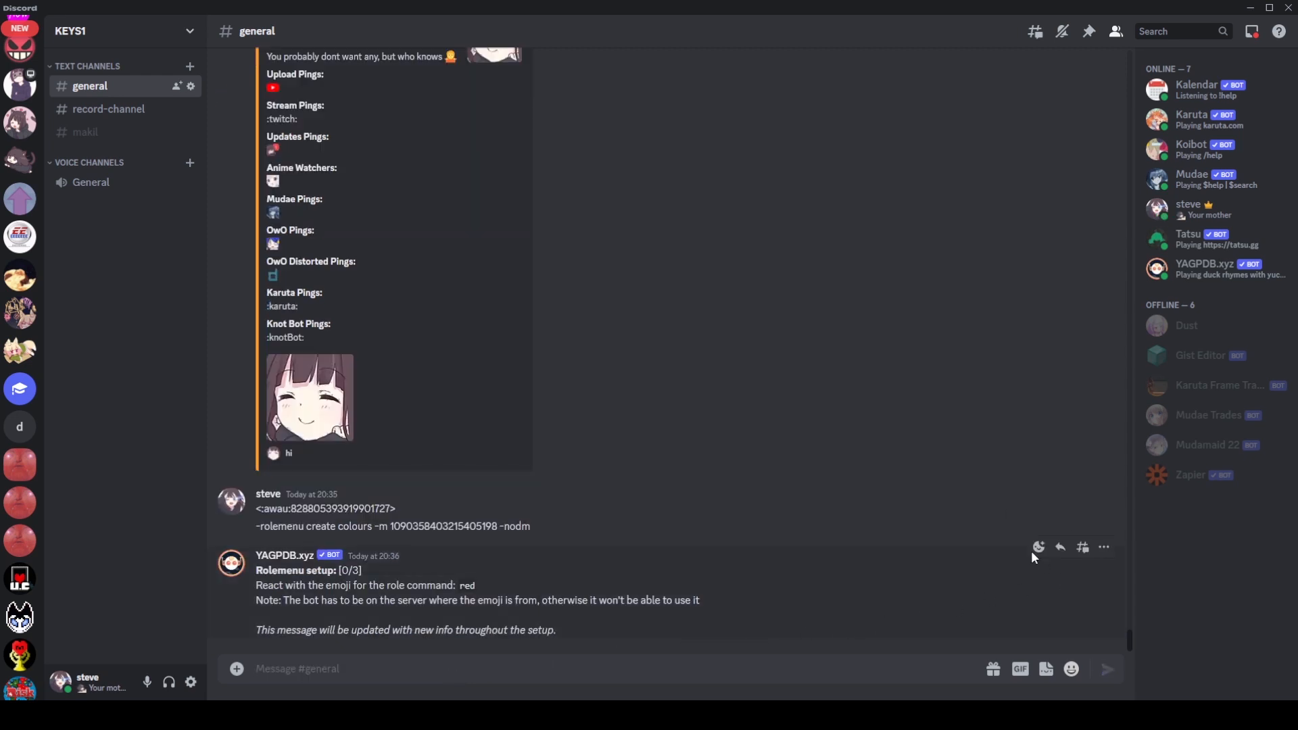
Assign the red, blue and yellow circle emojis to the matching roles in the rolemenu setup, and review the -nodm and -rr flags
left_click(1036, 550)
type("circle")
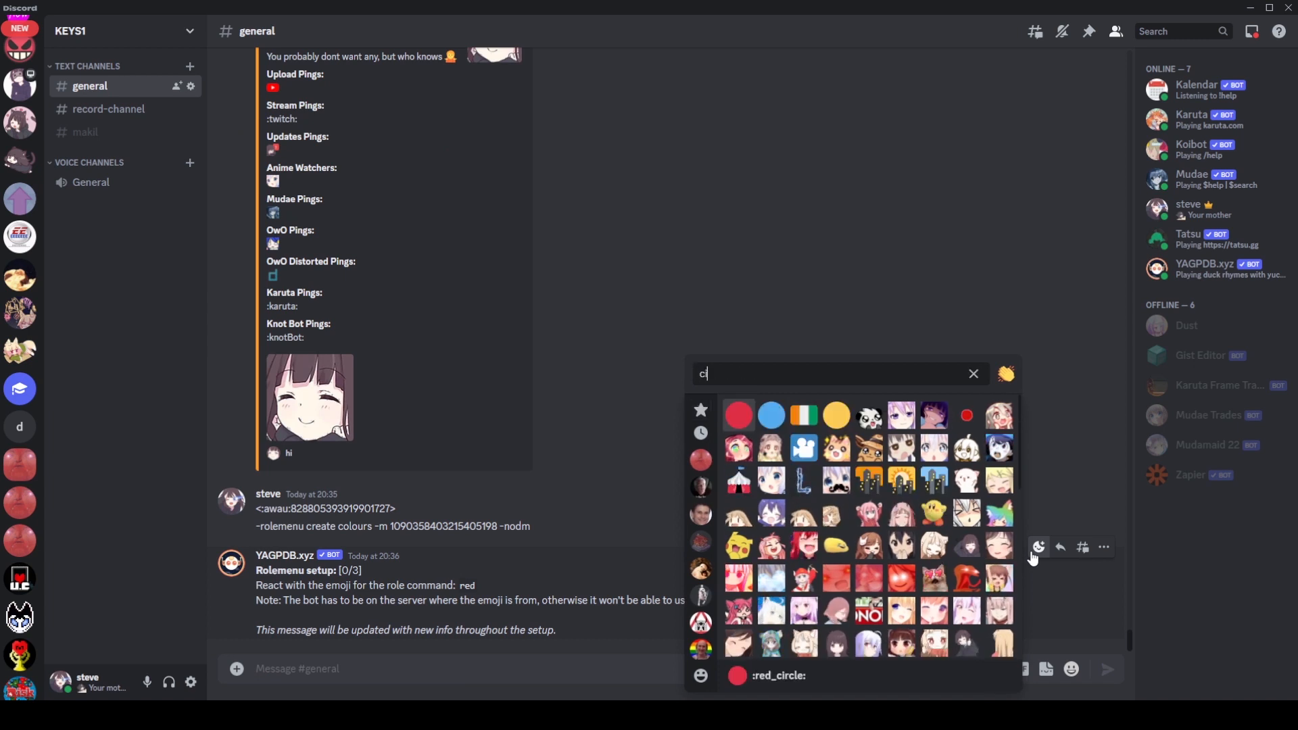
left_click(739, 415, "shift")
left_click(768, 414, "shift")
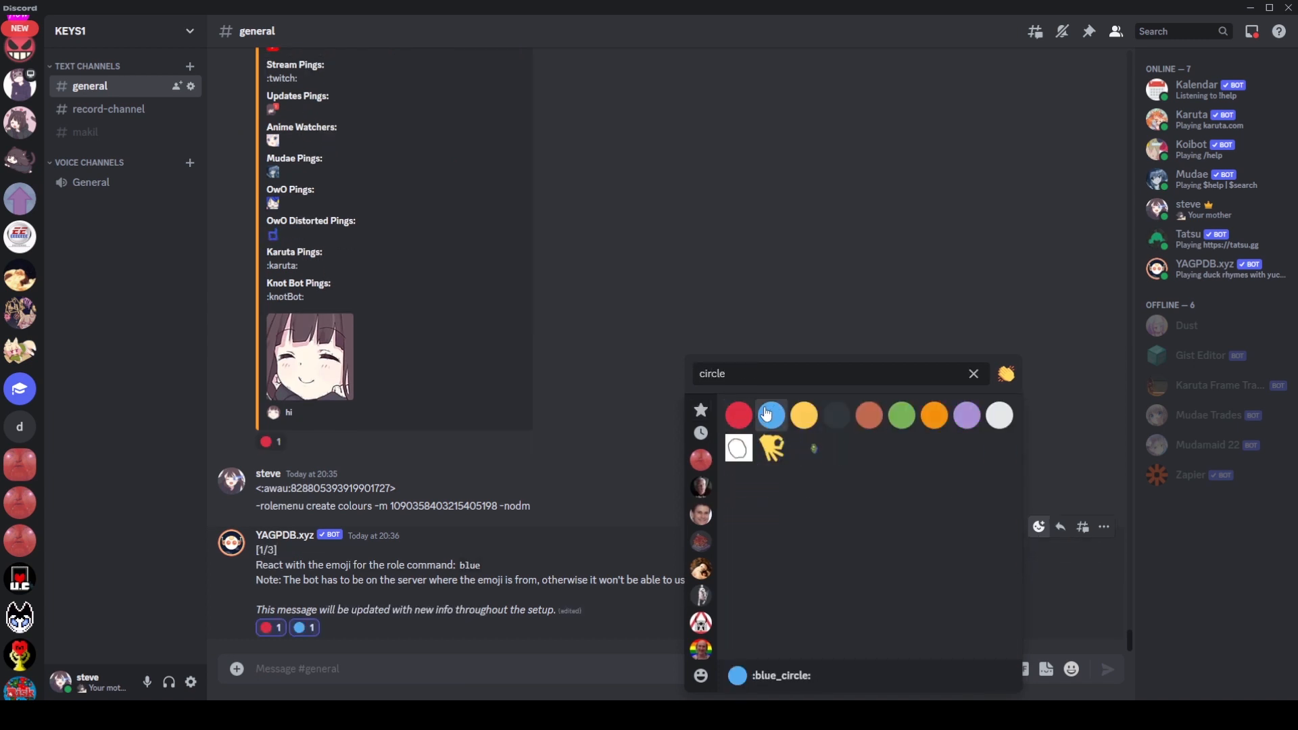
left_click(807, 422)
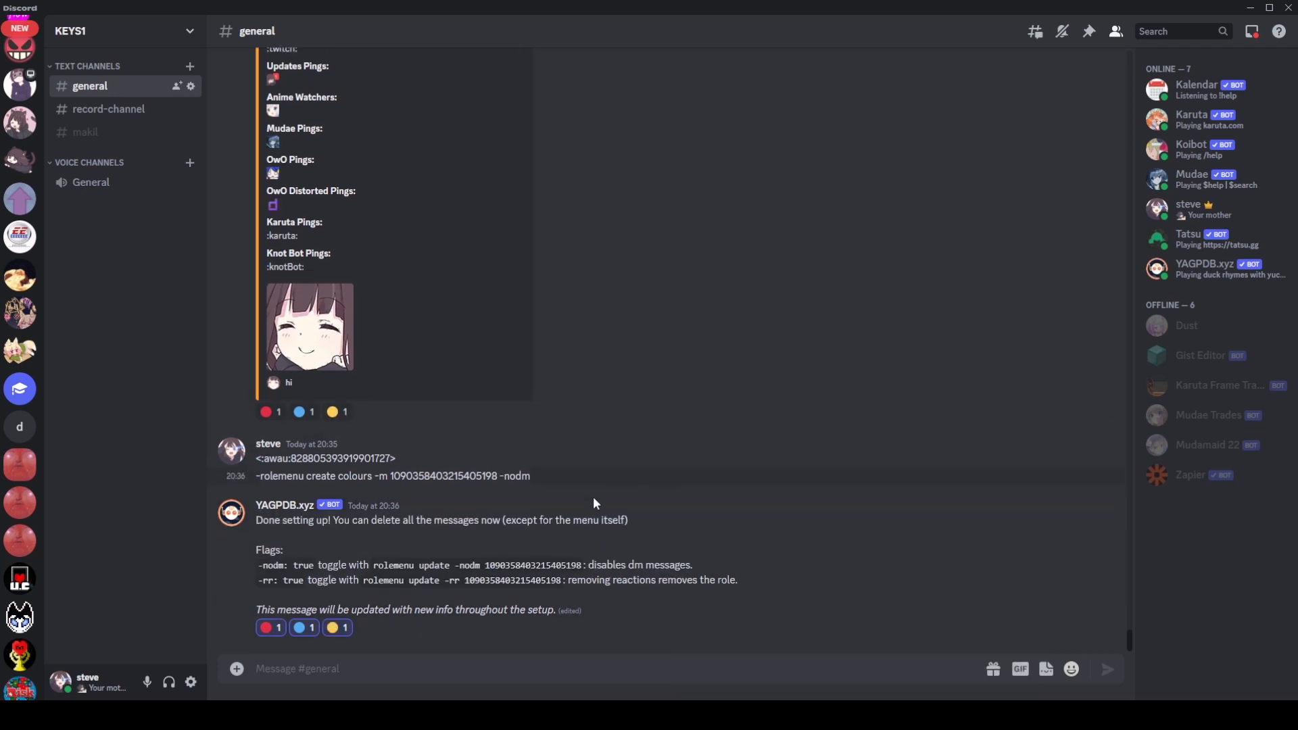
double_click(271, 567)
left_click_drag(499, 477, 553, 479)
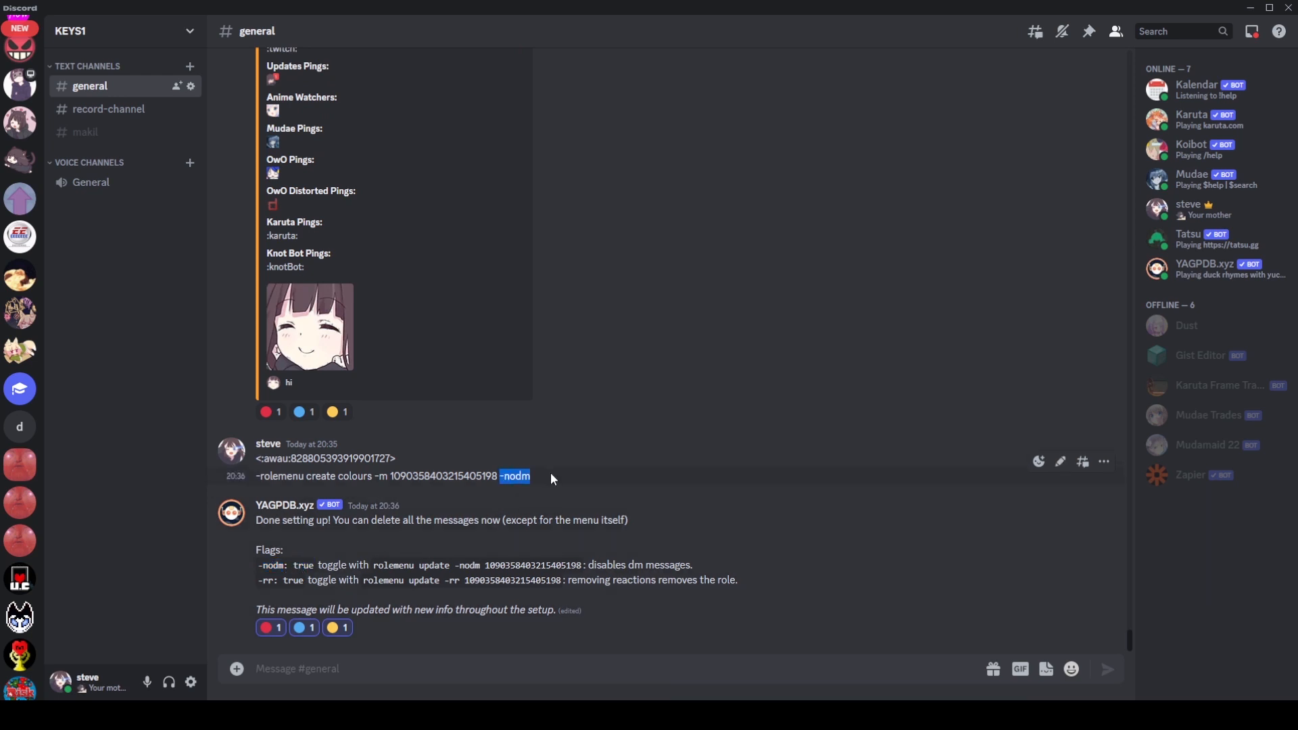
left_click(295, 580)
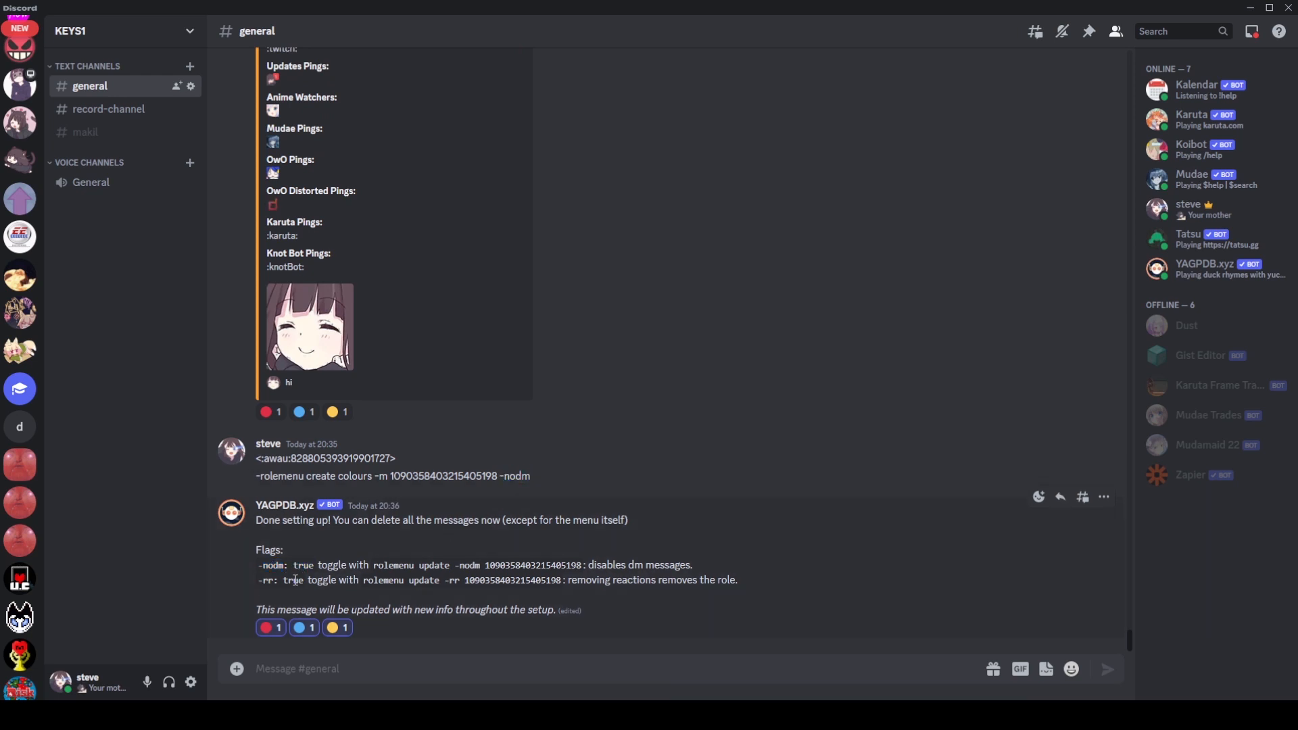
Delete the bot's "Done setting up!" message, the -rolemenu create command message and the raw awau emoji code message
left_click(1104, 497)
left_click(1018, 628)
key("Return")
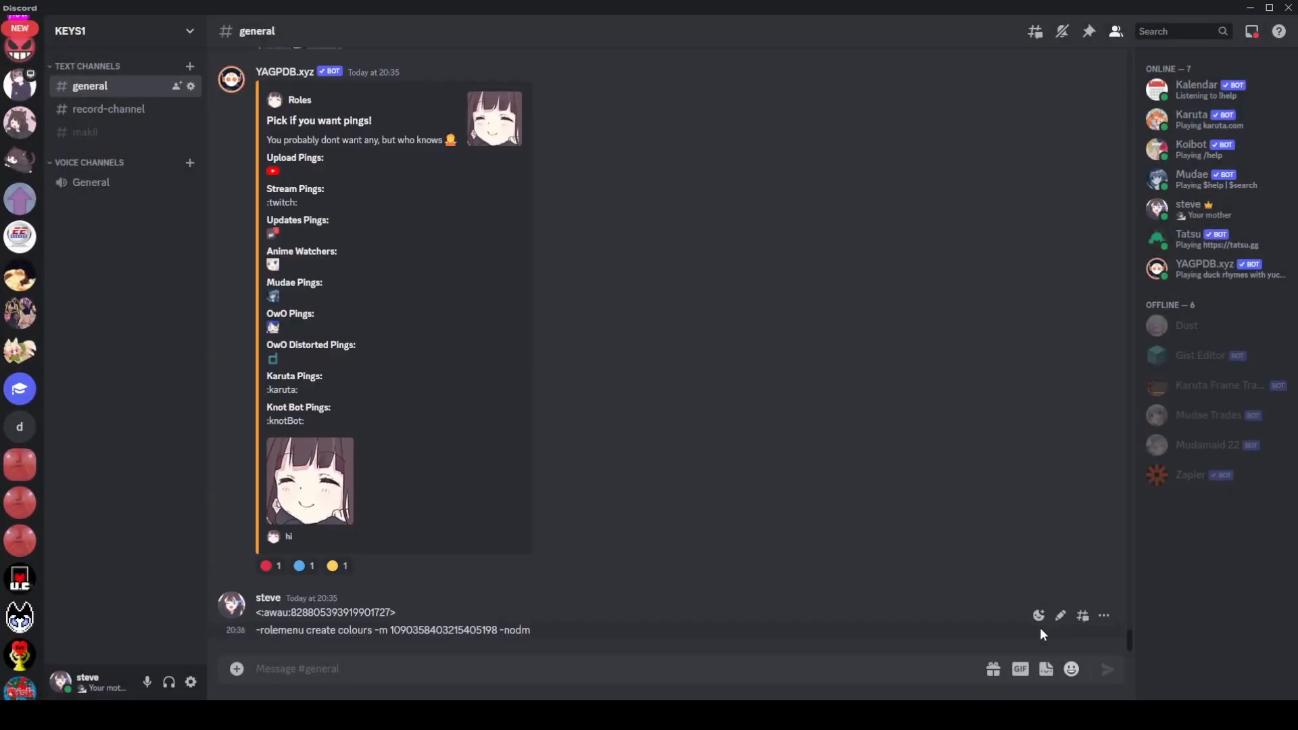
left_click(1104, 616)
left_click(1045, 650)
key("Return")
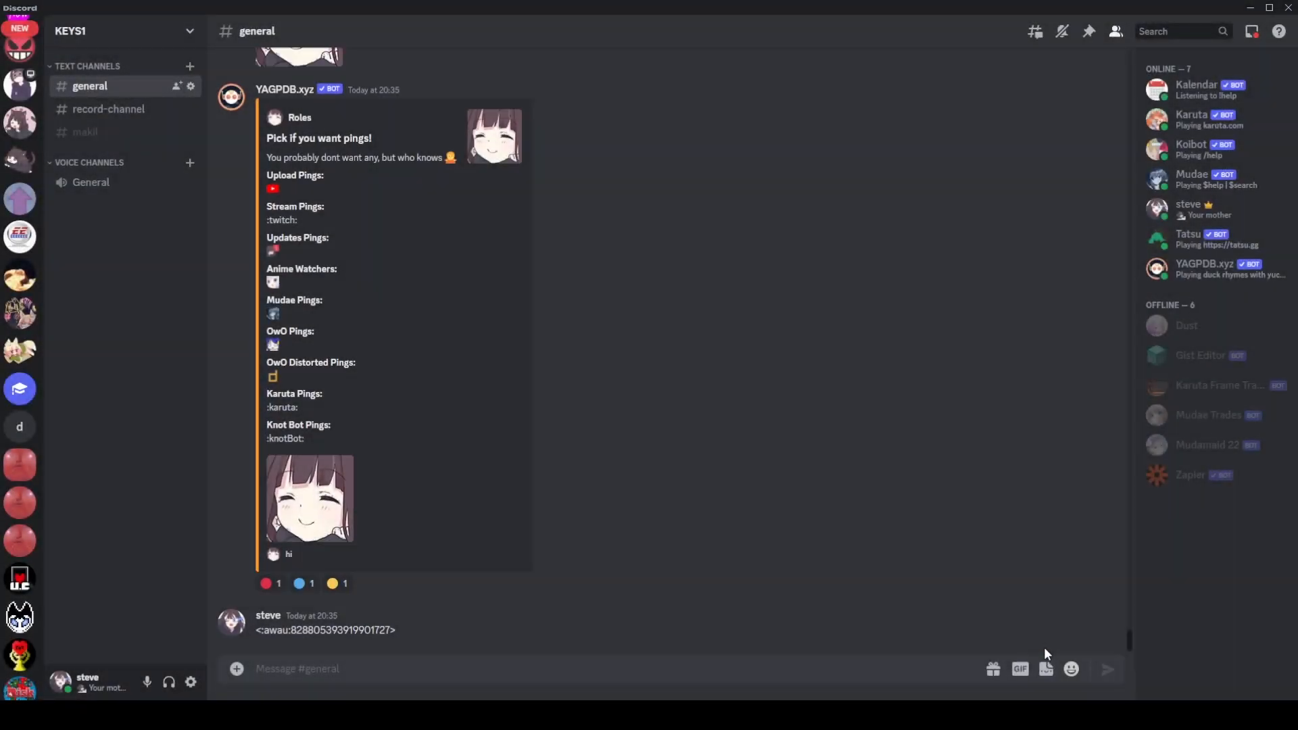
left_click(1104, 607)
left_click(1062, 649)
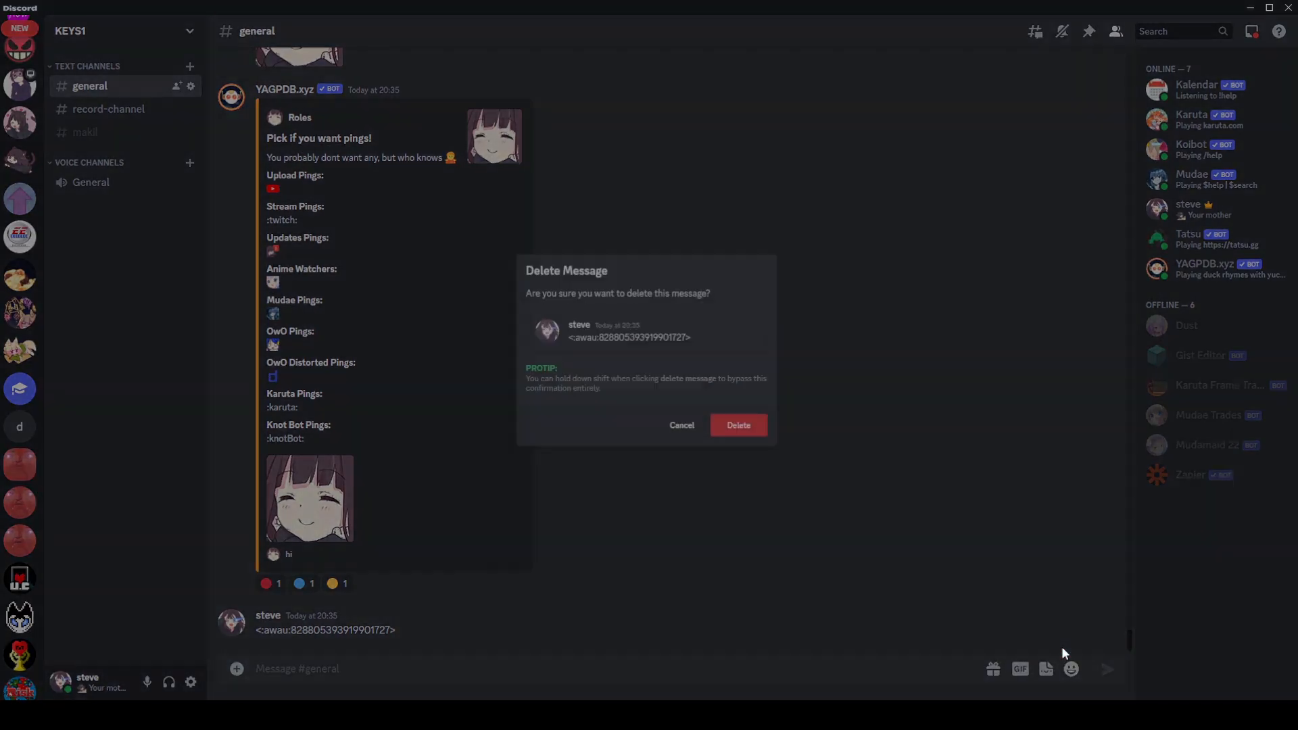
key("Return")
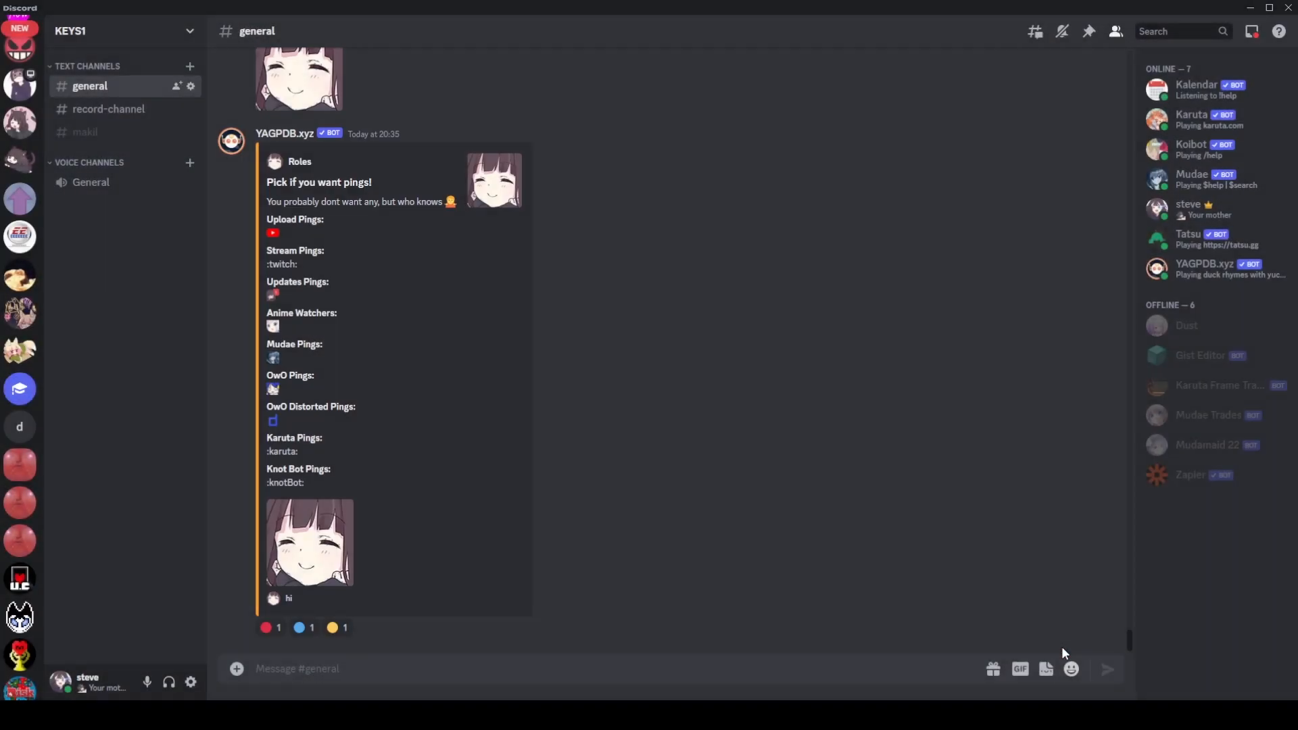
Test the embed's role menu by toggling its yellow circle reaction on and back off
left_click(338, 629)
left_click(338, 628)
Roll a Mudae character with $ha, reset the claim with $rt, claim Yamato, and return to the role menu embed
type("$ha")
key("Return")
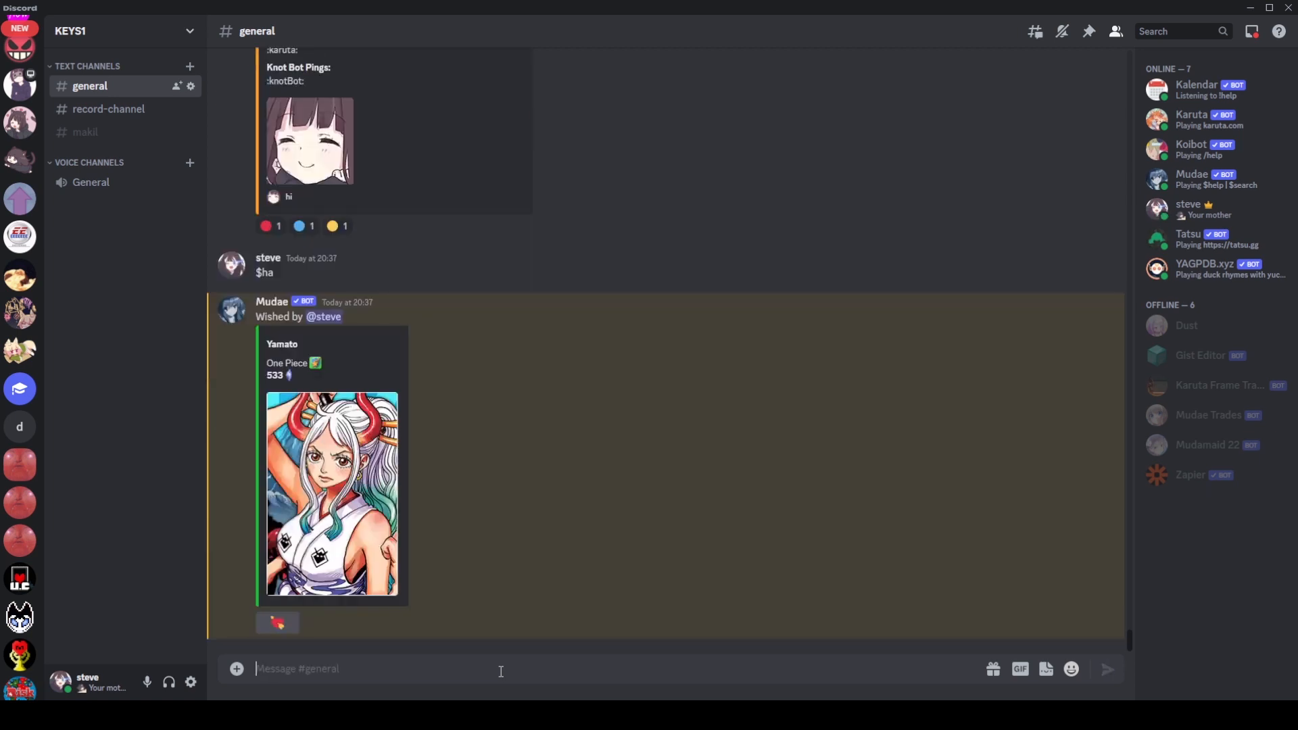
type("$rt")
key("Return")
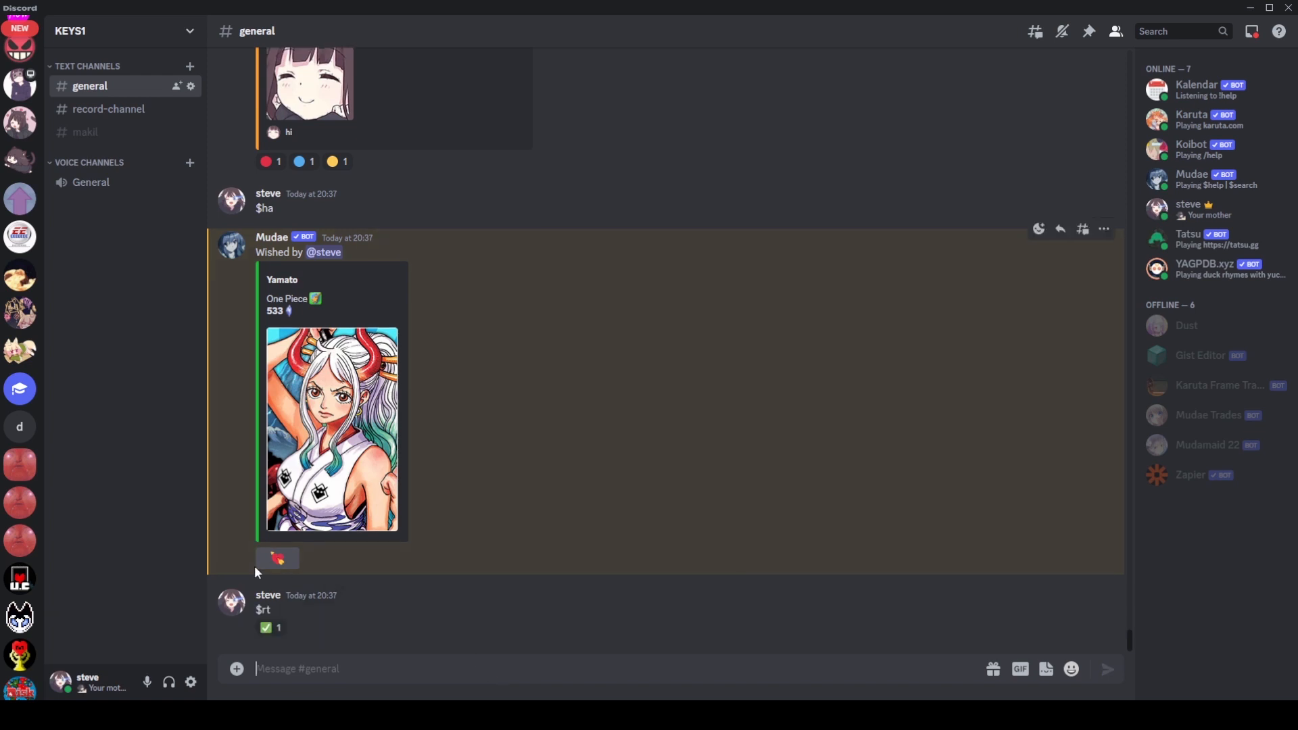
left_click(276, 560)
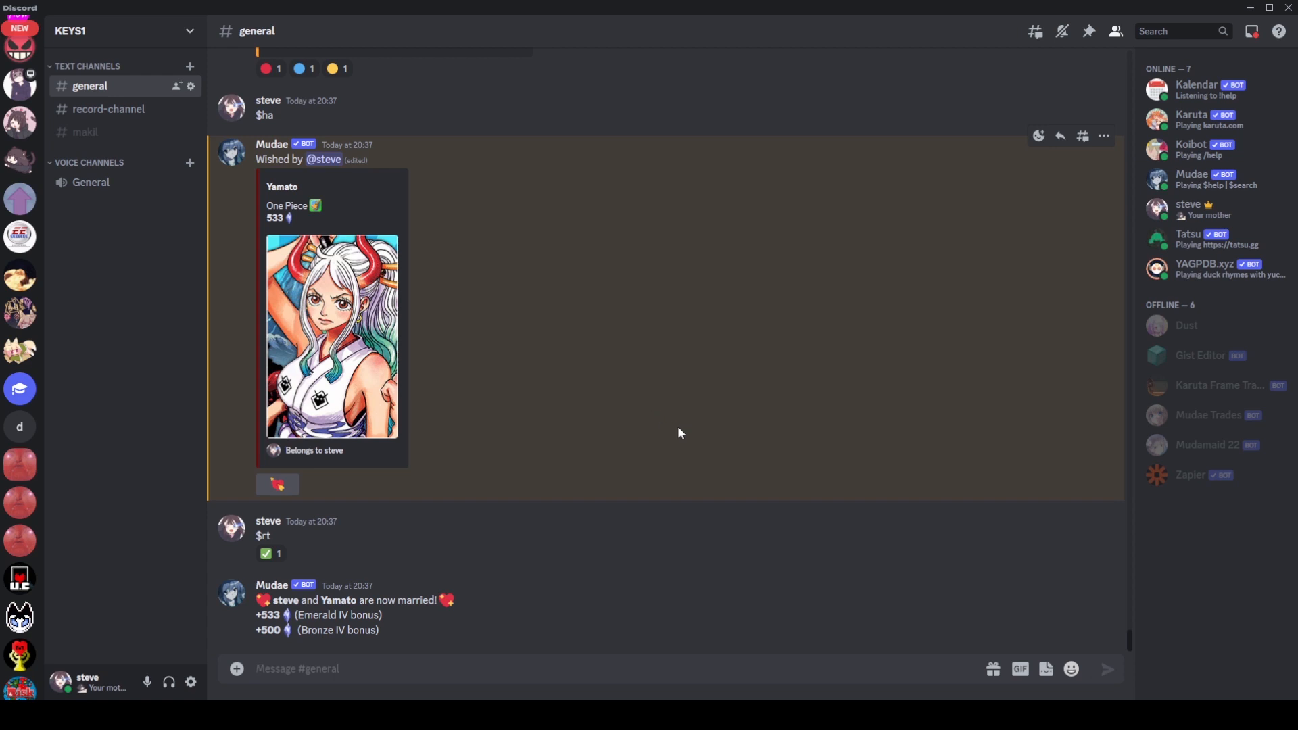
scroll(677, 426, "up", 6)
scroll(367, 447, "up", 2)
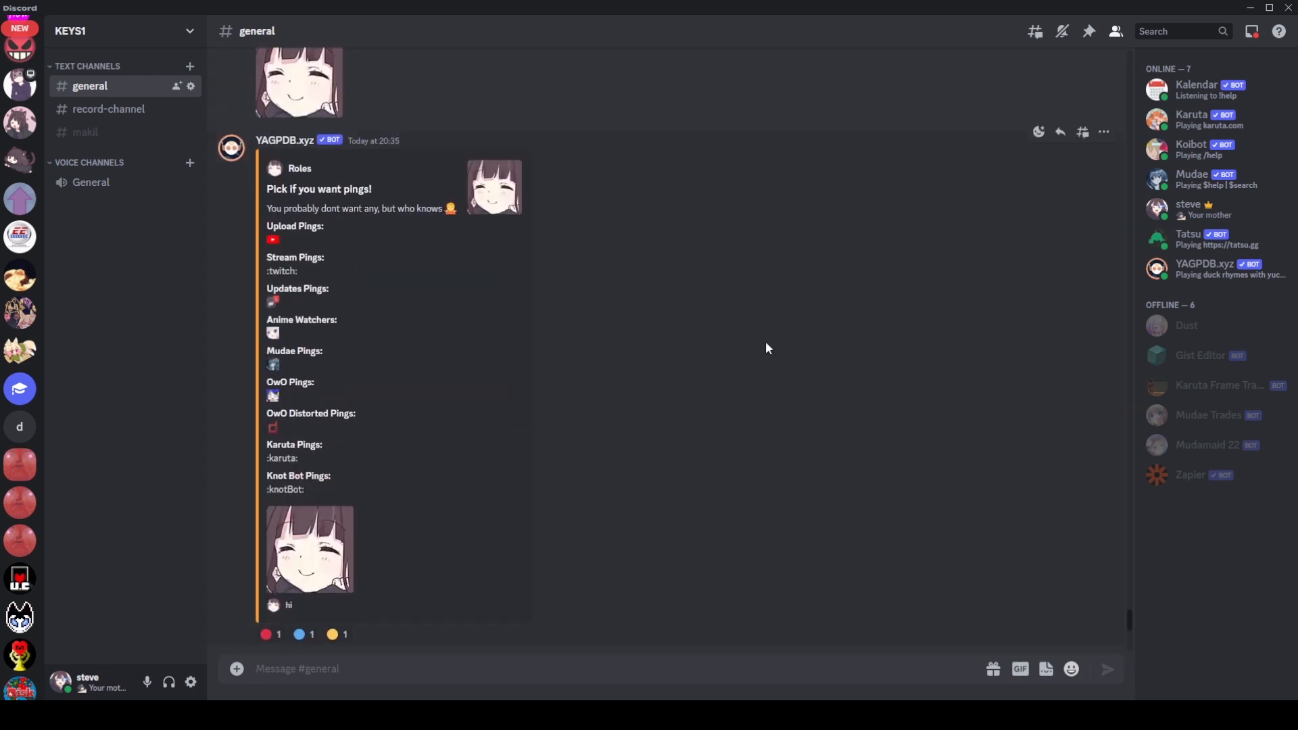